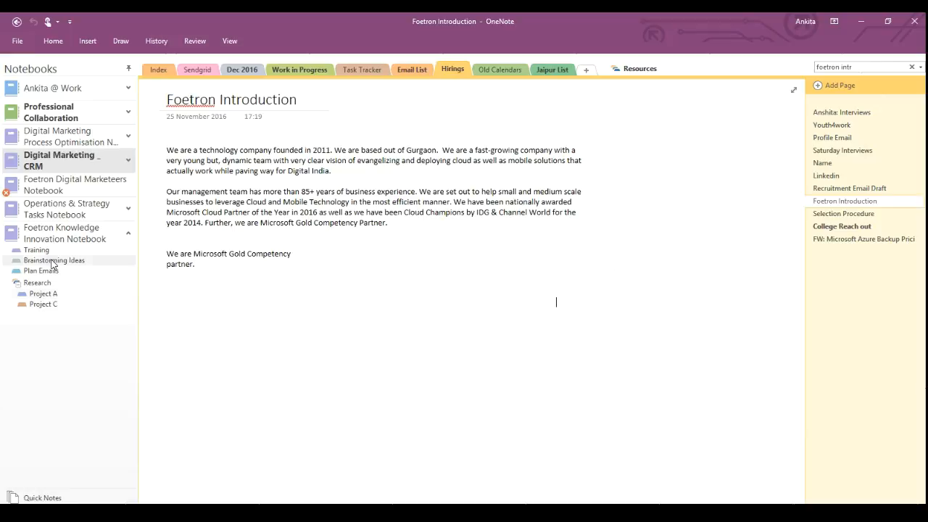
Create a section called 'New Section' in the Foetron Knowledge Innovation Notebook.
click(72, 233)
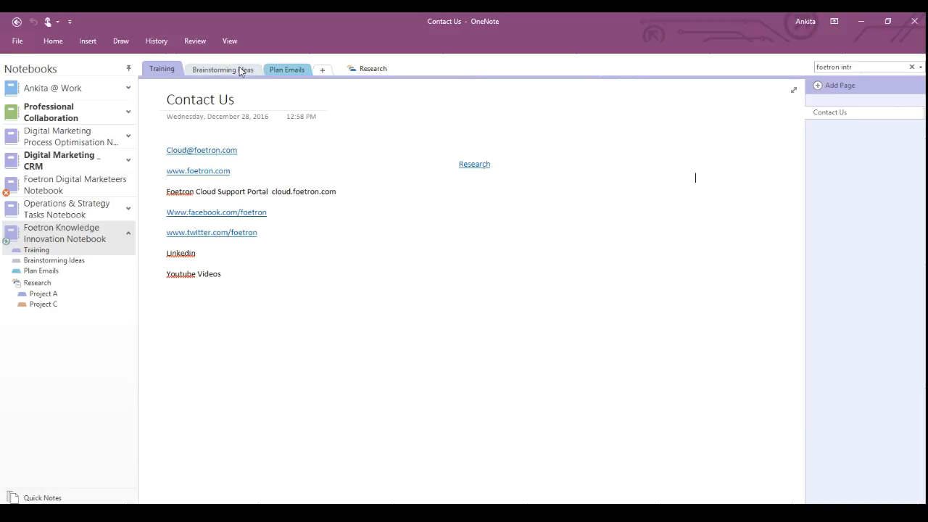
click(324, 70)
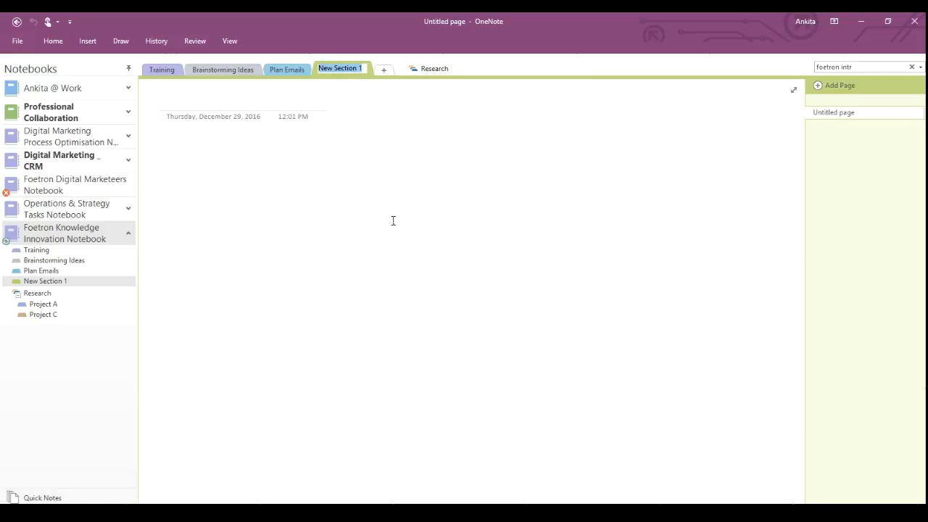
text(New Section)
key(Return)
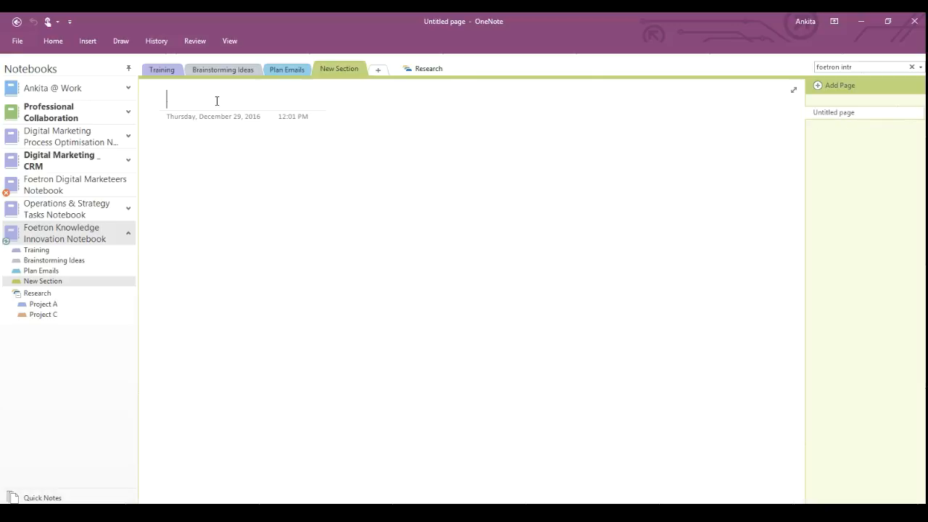
Title the first page 'Page 1' and add a second page titled 'Testing Page'.
text(P age 1)
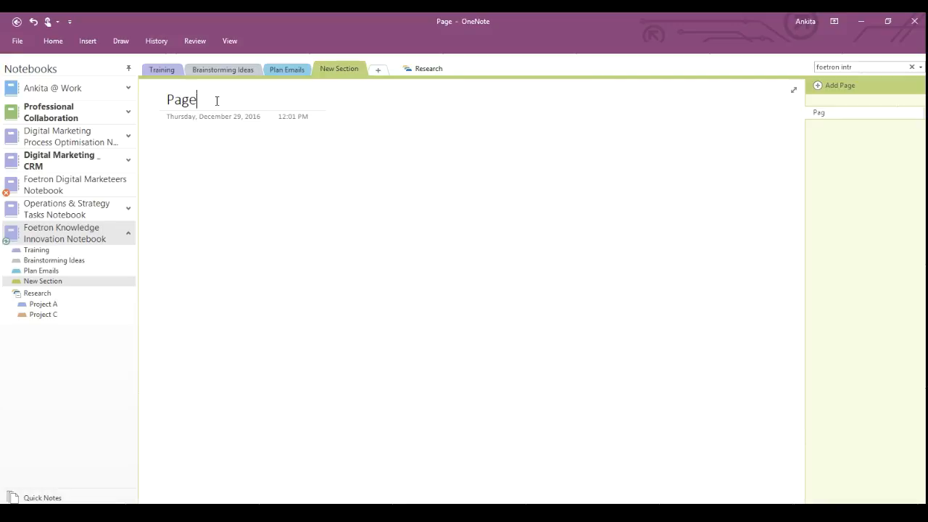
key(Return)
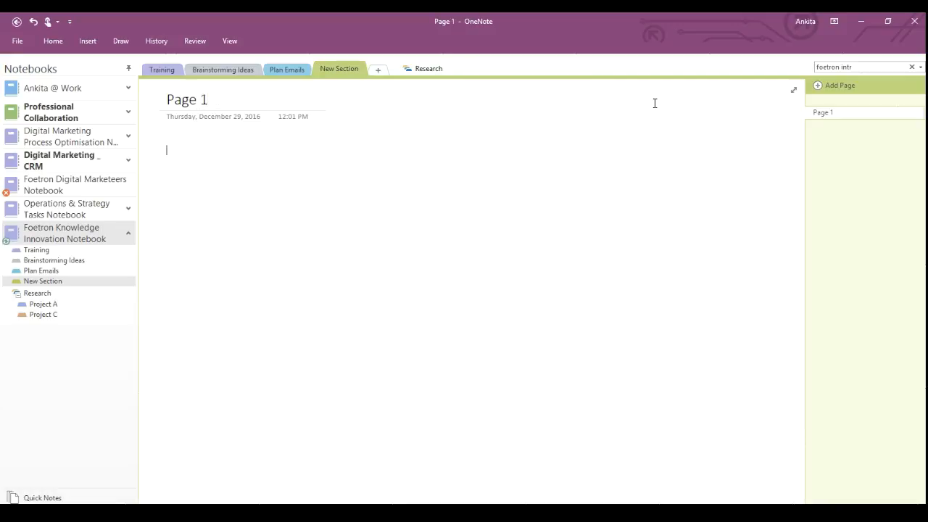
click(847, 84)
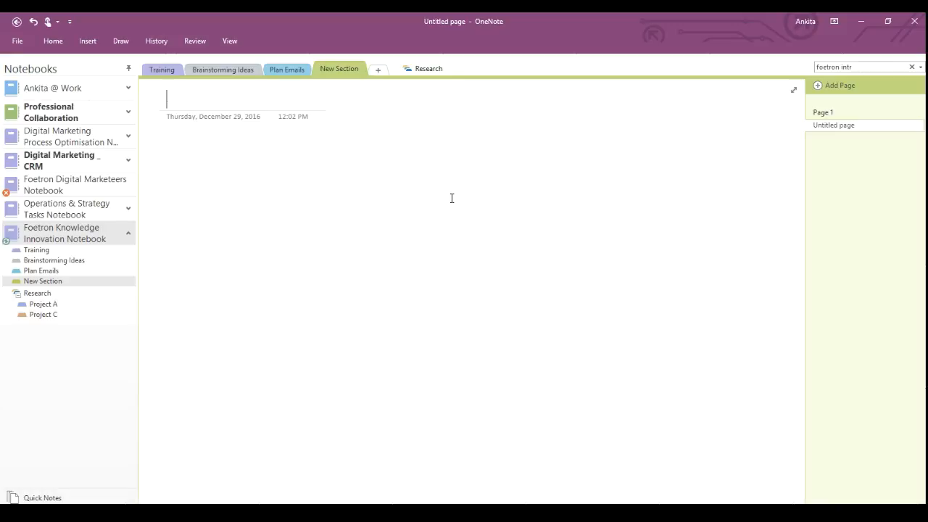
text(Testi)
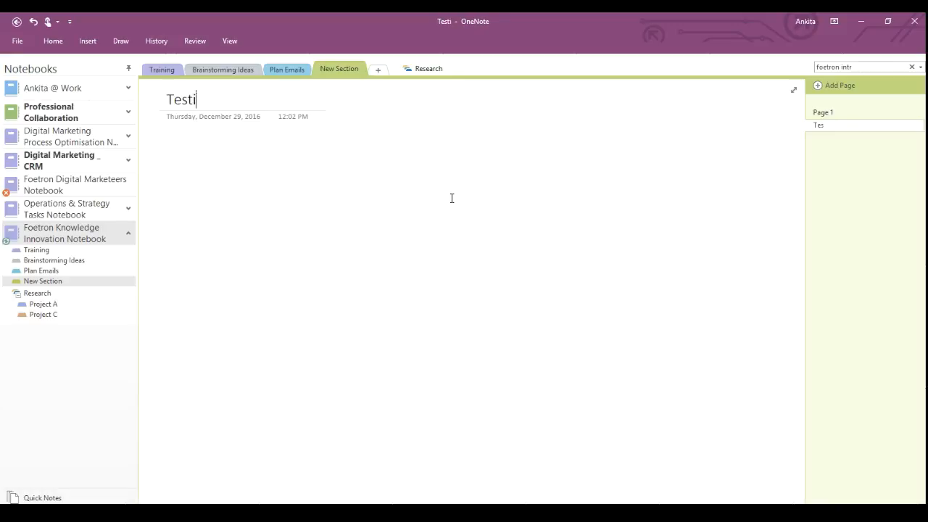
text(ng Page)
key(Return)
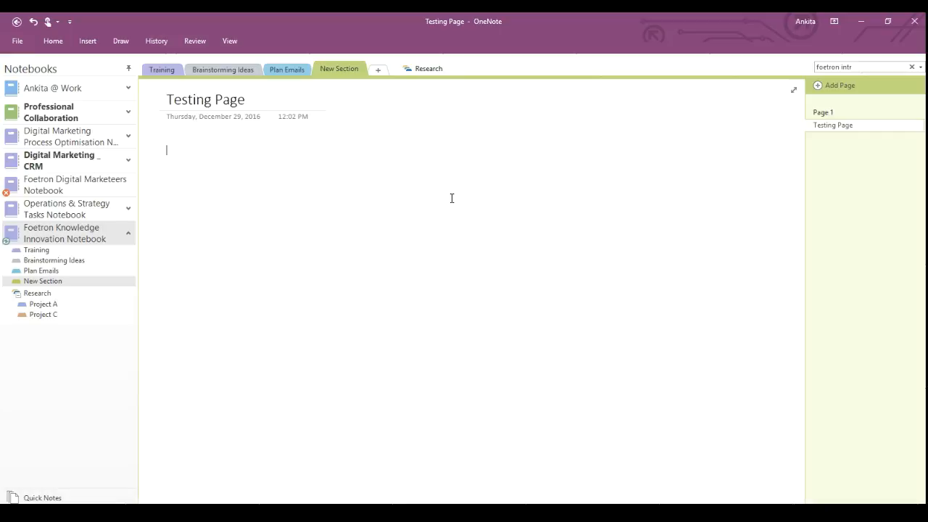
click(429, 70)
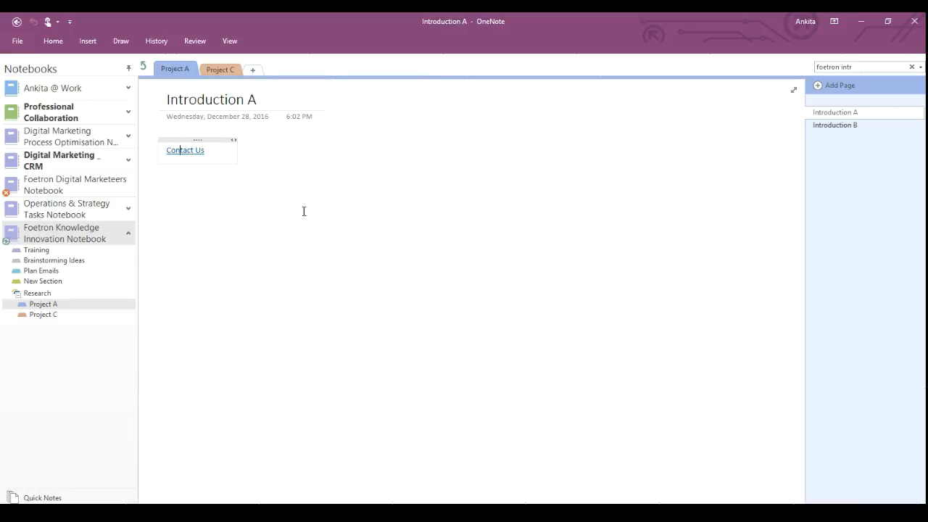
click(144, 64)
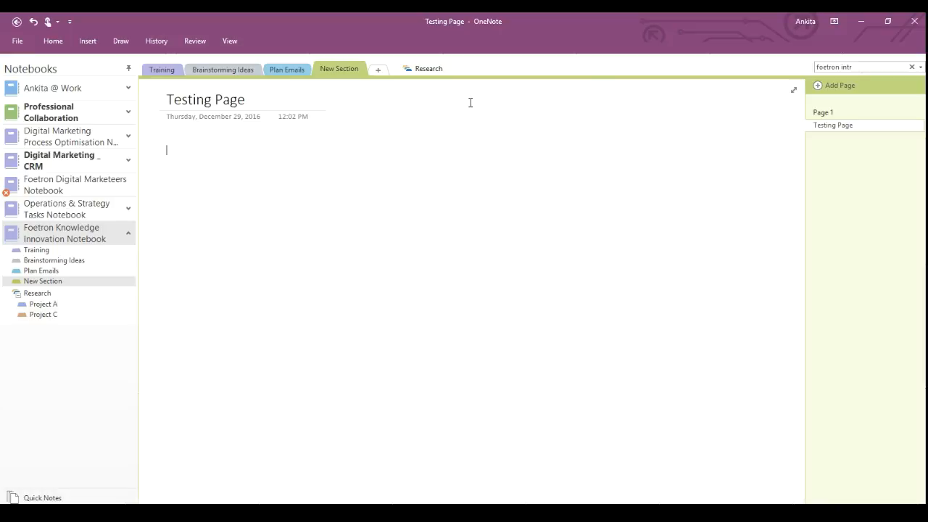
click(413, 69)
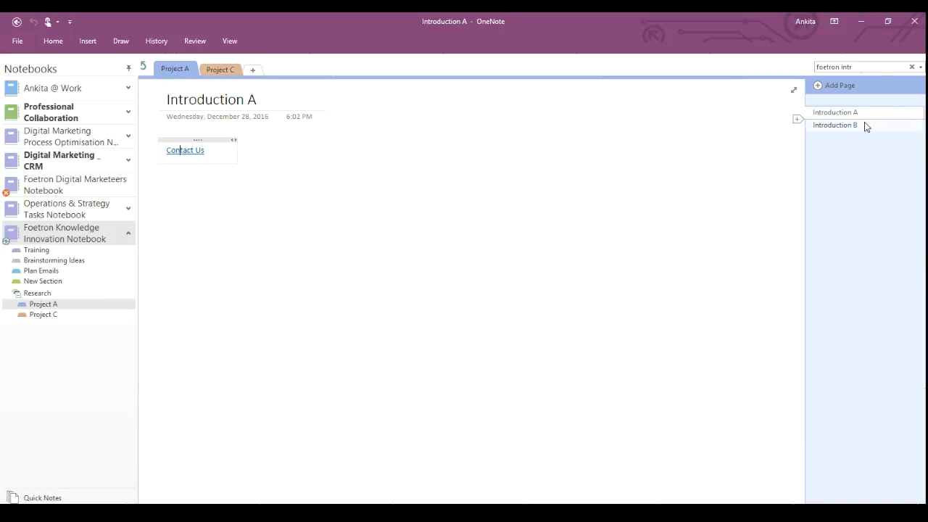
click(216, 70)
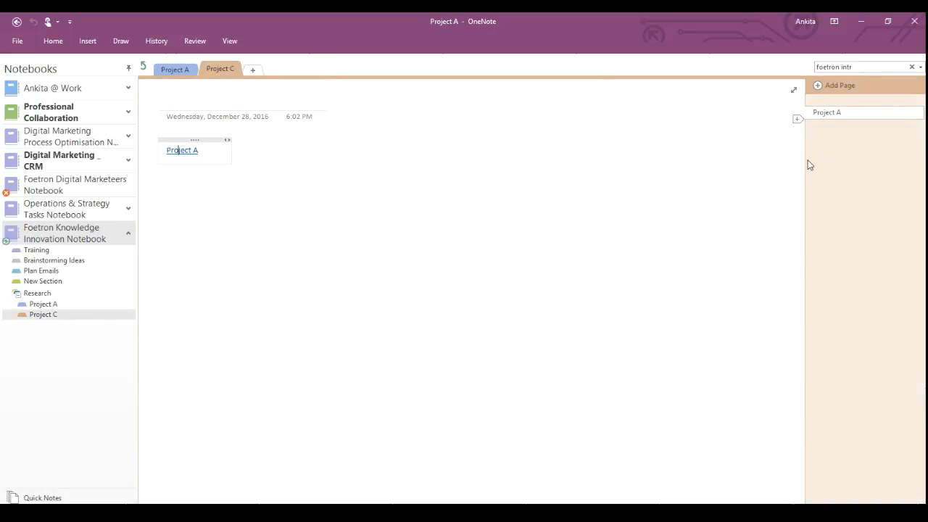
click(174, 71)
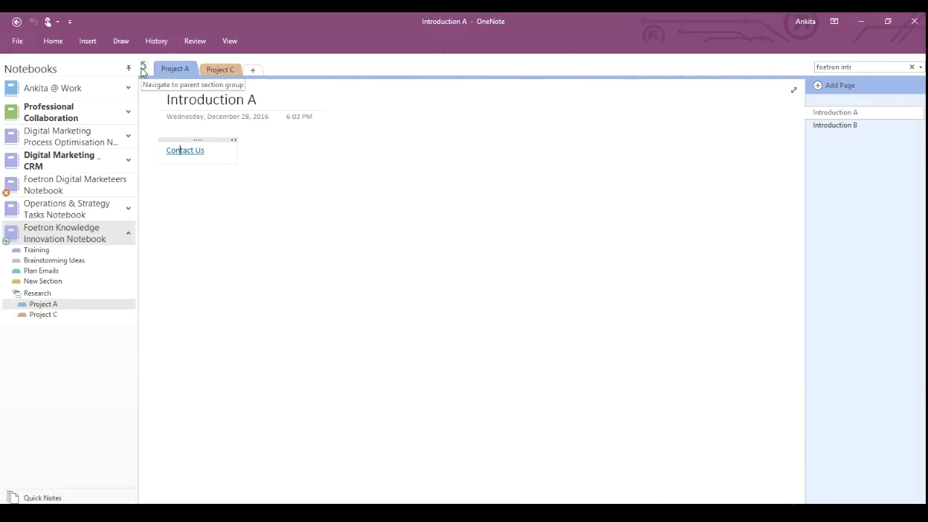
click(143, 68)
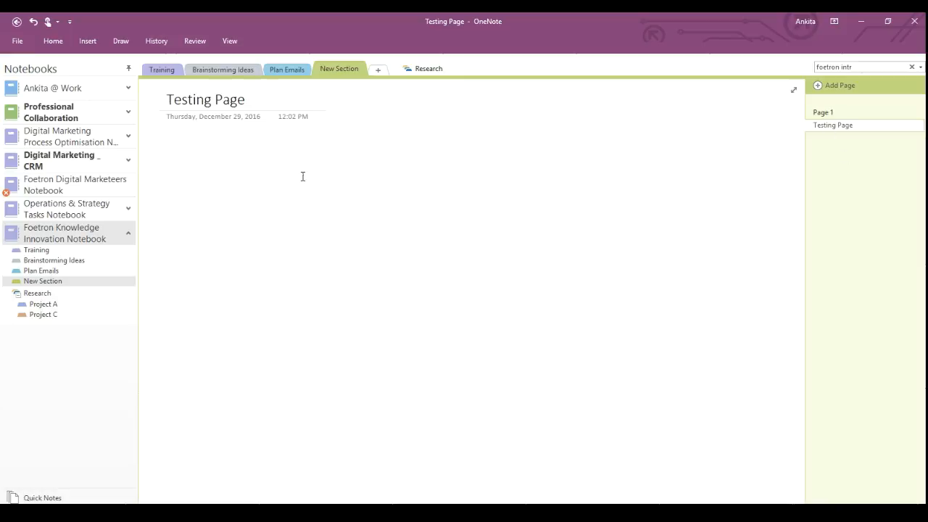
Delete Page 1 from New Section, leaving only Testing Page.
click(828, 113)
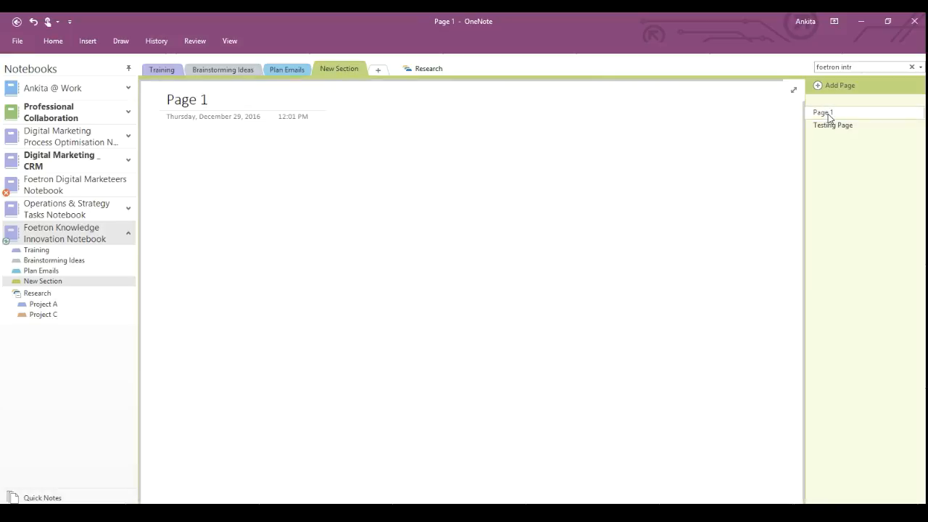
right_click(828, 114)
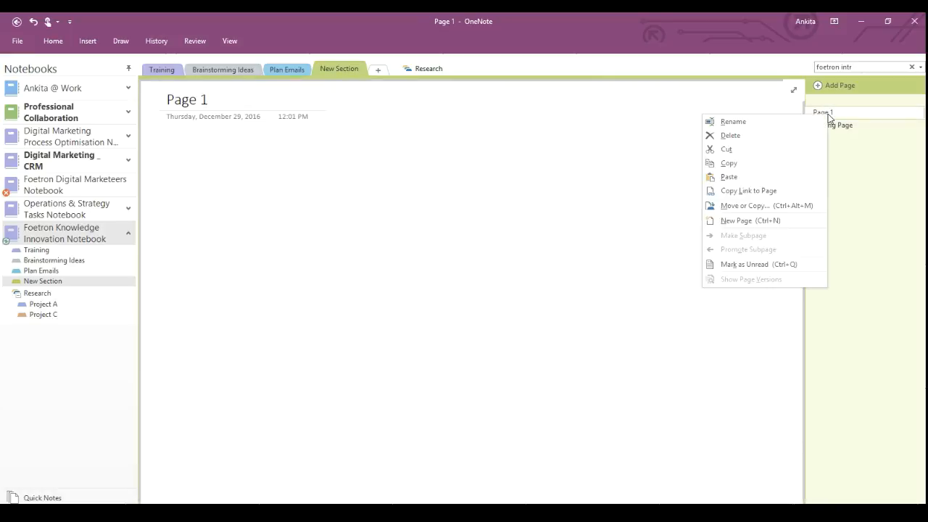
click(765, 139)
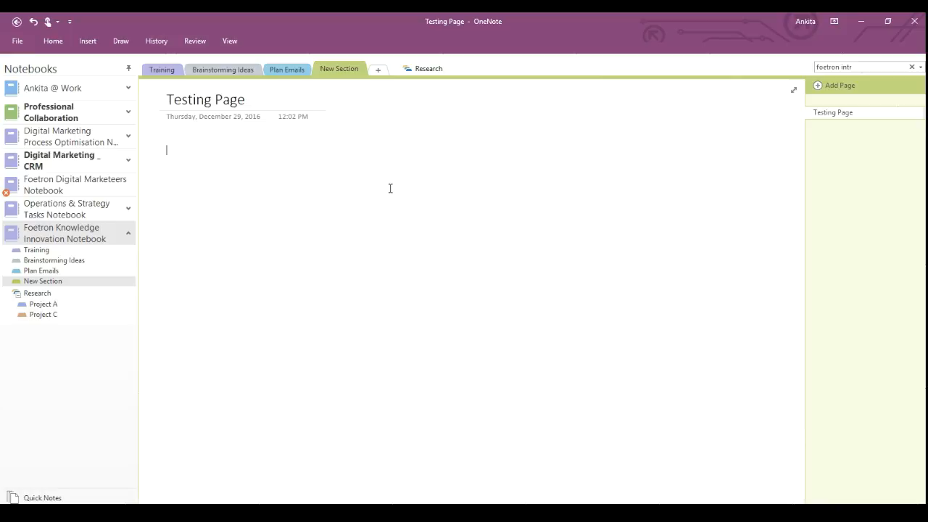
Search for 'Introductio' and open the Introduction A page in Project A.
click(859, 66)
key(BackSpace)
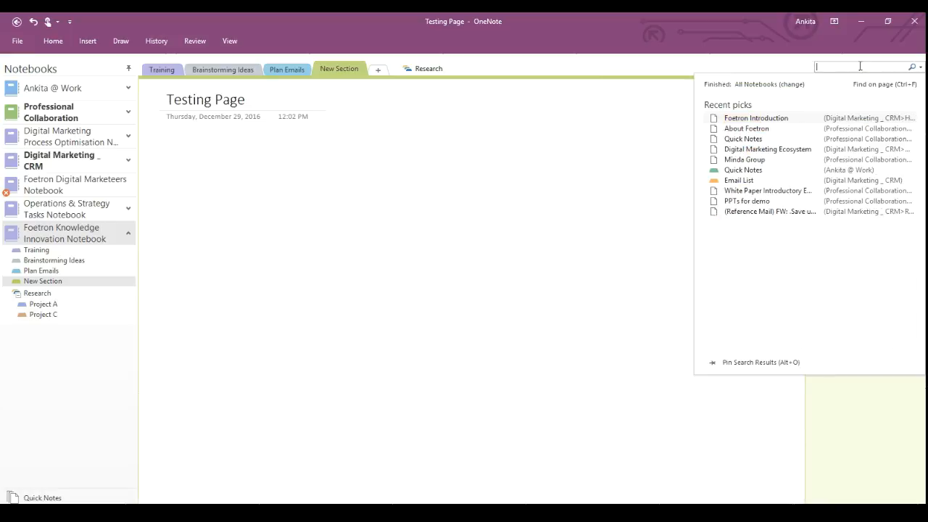
text(Intr)
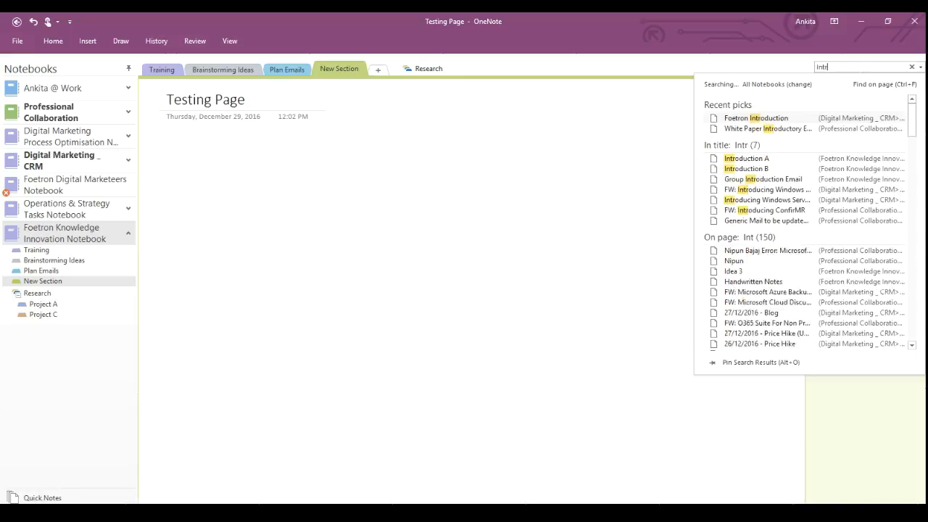
text(odu)
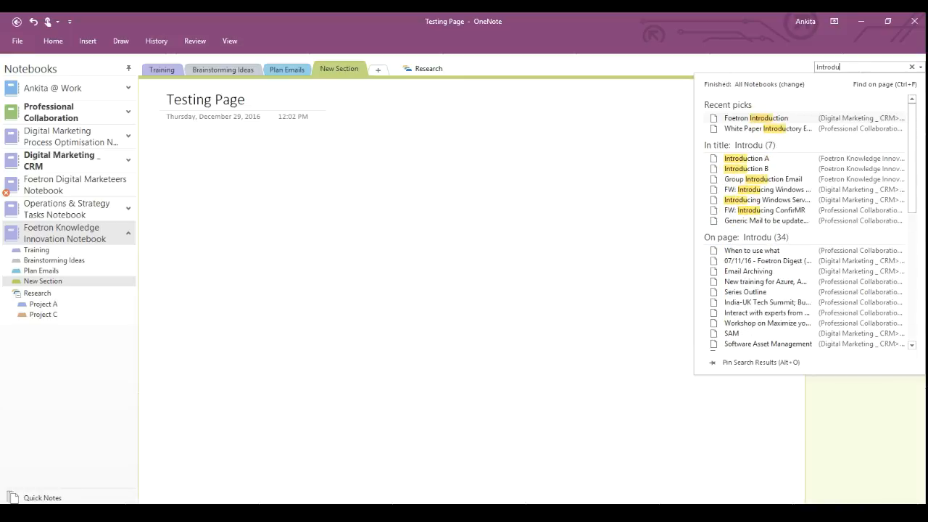
text(ctio)
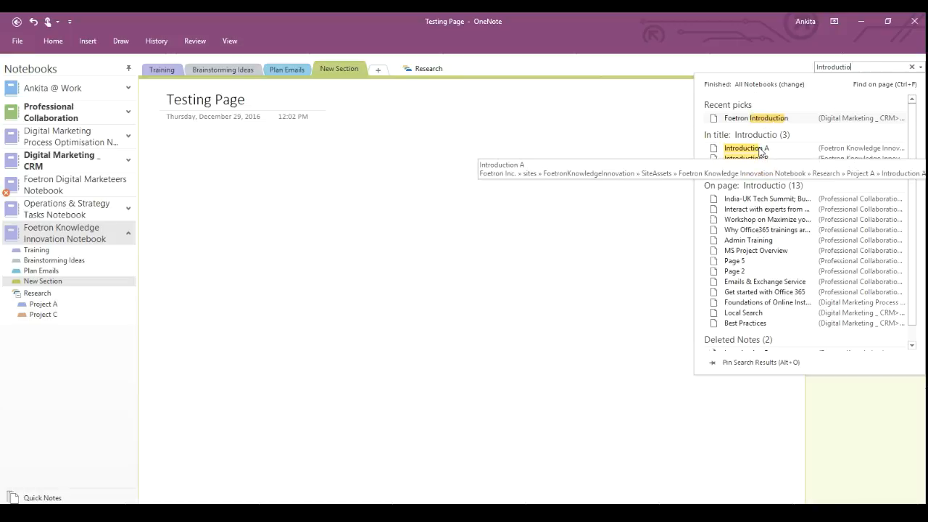
click(761, 150)
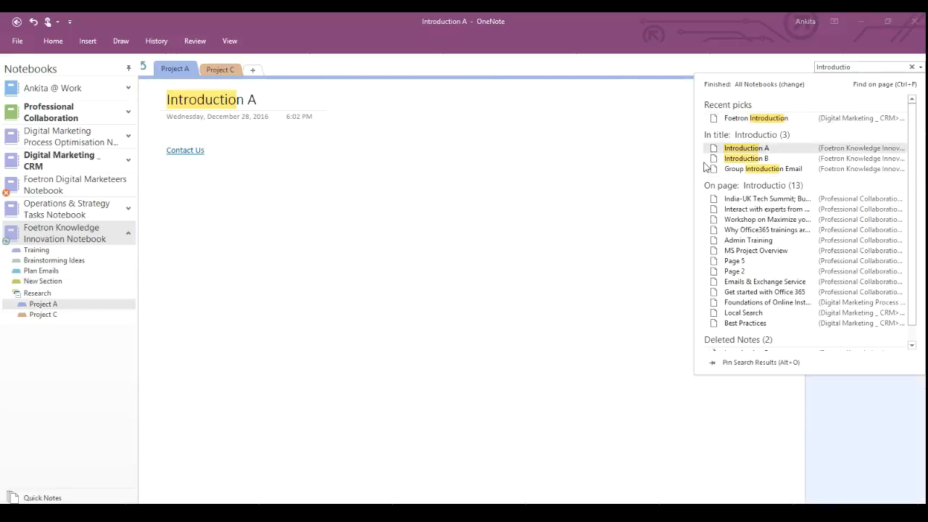
click(256, 149)
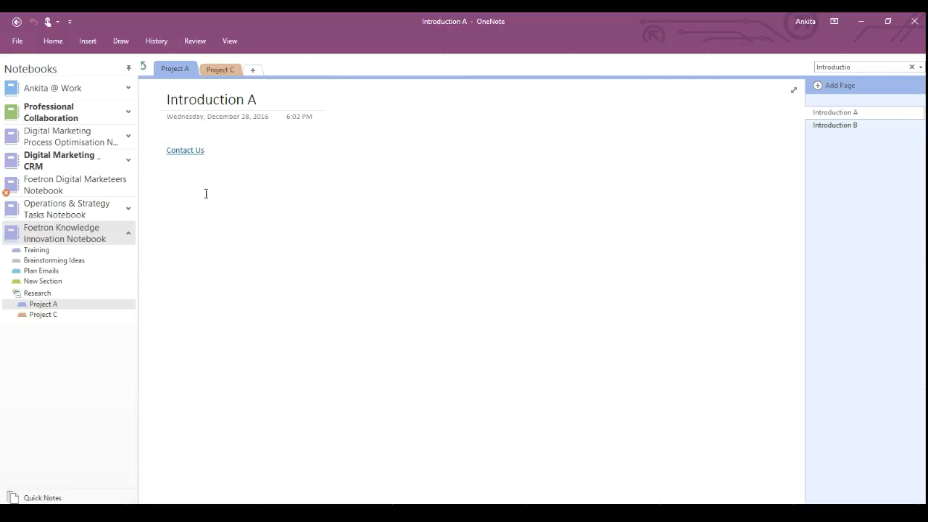
Go to the Contact Us page via its link and copy a link to that page.
mouse_move(181, 159)
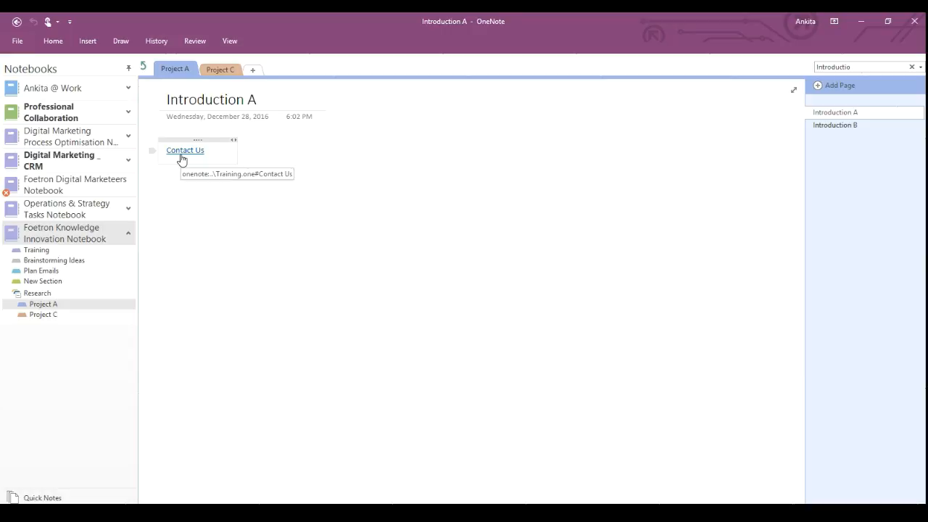
click(181, 154)
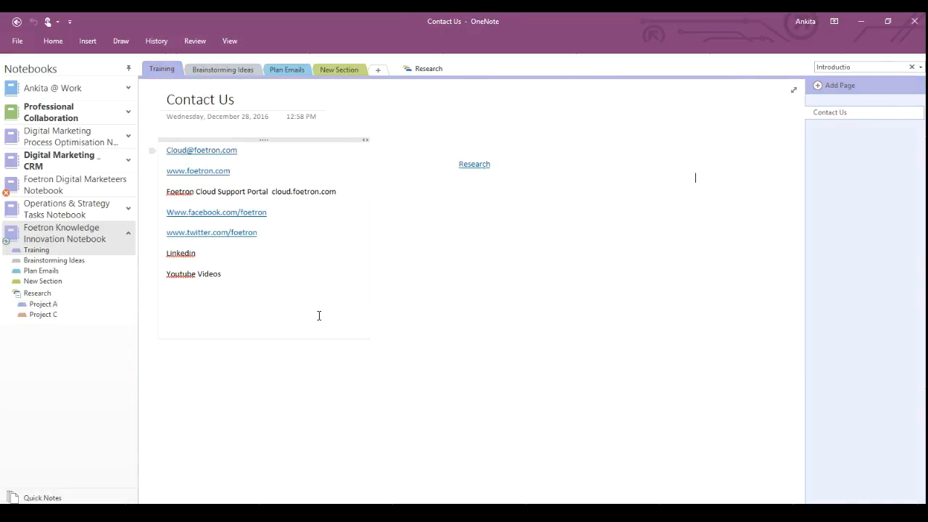
right_click(841, 113)
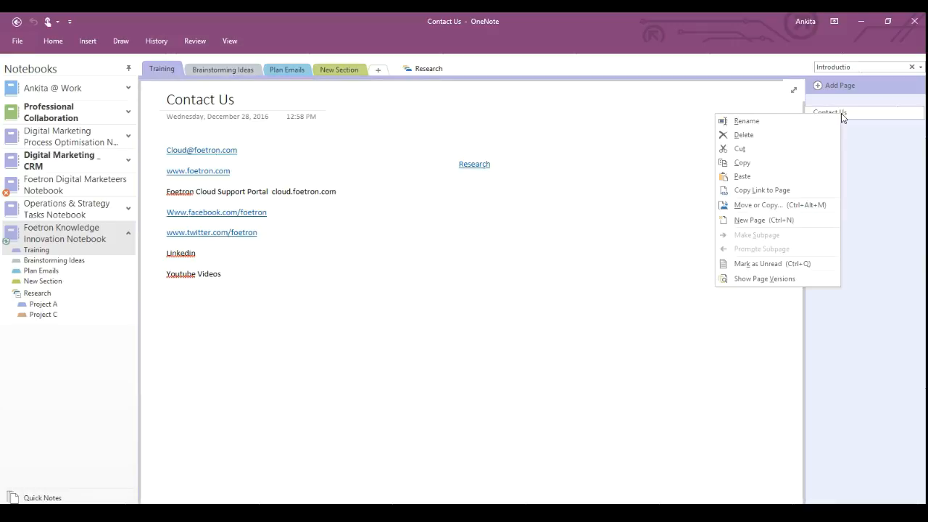
click(762, 190)
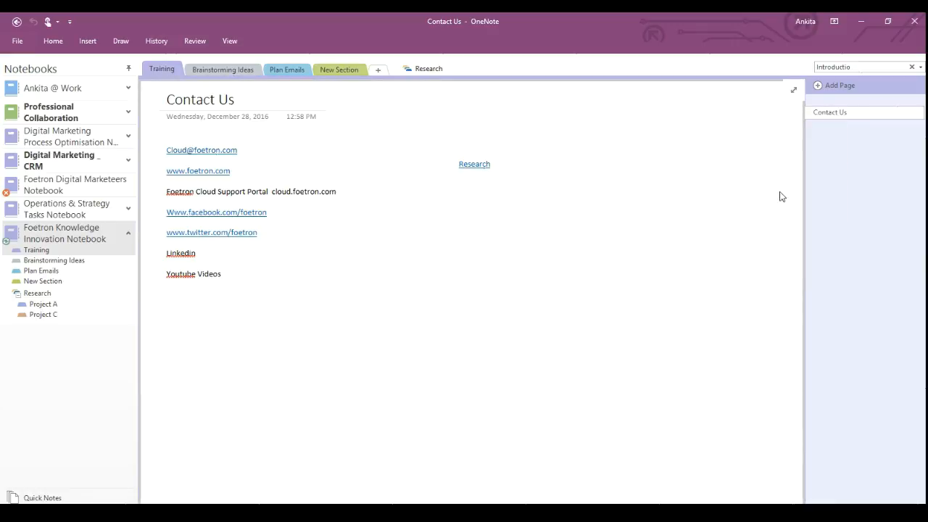
Paste the Contact Us link onto Testing Page, then follow links back to Introduction A.
click(336, 69)
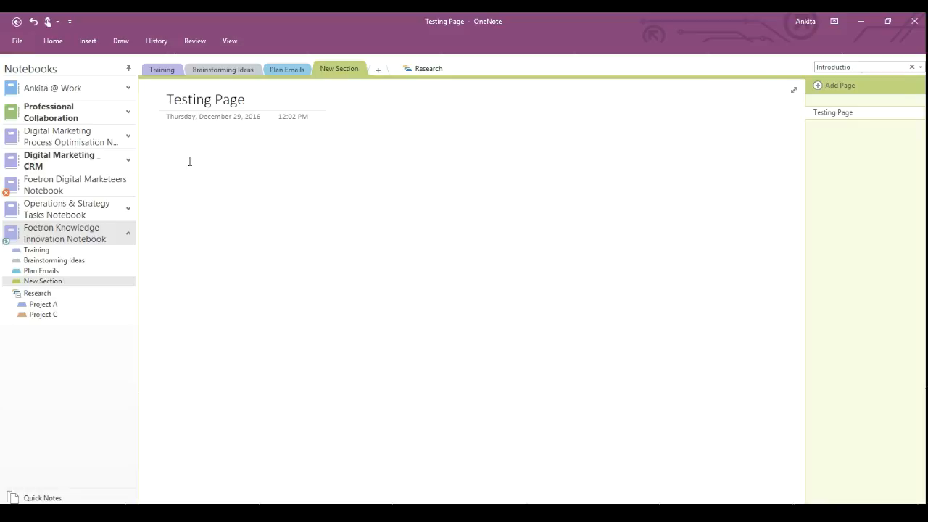
key(ctrl+v)
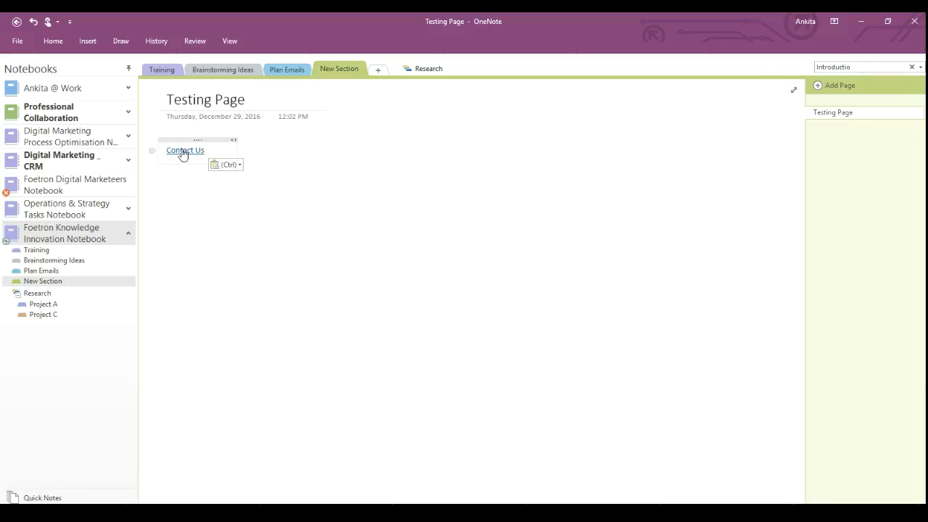
click(181, 150)
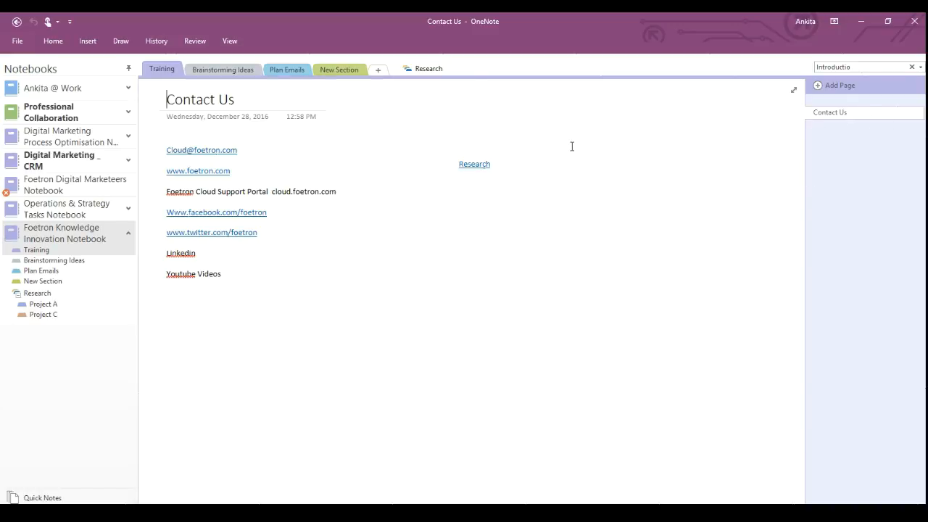
click(469, 167)
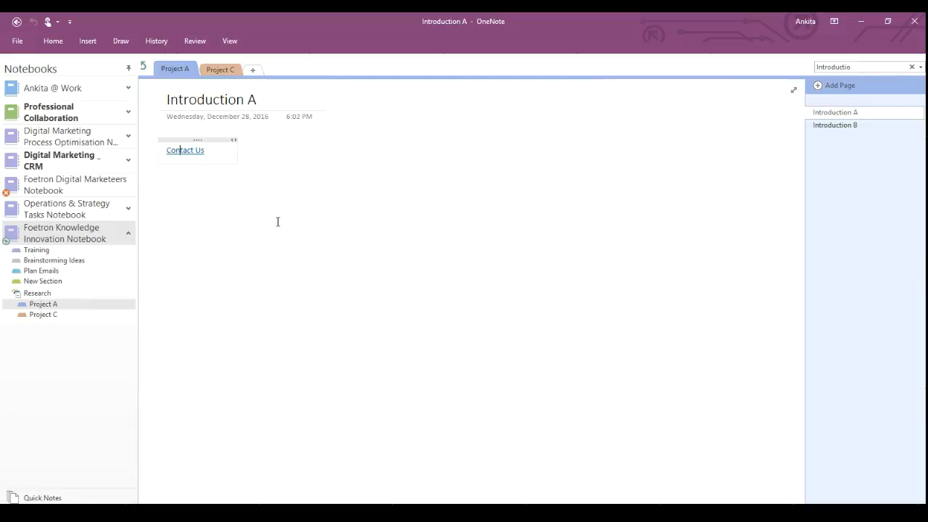
Return to Contact Us and copy a link to the Research section group.
click(143, 68)
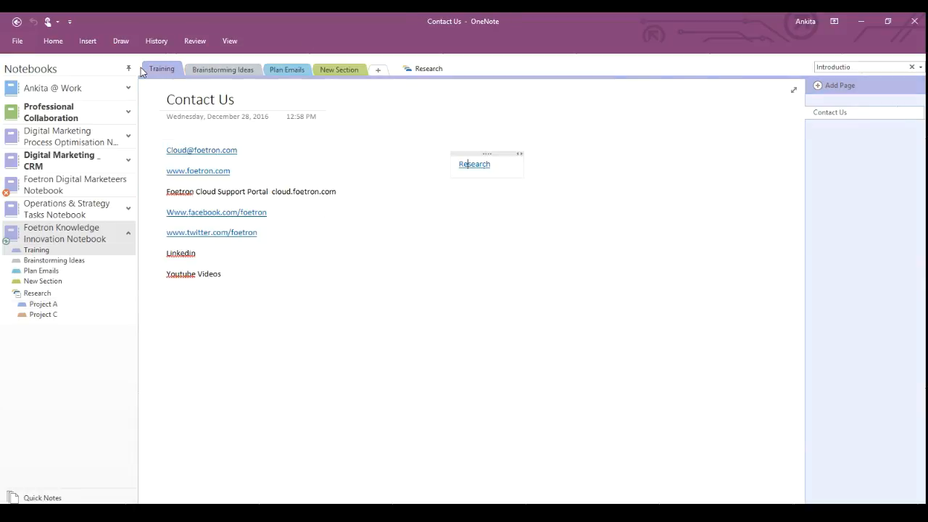
right_click(420, 75)
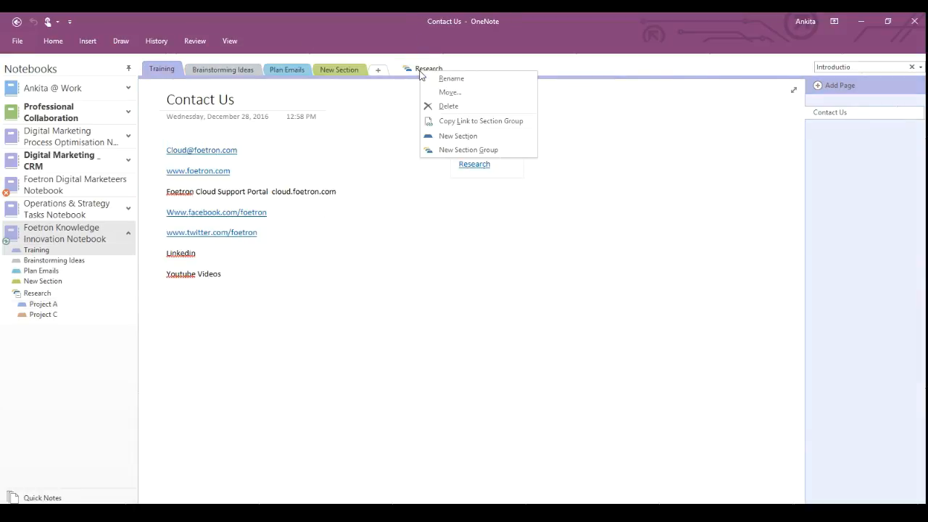
click(470, 121)
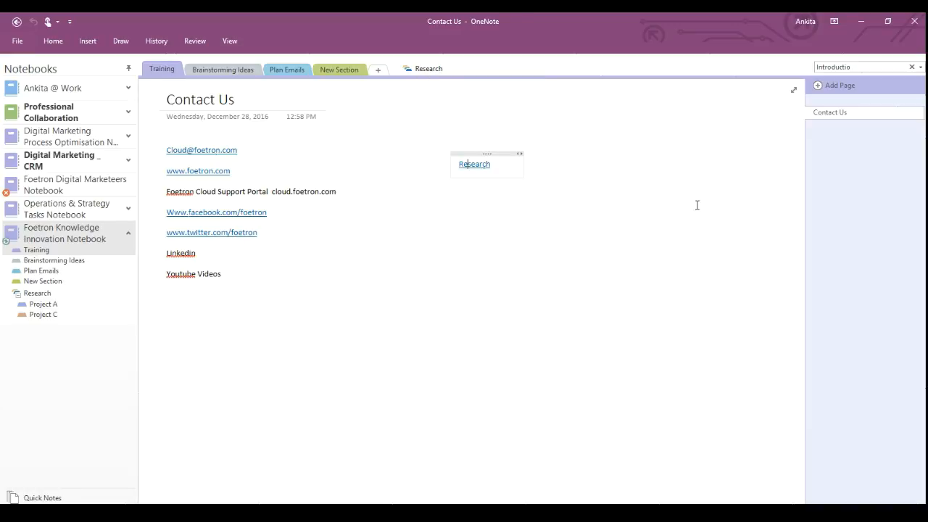
Paste the Research link on the TO DO List page with source formatting and test it.
click(227, 71)
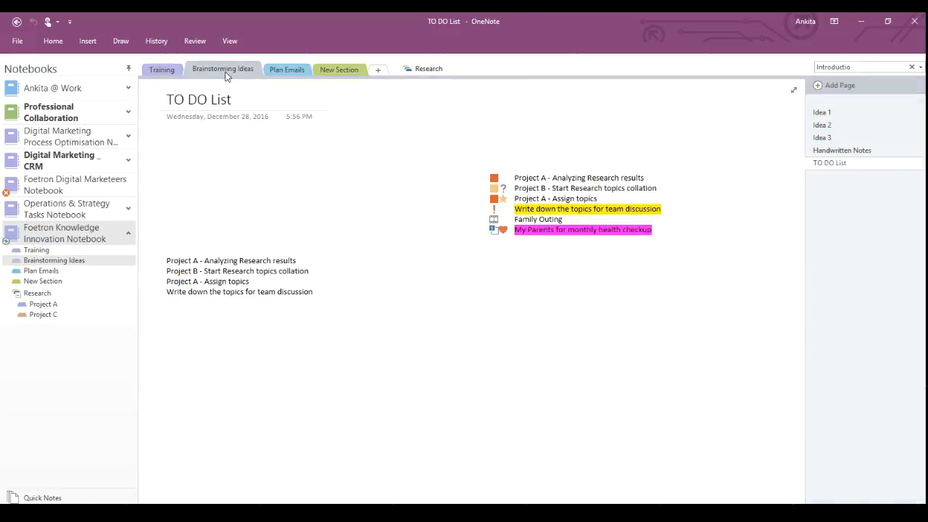
right_click(431, 327)
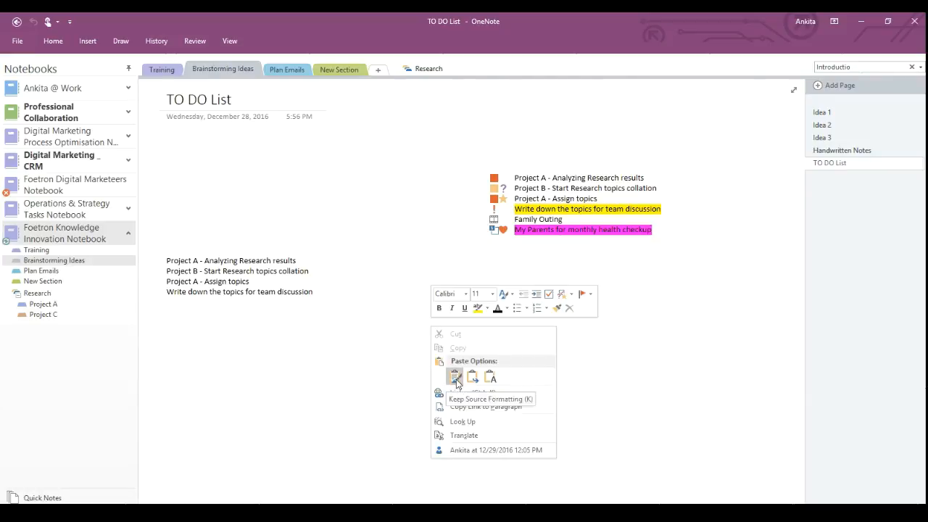
click(455, 377)
click(439, 328)
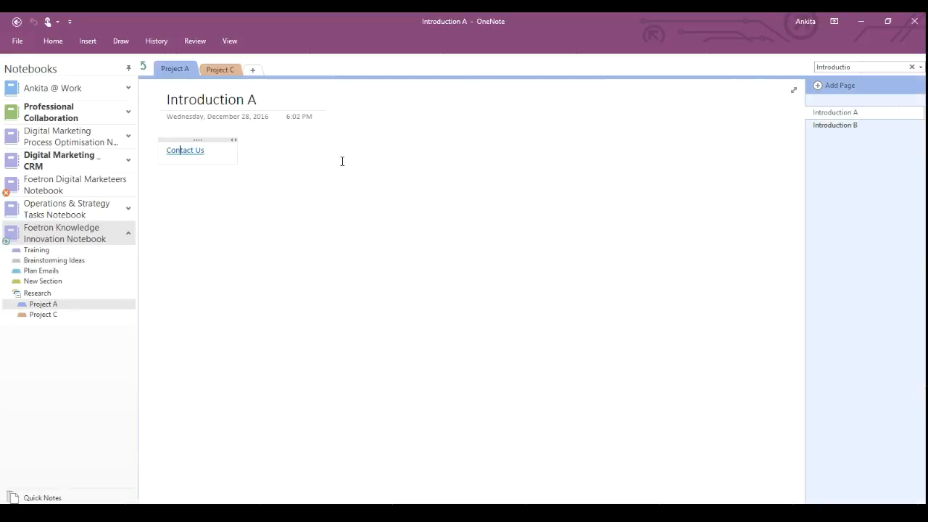
click(144, 67)
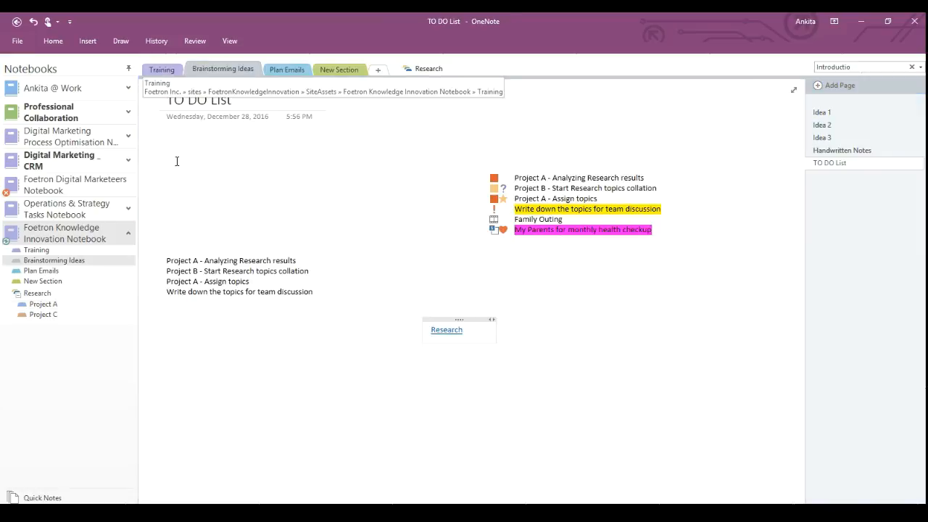
Delete the note holding the Research link from the TO DO List page.
click(450, 319)
key(Delete)
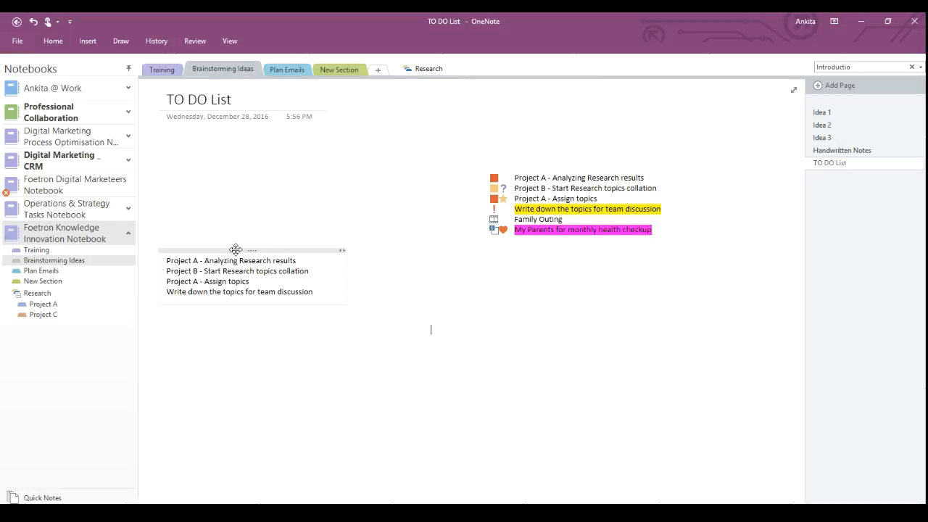
click(235, 249)
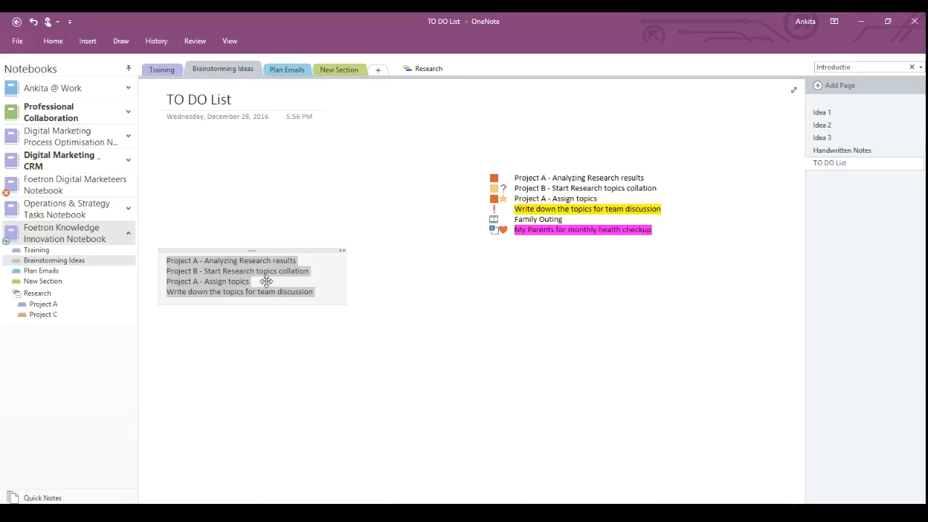
click(551, 163)
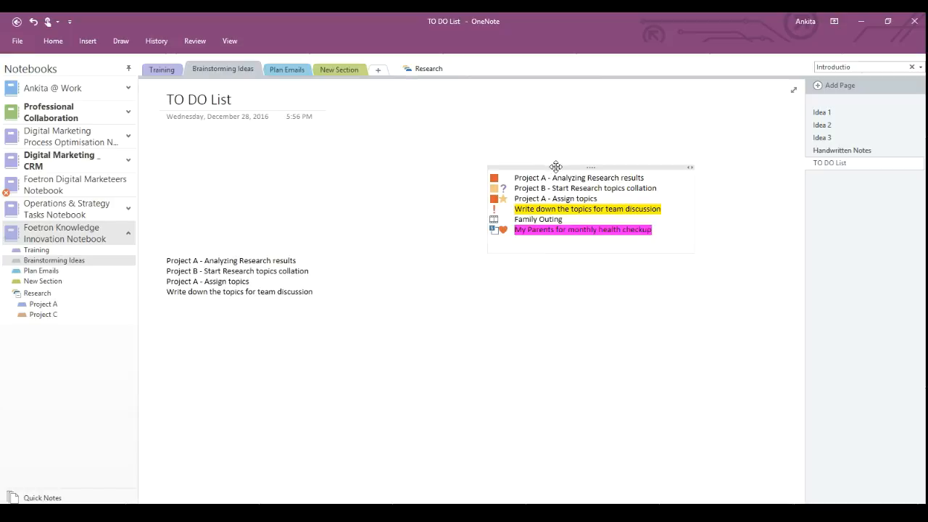
Move the four-line list and the tagged task list up just below the title.
click(555, 166)
key(Delete)
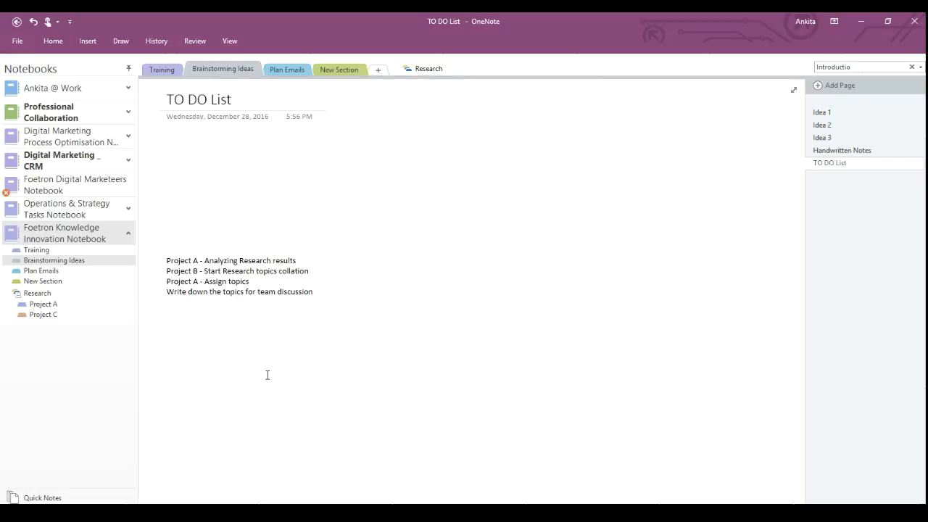
drag(289, 250, 290, 153)
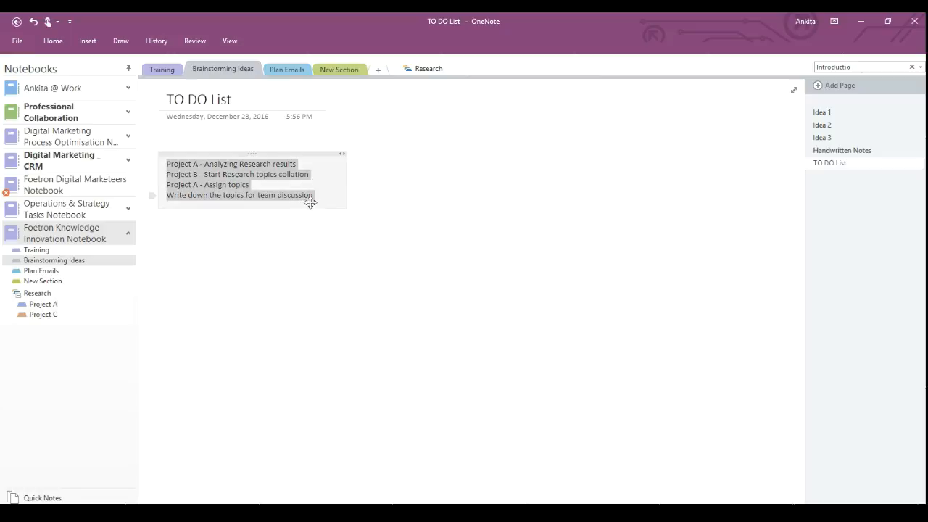
click(458, 151)
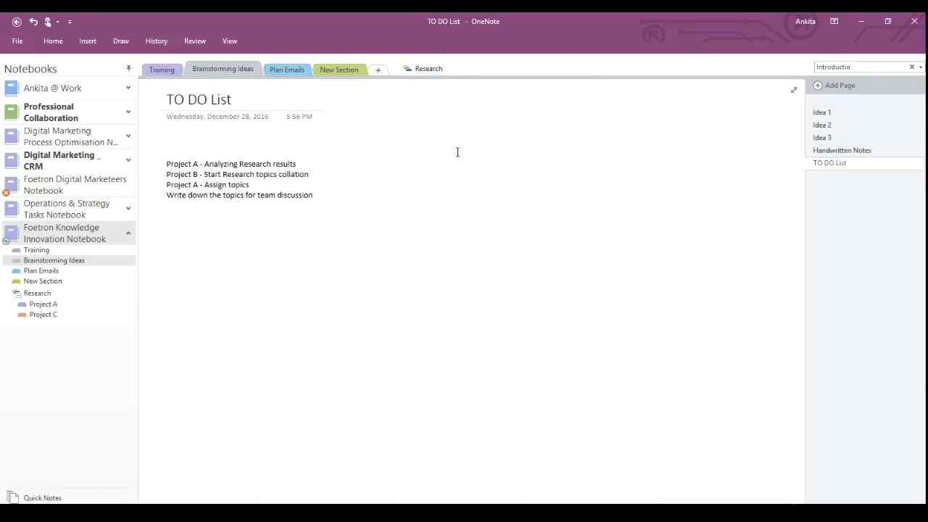
key(ctrl+v)
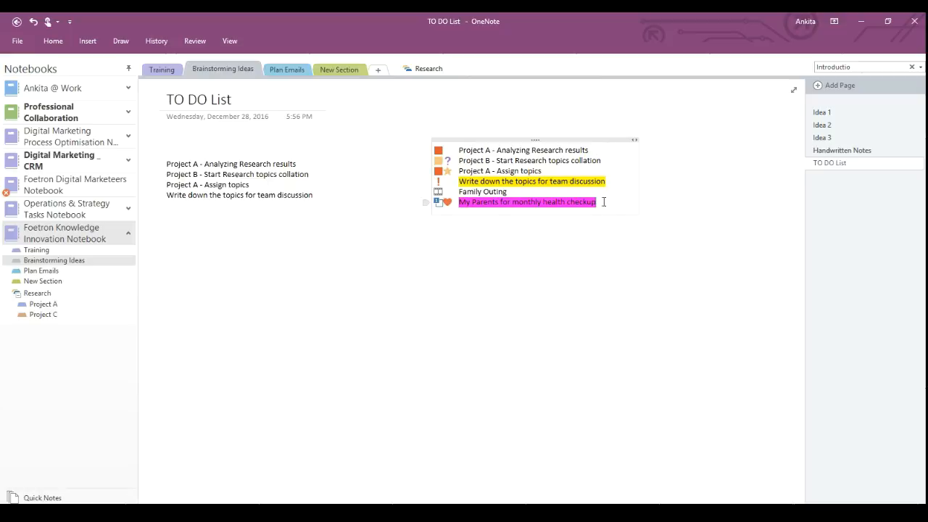
Tag the six task lines as To Do and tick Project A - Analyzing Research results.
drag(603, 201, 458, 149)
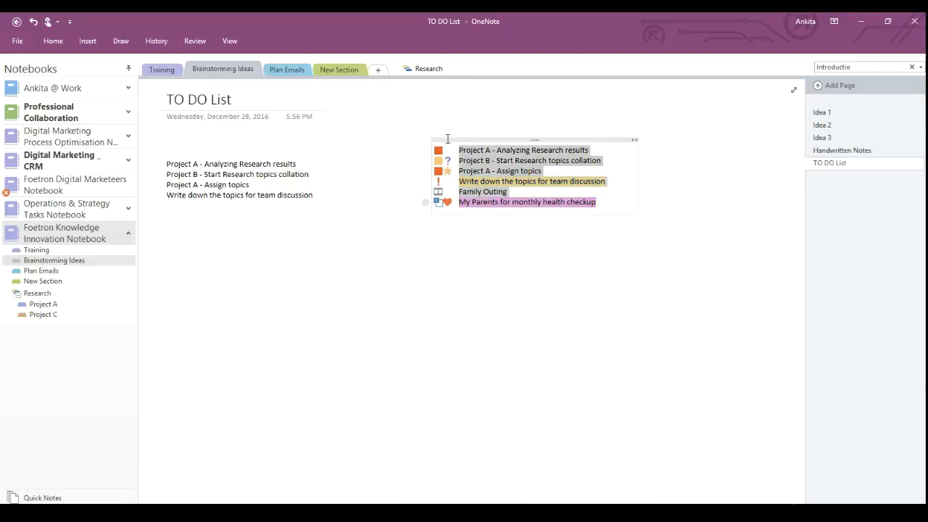
right_click(504, 167)
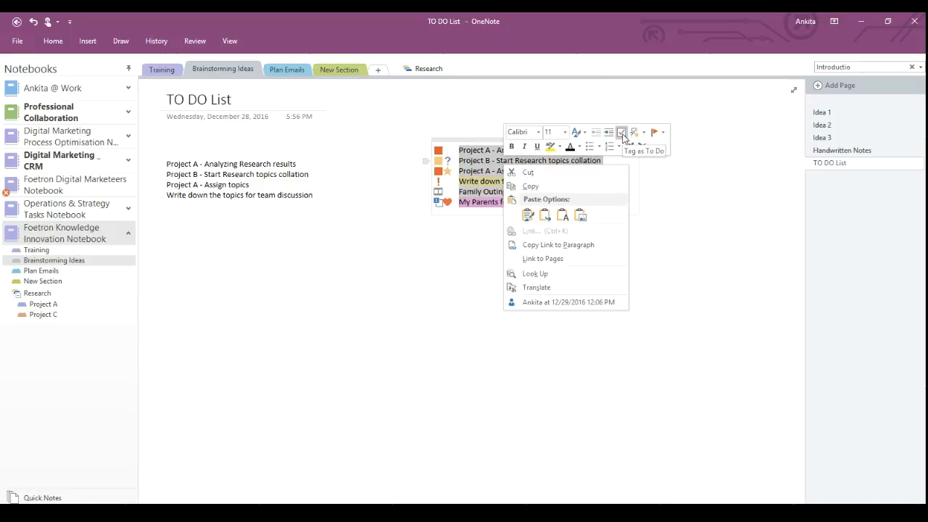
click(621, 132)
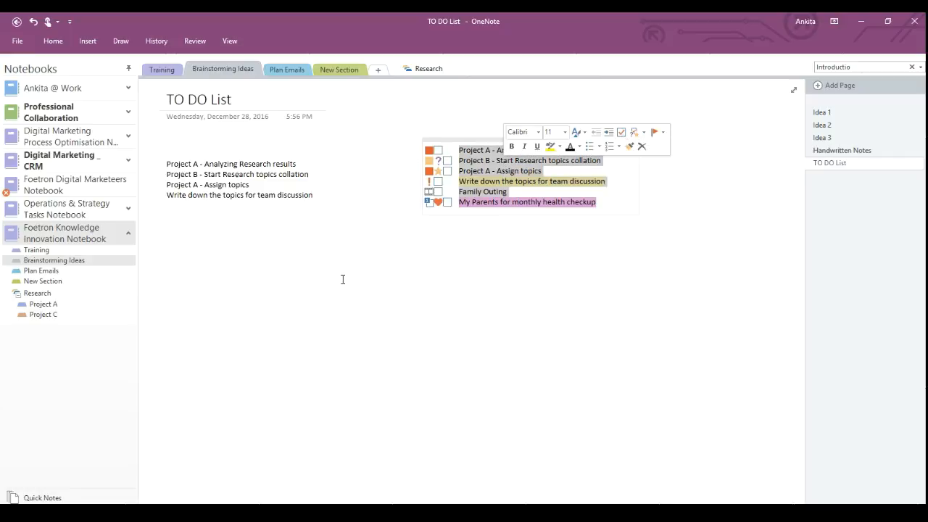
click(412, 238)
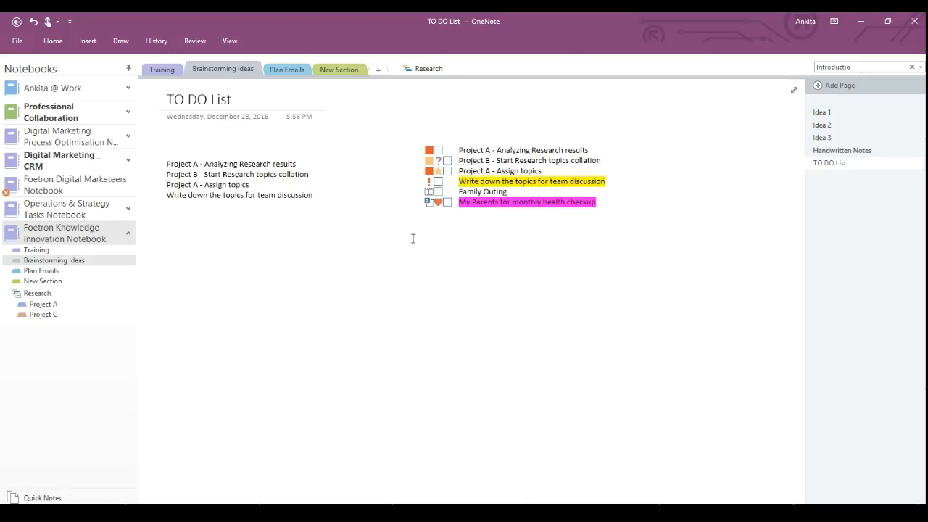
click(437, 150)
Tick off Family Outing and delete the yellow highlighter ink on Handwritten Notes.
click(438, 193)
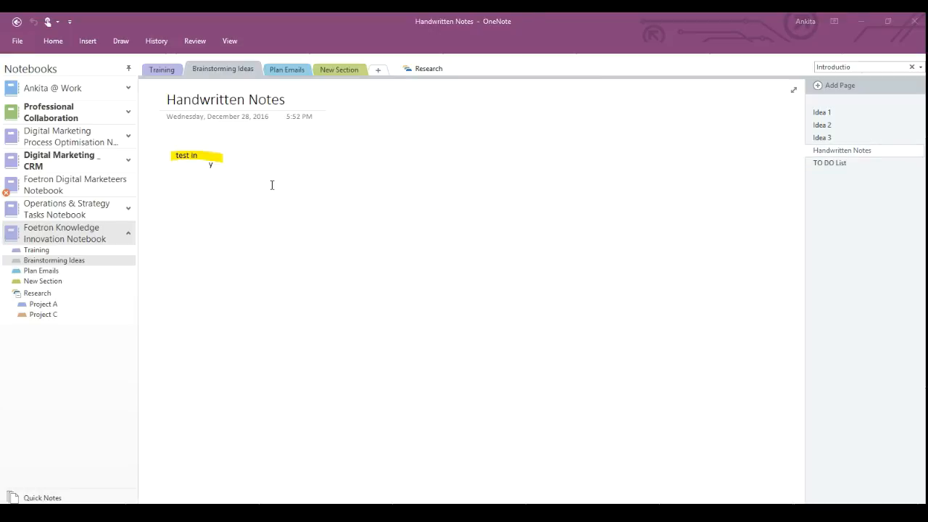
click(213, 158)
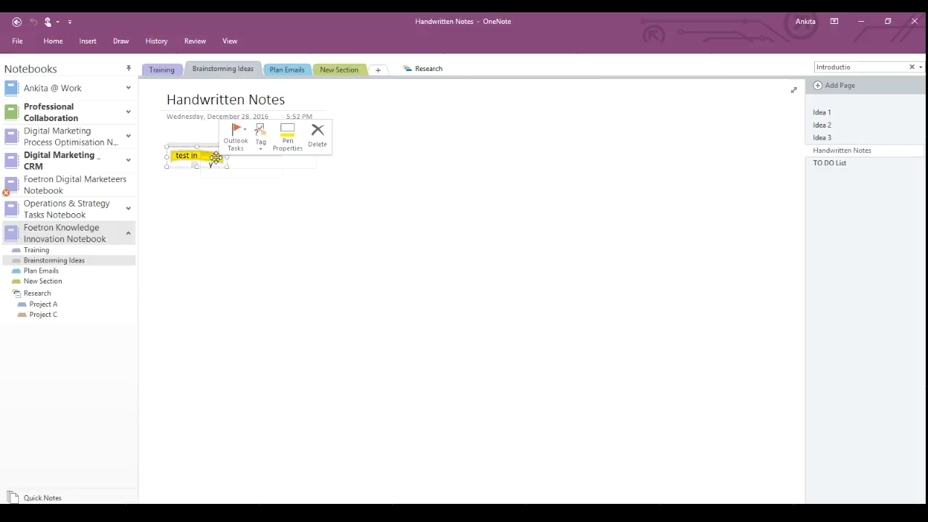
click(318, 134)
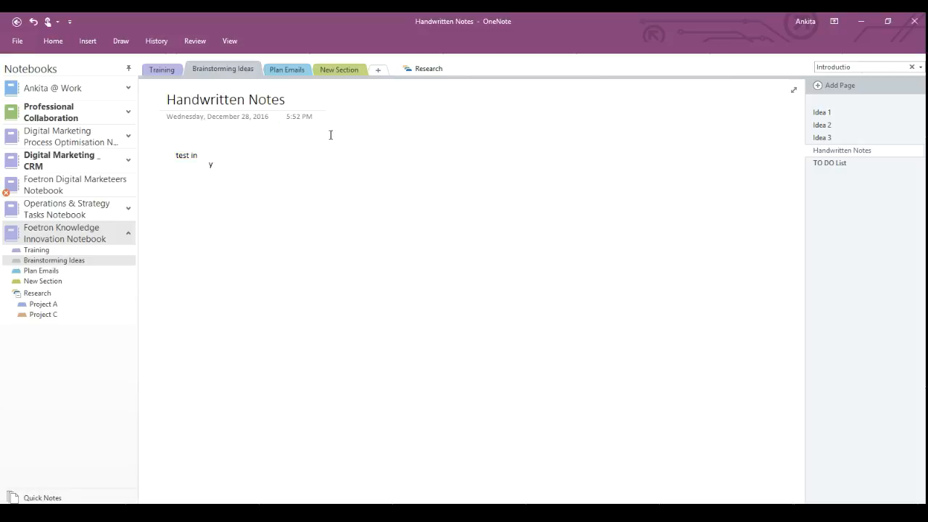
Delete the 'y' and 'test in' text notes from the Handwritten Notes page.
click(218, 154)
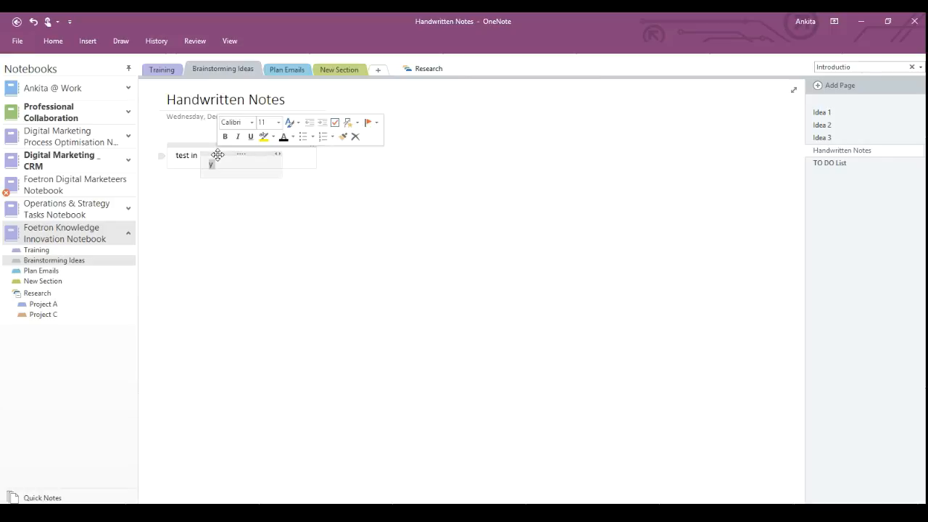
click(354, 137)
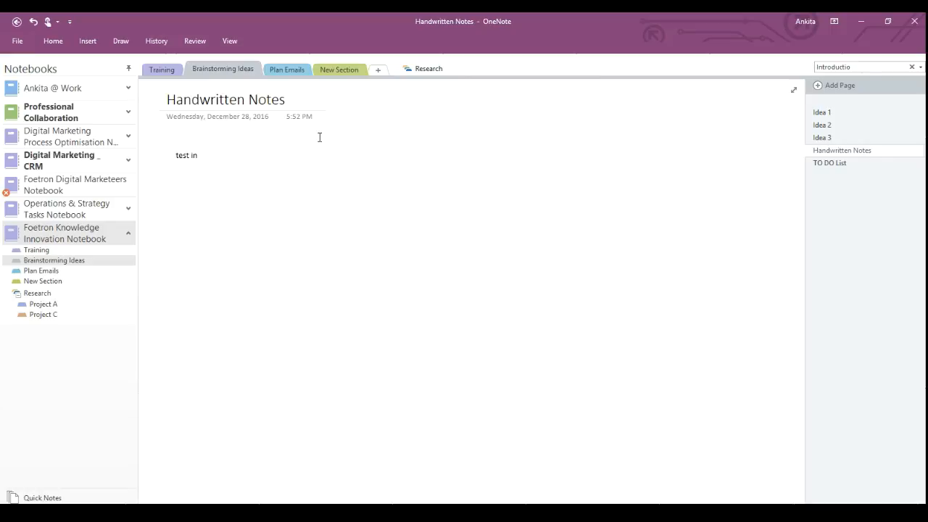
click(200, 144)
key(Delete)
Handwrite 'Today is demo' with the Draw tab's red pen on Handwritten Notes.
click(121, 41)
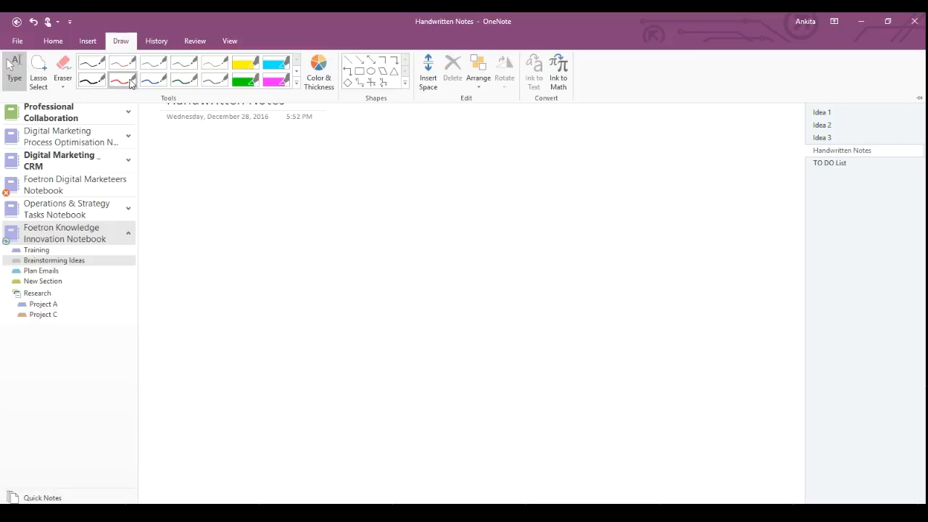
click(131, 82)
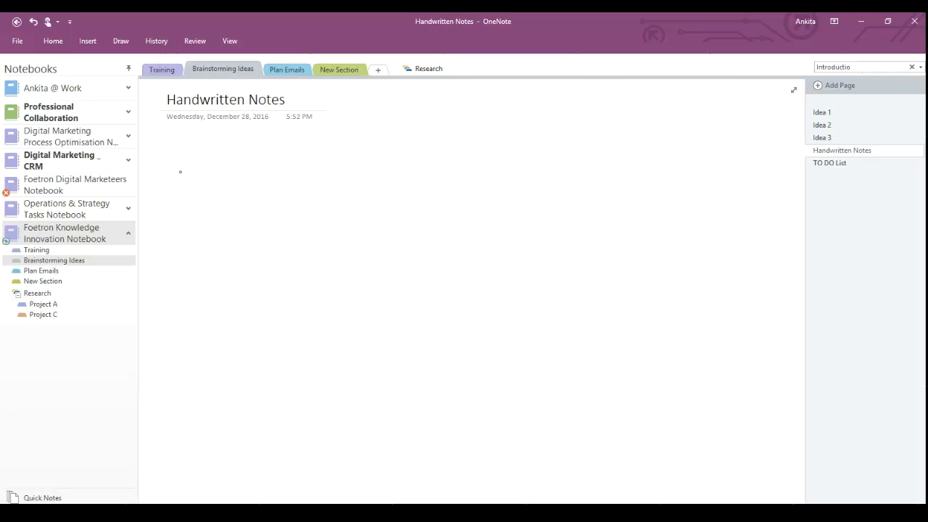
mouse_move(202, 168)
mouse_down()
mouse_move(212, 169)
mouse_move(188, 218)
mouse_move(203, 206)
mouse_move(222, 221)
mouse_move(224, 174)
mouse_move(232, 233)
mouse_up()
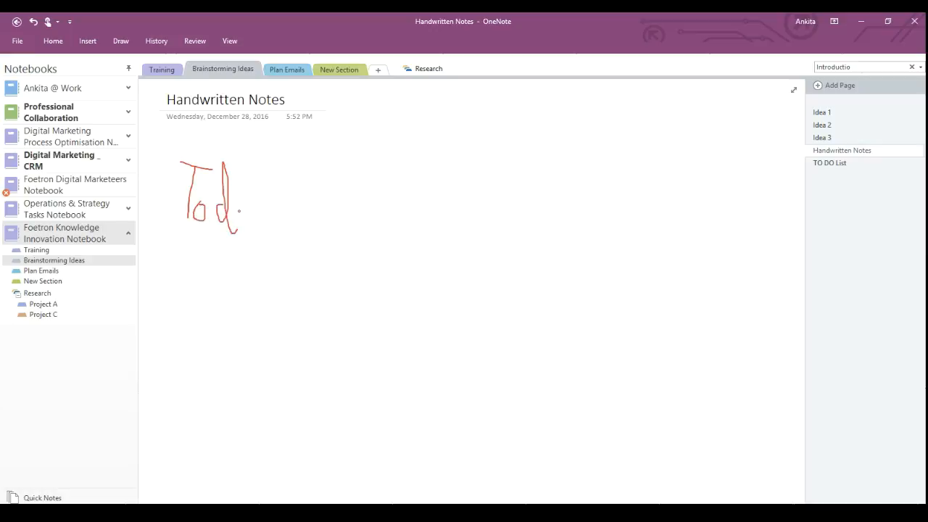
mouse_move(239, 215)
mouse_down()
mouse_move(248, 223)
mouse_move(262, 203)
mouse_move(259, 260)
mouse_move(266, 206)
mouse_up()
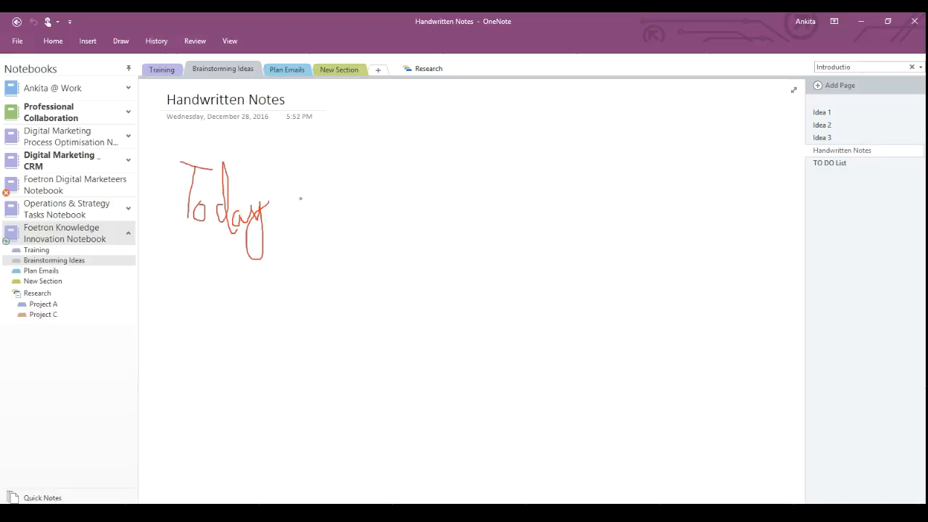
drag(296, 196, 297, 208)
click(294, 184)
mouse_move(303, 208)
mouse_down()
mouse_move(311, 192)
mouse_move(321, 204)
mouse_move(303, 208)
mouse_up()
mouse_move(345, 190)
mouse_down()
mouse_move(339, 211)
mouse_move(343, 171)
mouse_move(359, 207)
mouse_move(359, 192)
mouse_move(366, 206)
mouse_move(374, 188)
mouse_move(378, 205)
mouse_move(384, 190)
mouse_move(392, 205)
mouse_move(403, 194)
mouse_up()
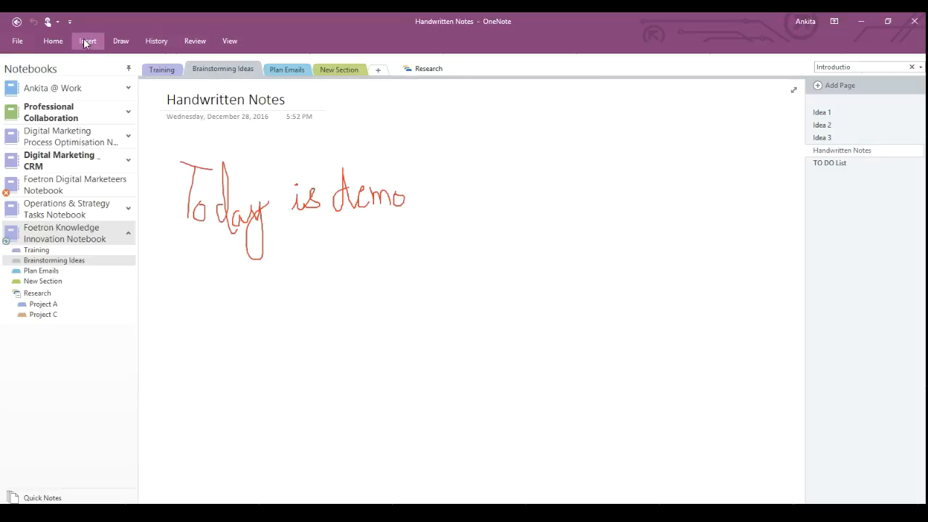
Select the red 'Today is demo' ink, treat it as handwriting, and convert it to text.
click(118, 41)
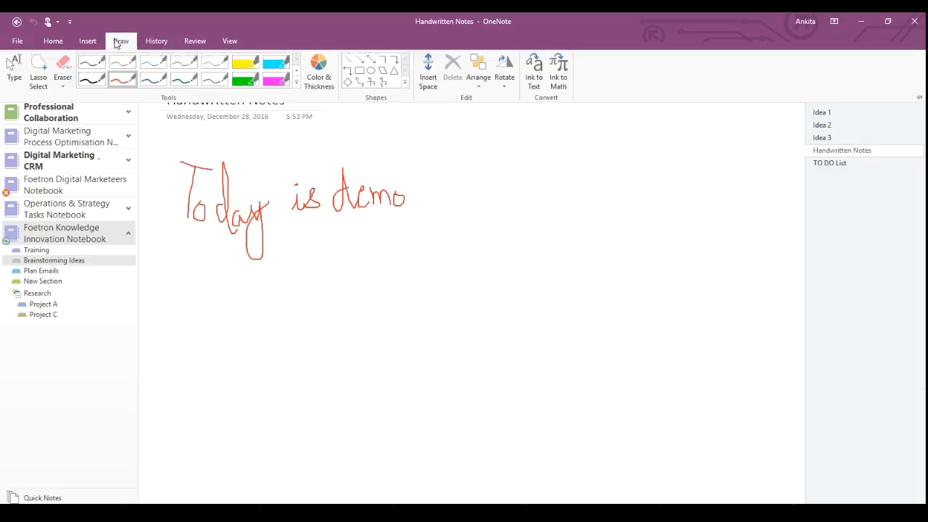
click(14, 69)
mouse_move(172, 159)
mouse_down()
mouse_move(350, 240)
mouse_move(415, 236)
mouse_up()
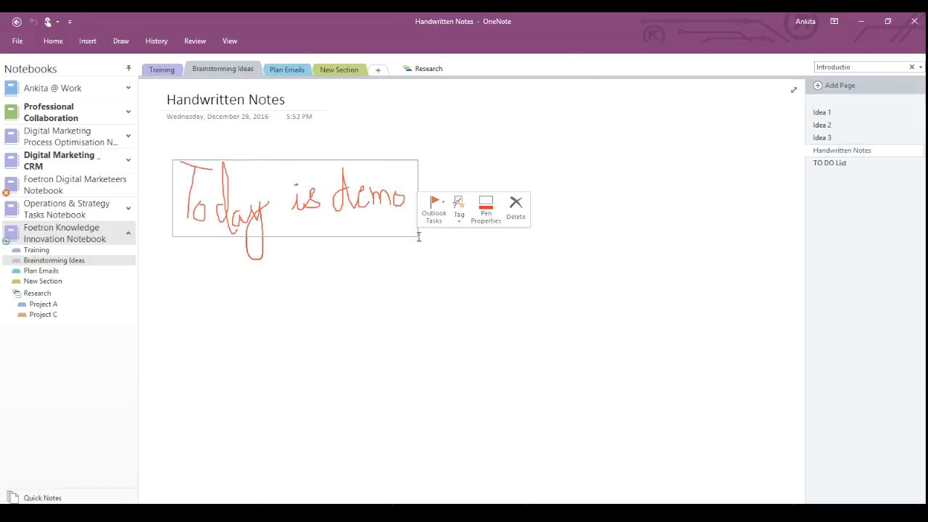
right_click(303, 210)
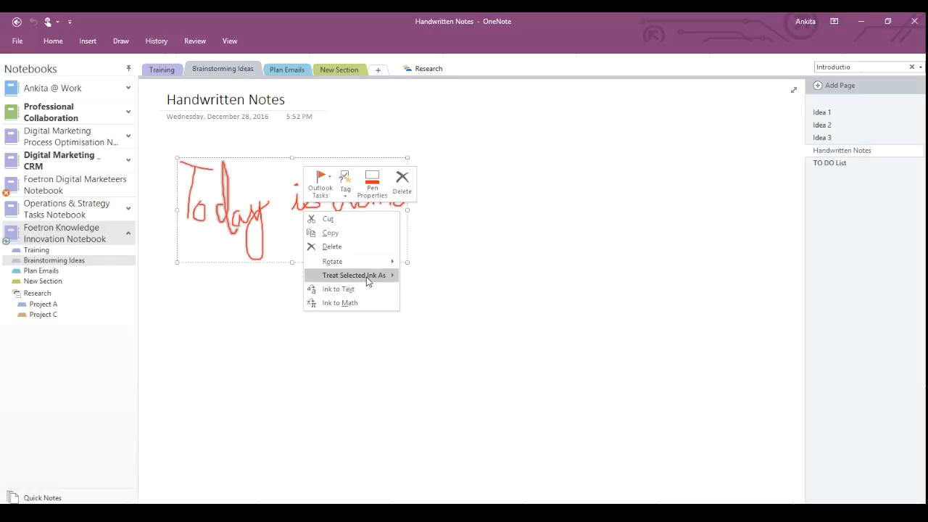
click(359, 294)
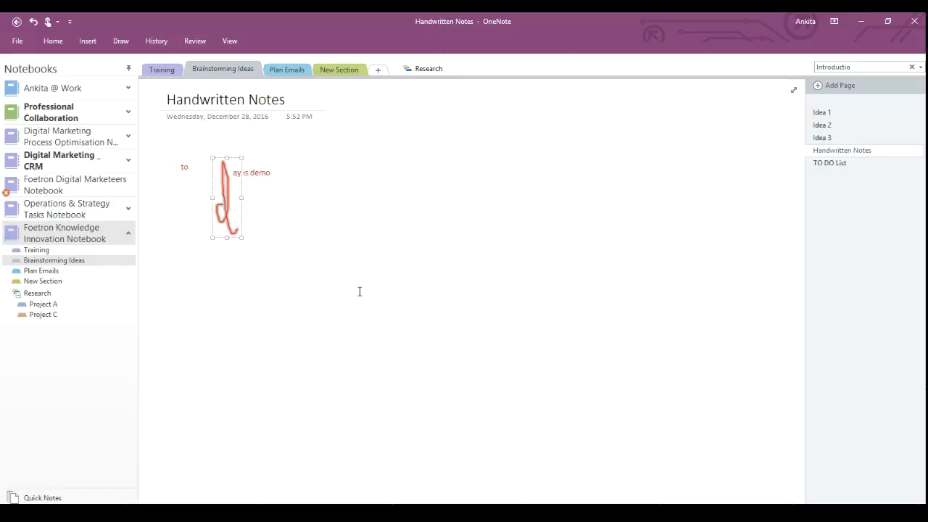
right_click(229, 205)
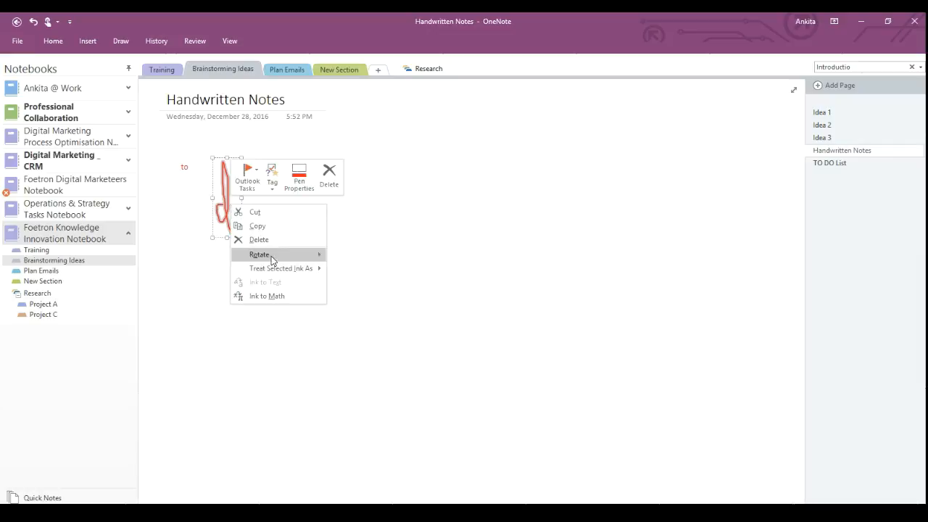
mouse_move(276, 272)
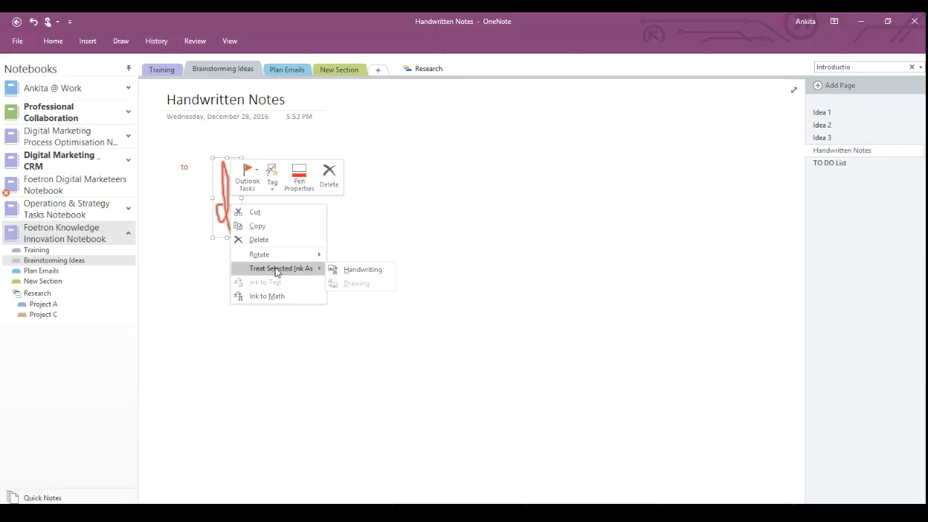
click(362, 269)
right_click(224, 198)
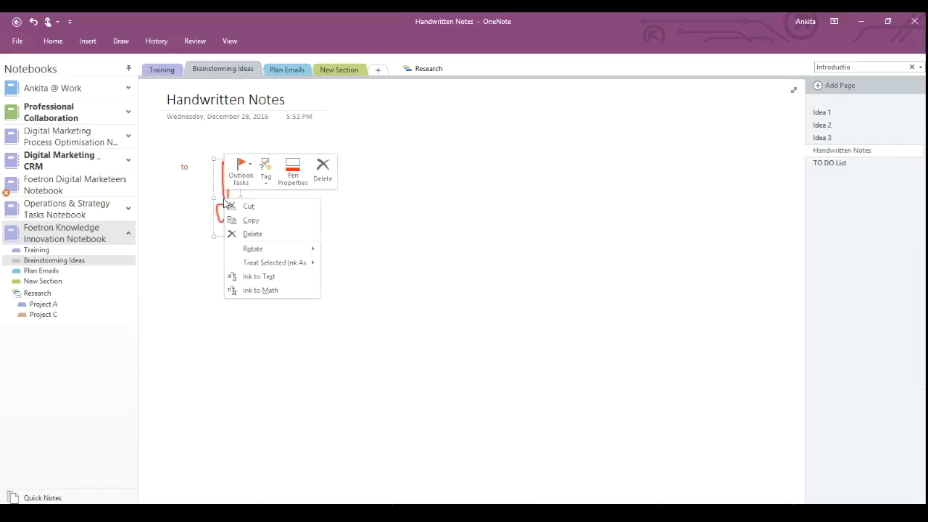
click(288, 277)
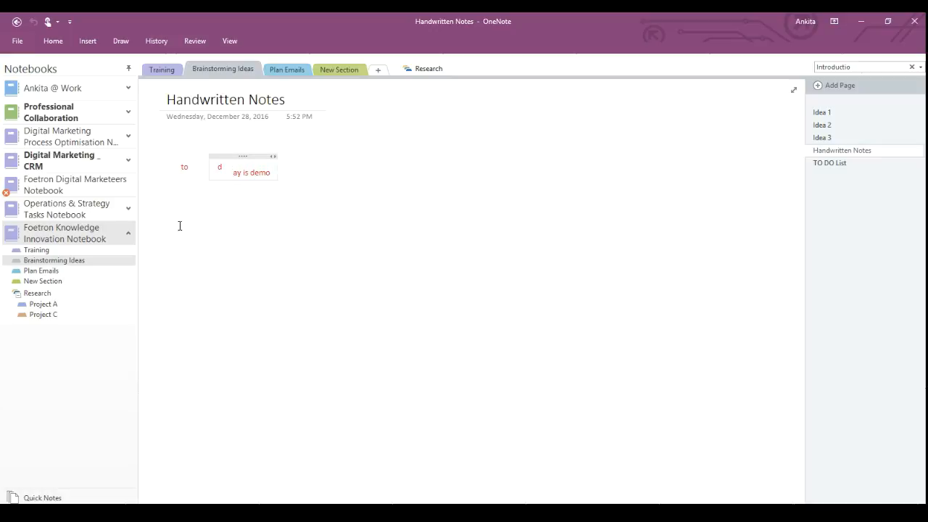
Move the stray 'd' and 'ay is demo' pieces after 'to' so the line reads 'today is demo'.
key(shift+Left)
key(BackSpace)
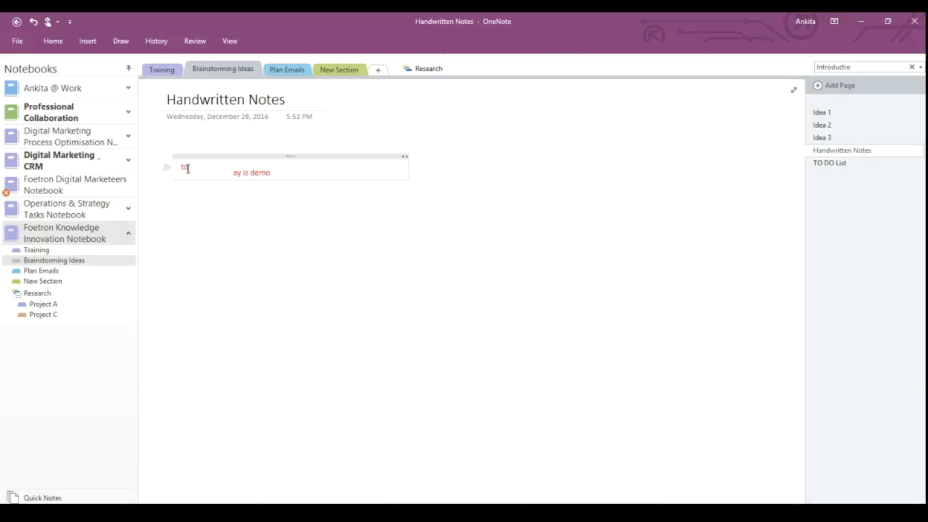
key(ctrl+v)
drag(272, 174, 216, 180)
key(BackSpace)
key(ctrl+v)
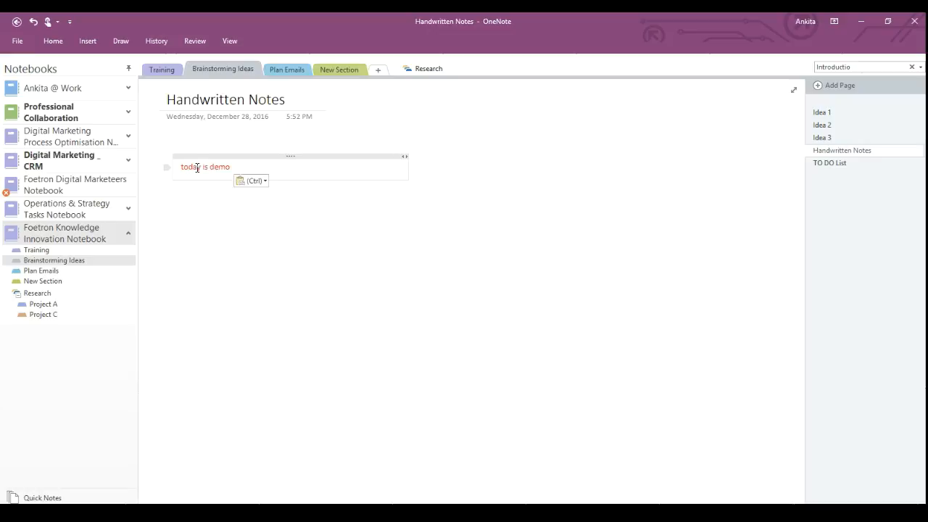
click(518, 168)
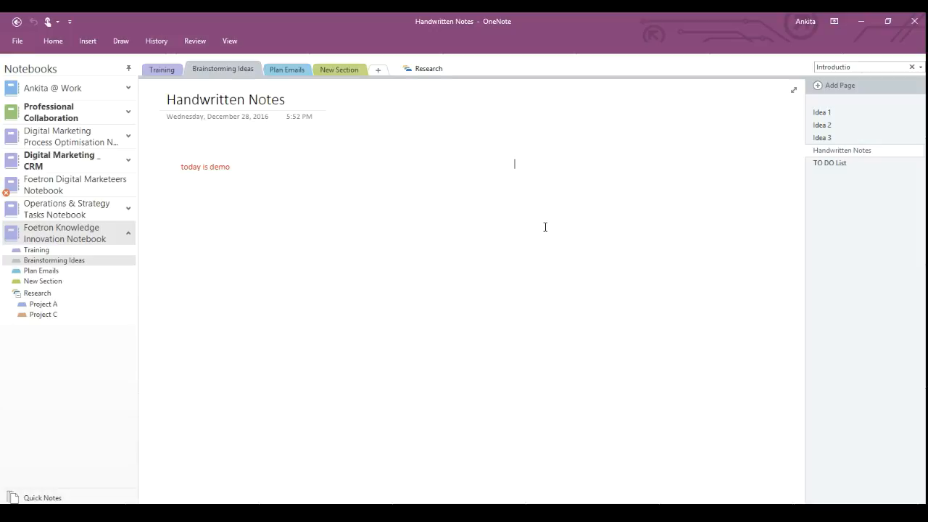
Look through the Training, Brainstorming Ideas and Plan Emails sections, ending on Training's Contact Us page.
click(160, 69)
click(225, 70)
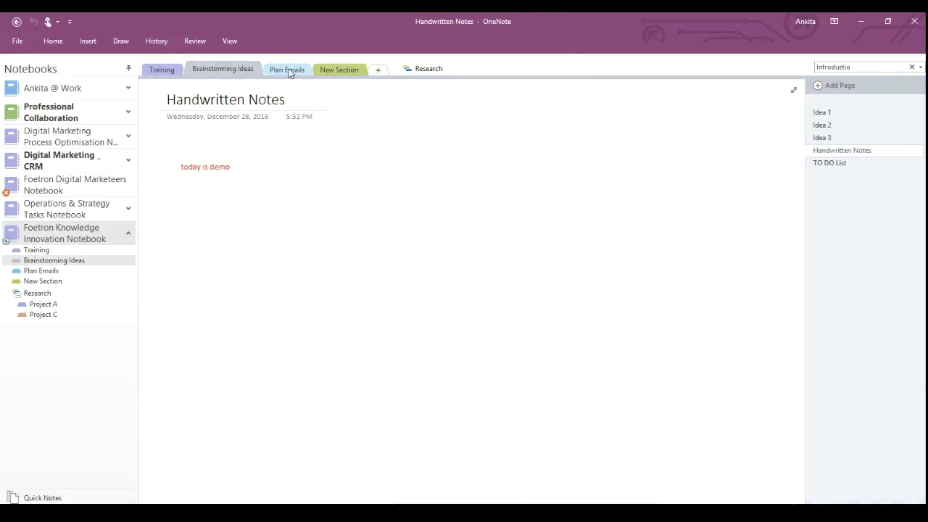
click(287, 70)
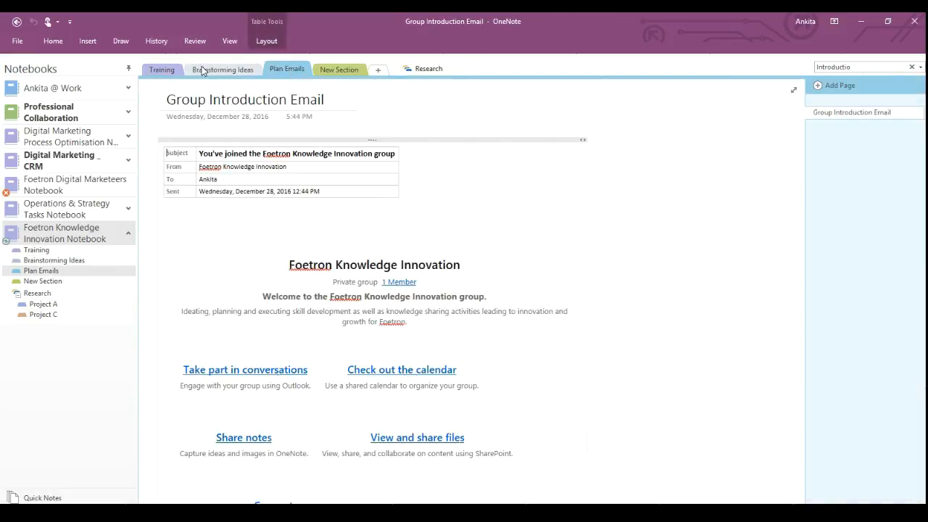
click(161, 70)
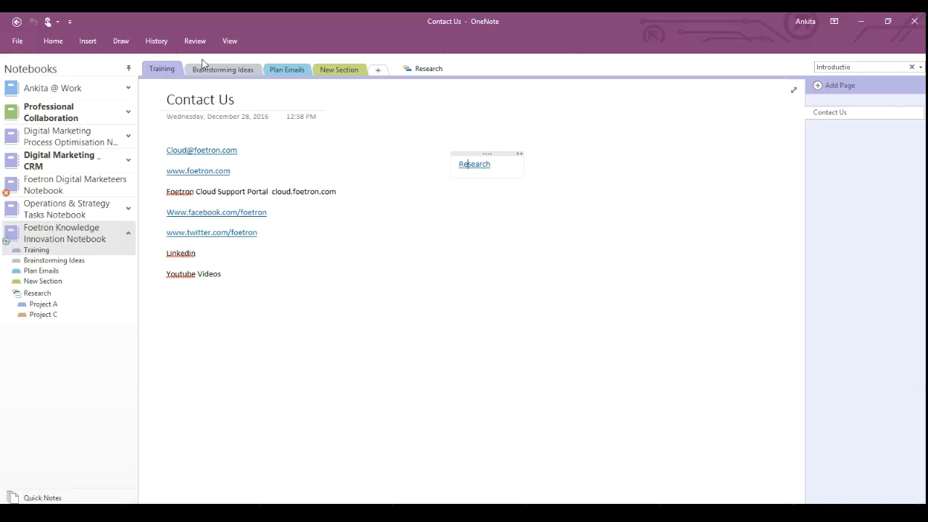
Insert a new Excel spreadsheet on the page, then undo an accidental move of it.
click(65, 41)
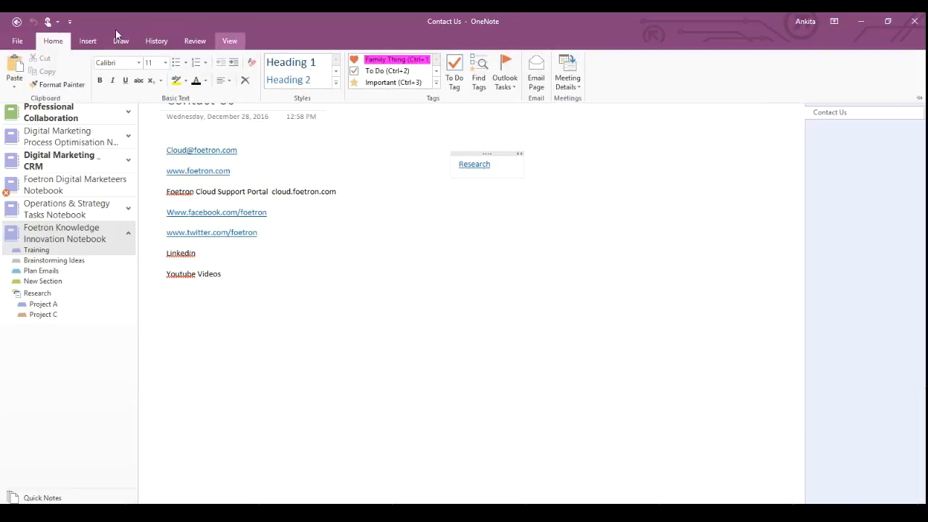
click(87, 42)
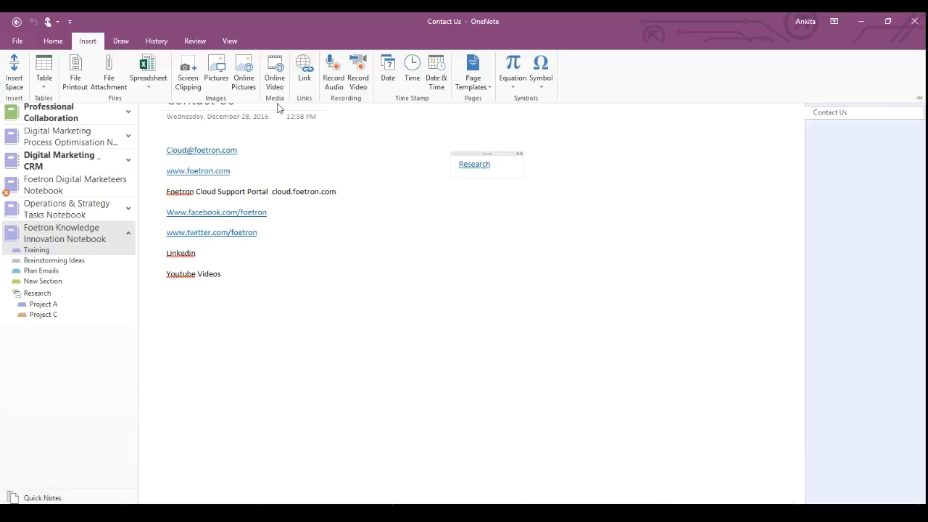
click(144, 85)
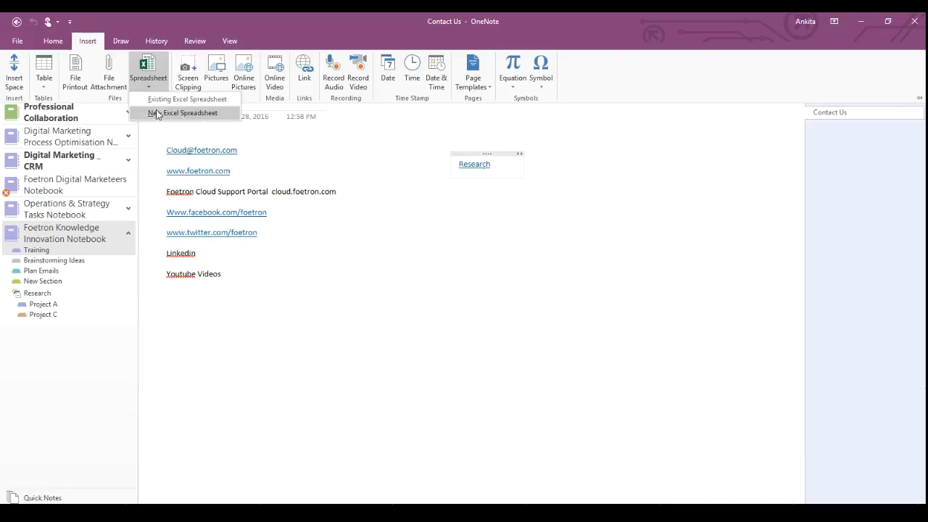
click(152, 112)
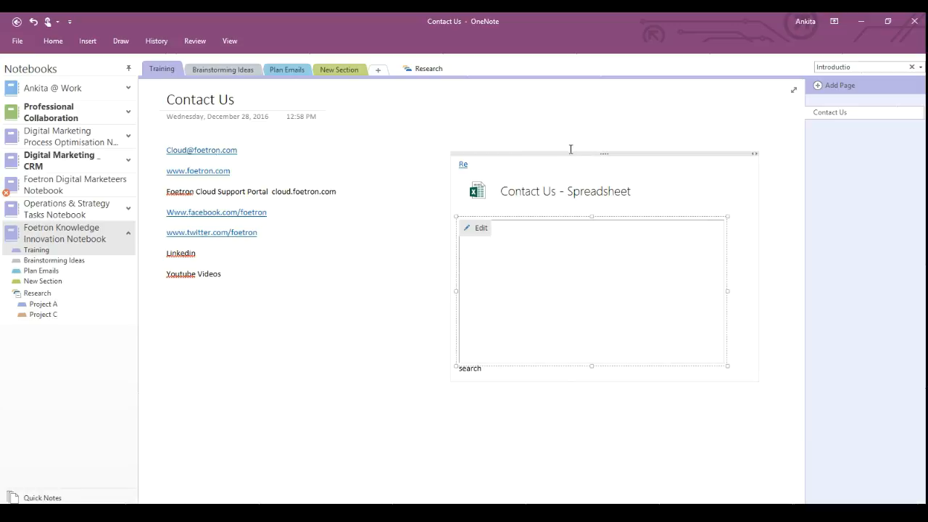
drag(570, 153, 532, 263)
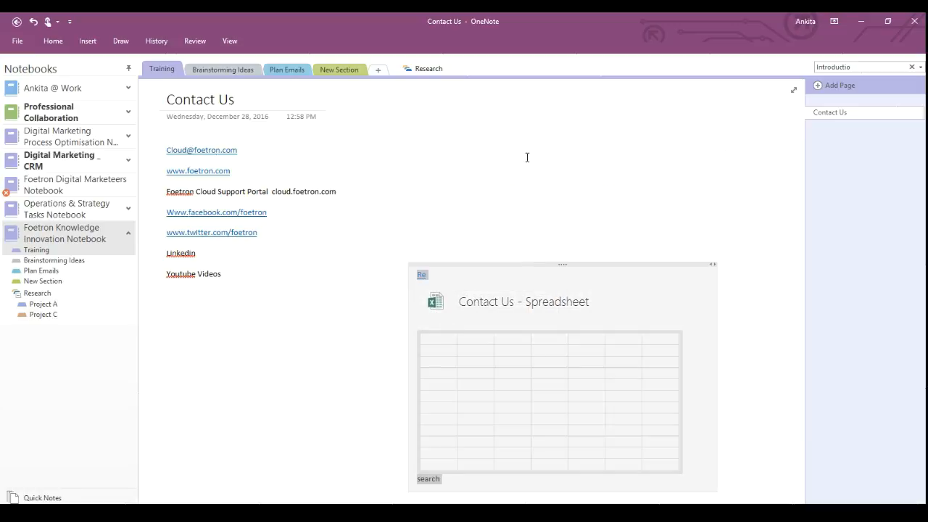
key(ctrl+z)
key(ctrl+z)
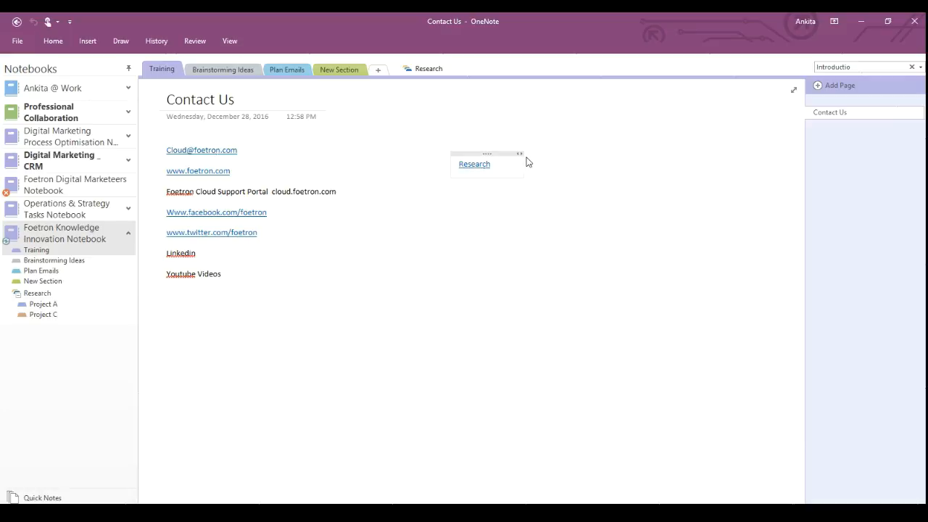
From an empty spot on the page, insert a new blank Excel spreadsheet again.
click(445, 288)
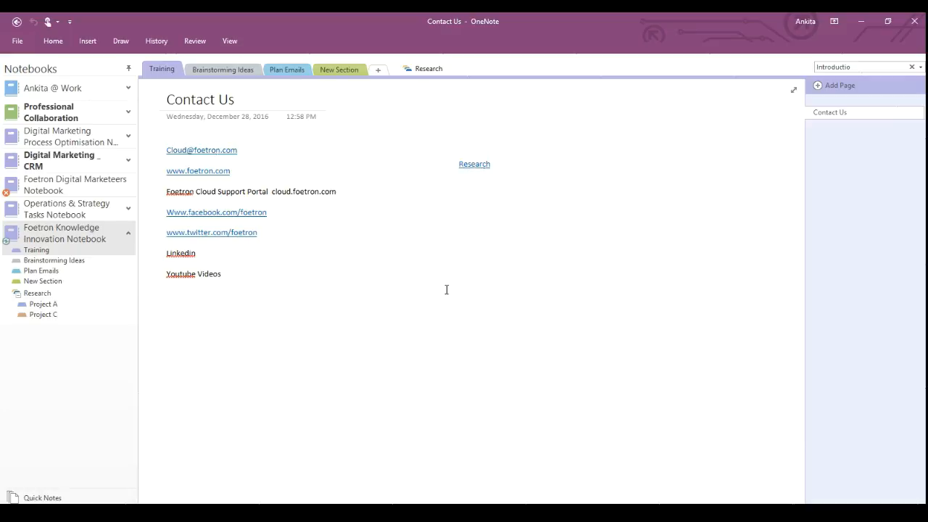
click(88, 41)
click(151, 87)
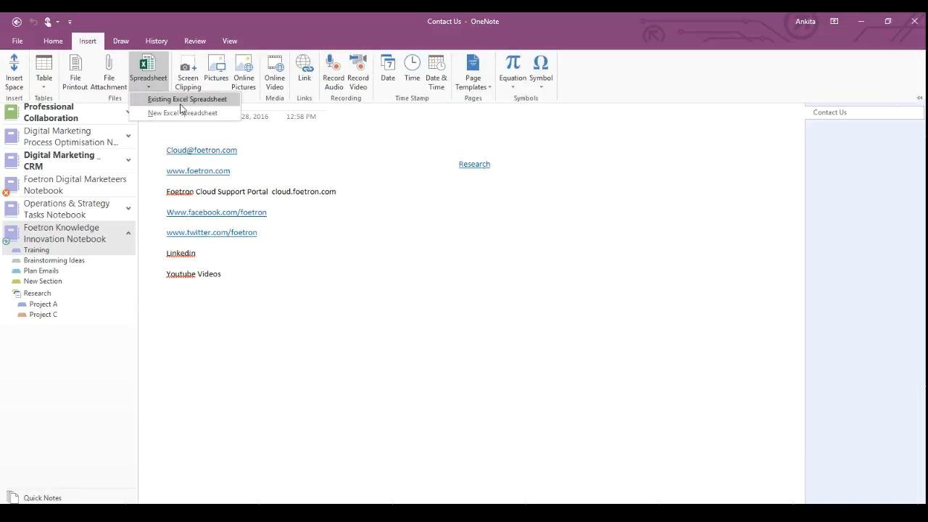
click(182, 113)
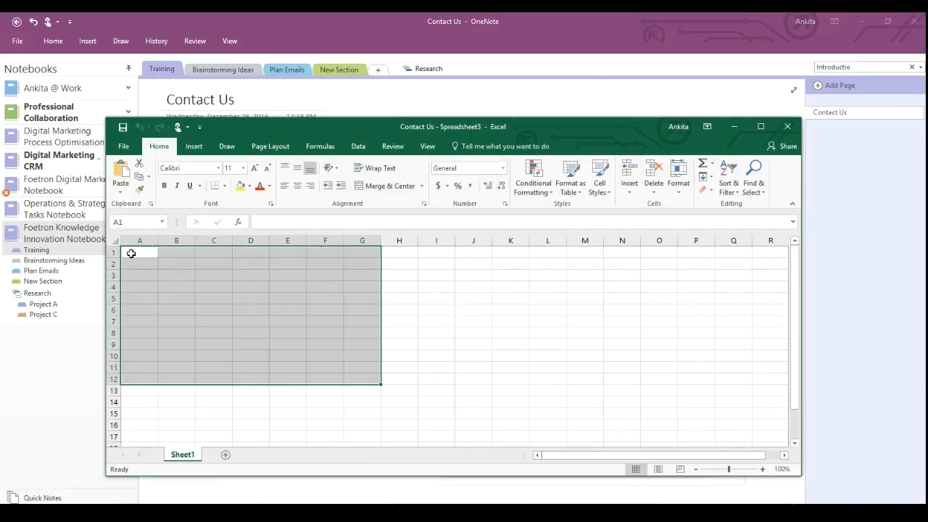
Enter the headers S.no, Name, Email id and Personal Email id in cells A1 to D1.
click(136, 255)
double_click(136, 255)
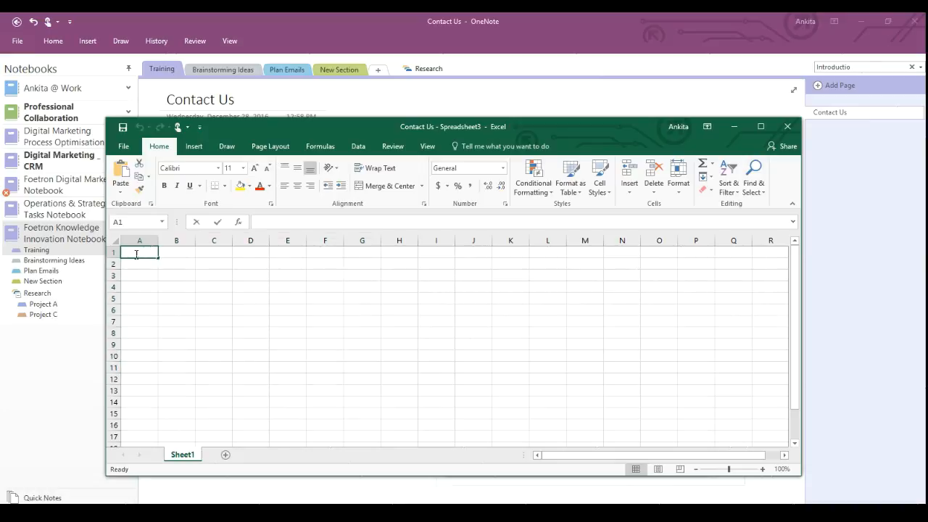
text(S.no)
key(Tab)
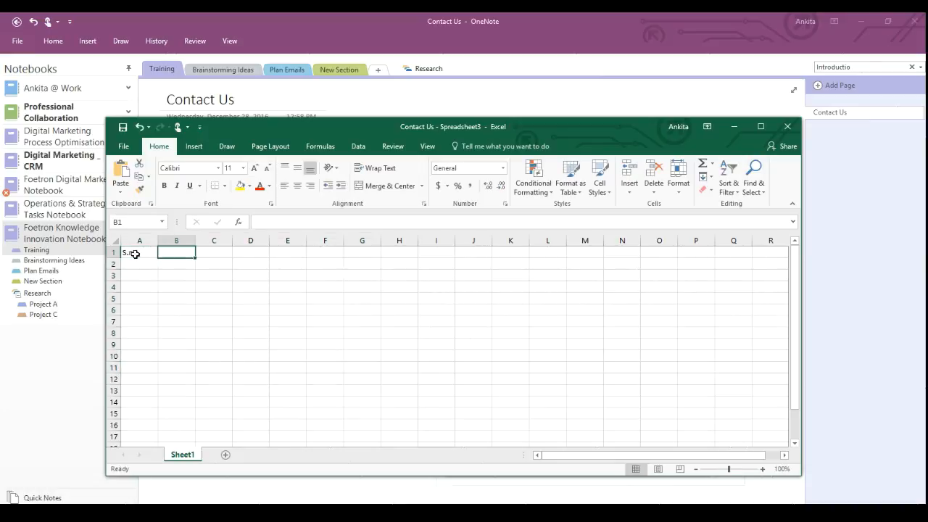
text(Name)
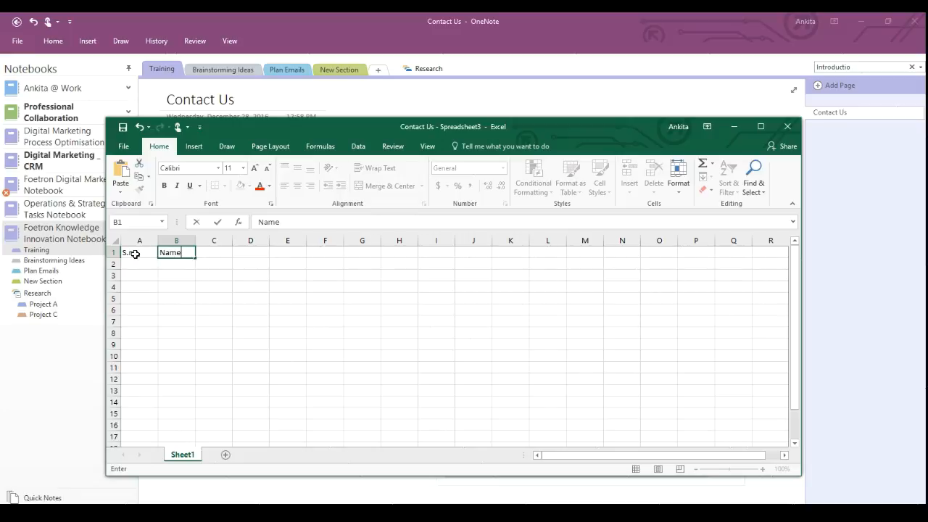
key(Tab)
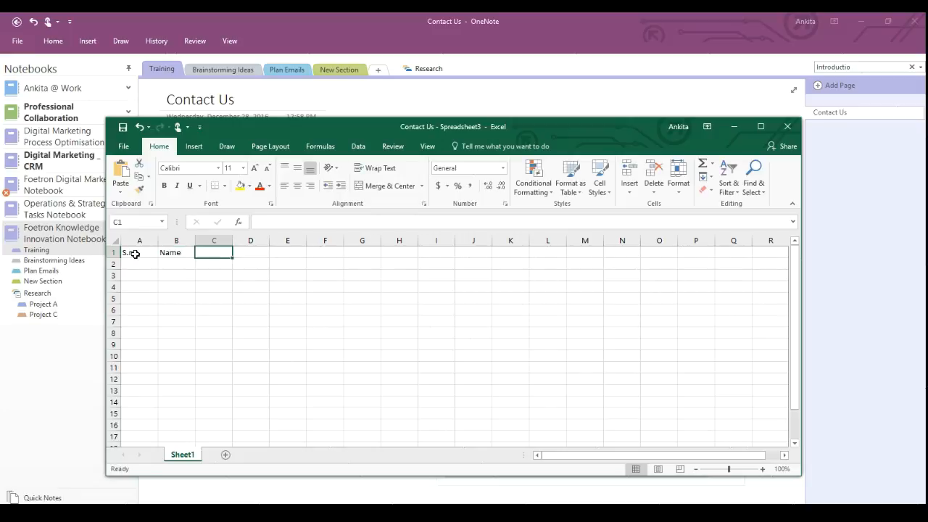
text(Email)
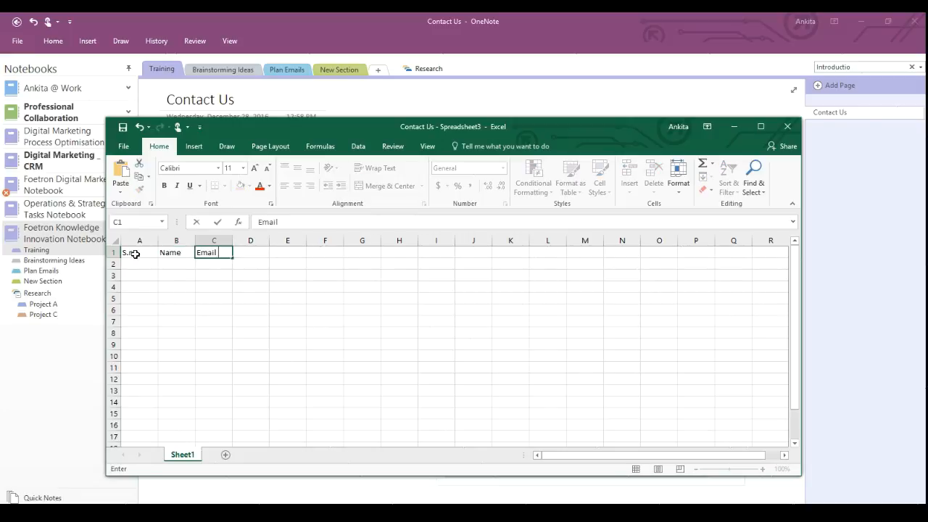
text( id)
key(Tab)
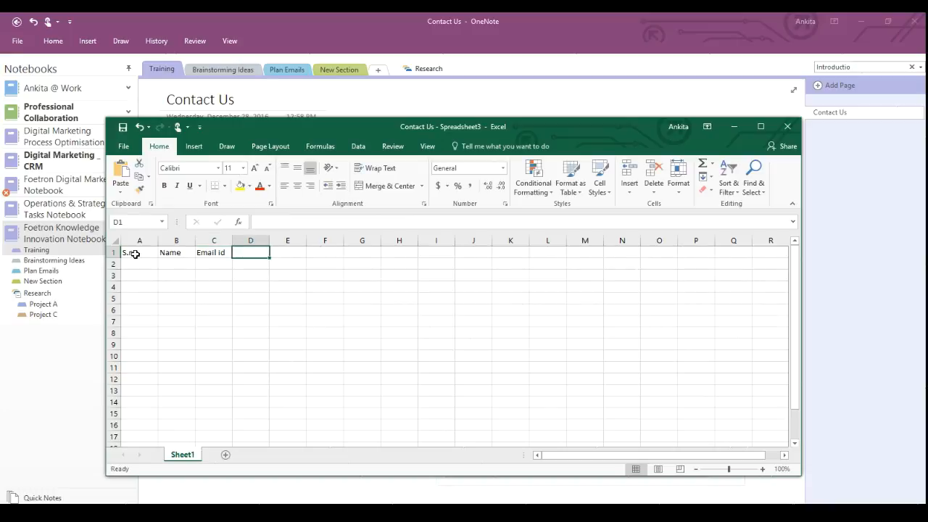
text(Personal Email id)
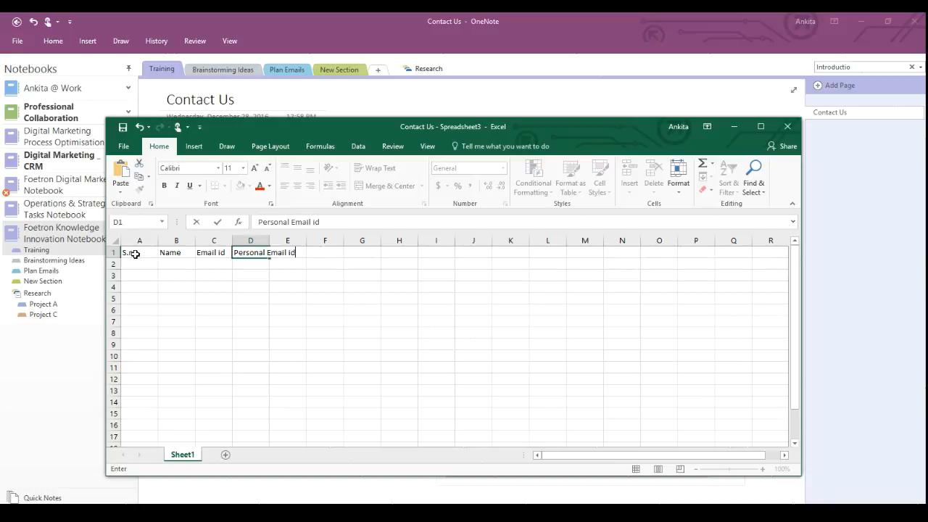
key(Tab)
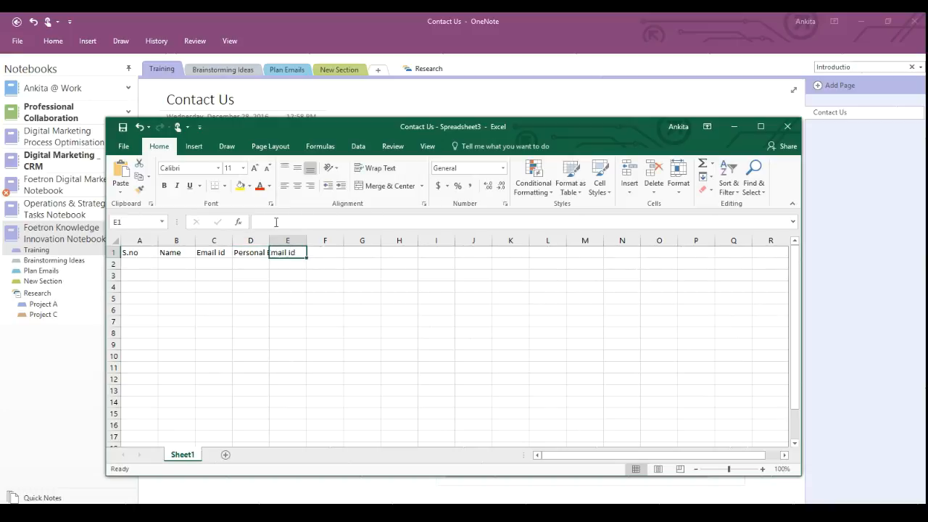
Widen column D, enter 'Contact number' in E1, and widen column E to fit.
drag(269, 240, 314, 241)
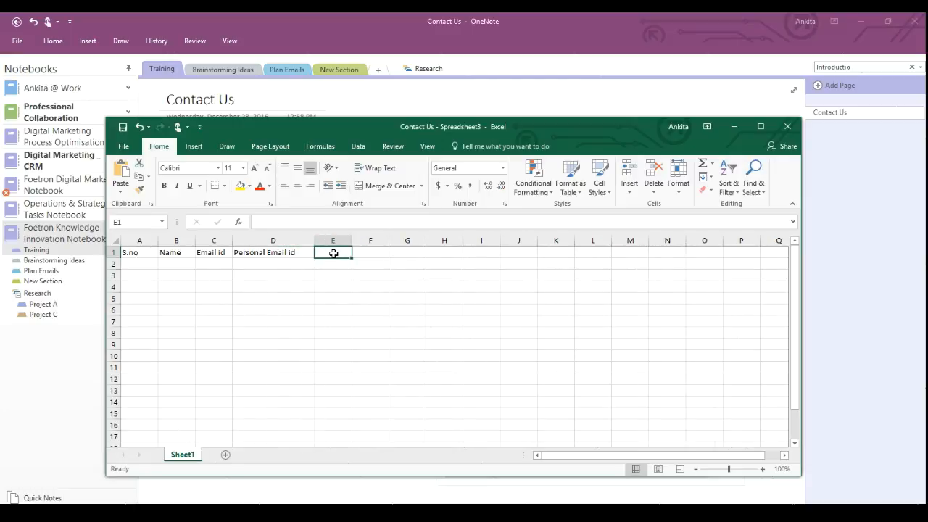
text(C)
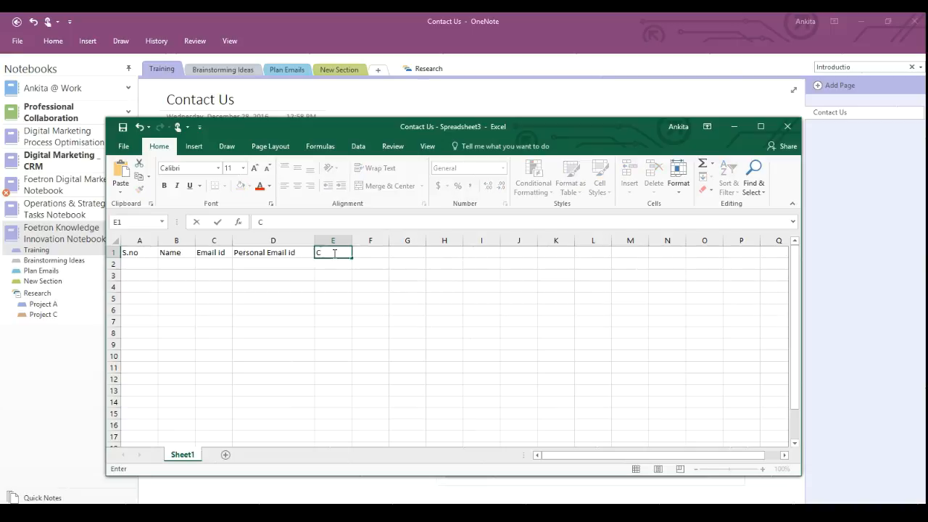
text(ontact number)
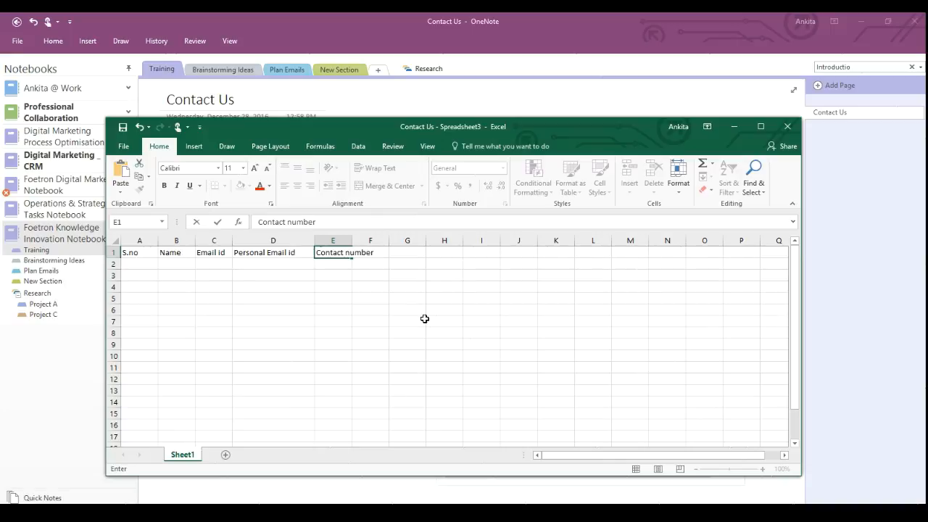
click(424, 322)
drag(353, 239, 382, 239)
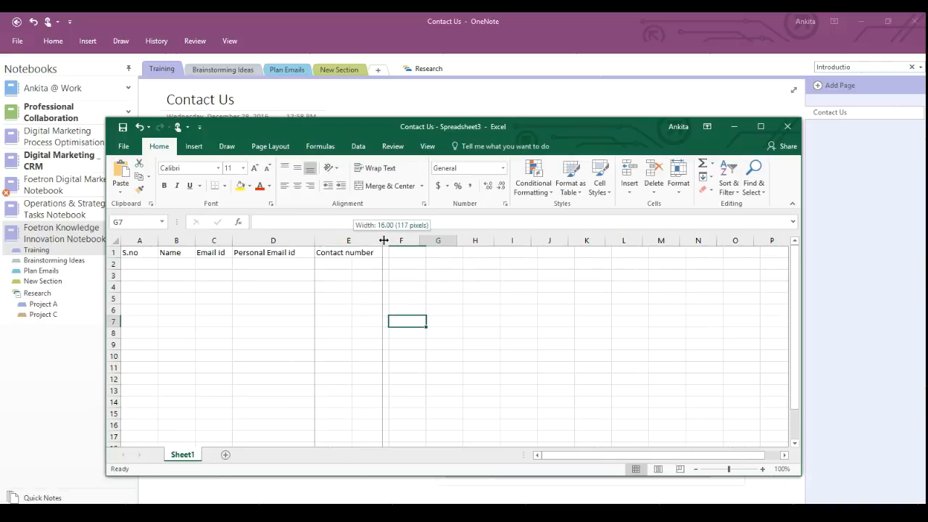
Fill row 2 with serial number 1, the contact's name and phone number, then close Excel.
click(153, 263)
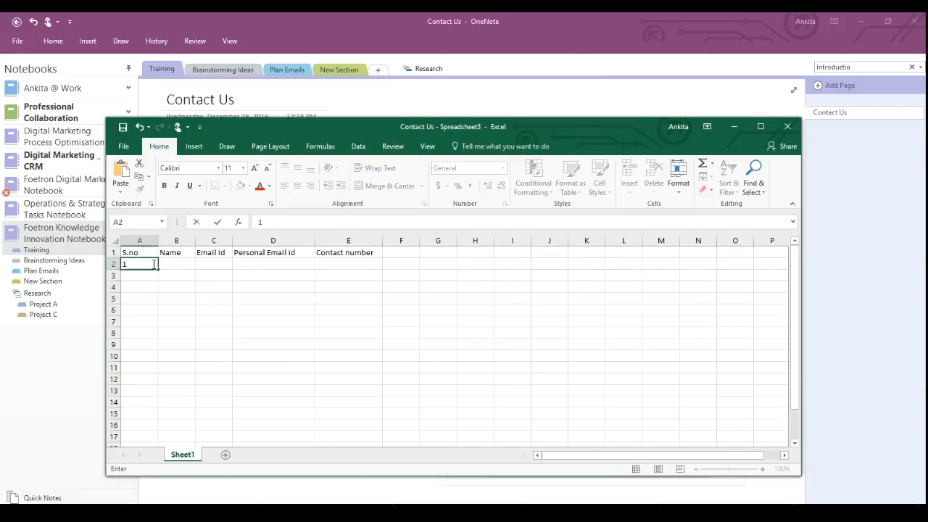
key(Tab)
text(A)
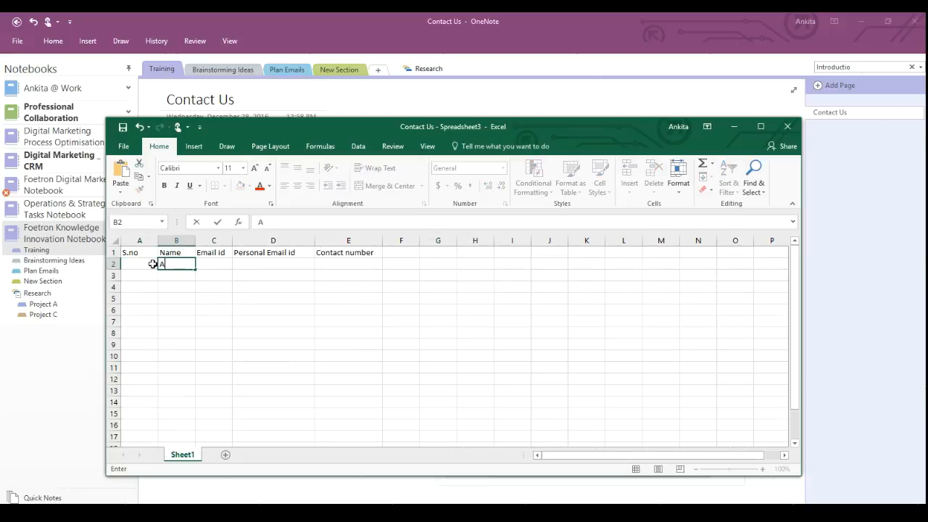
text(Anshita)
key(Tab)
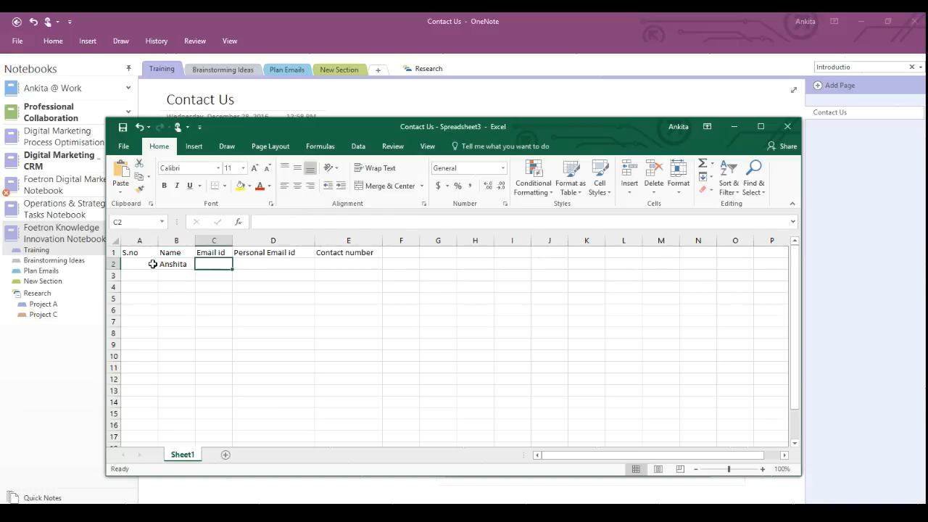
text(a)
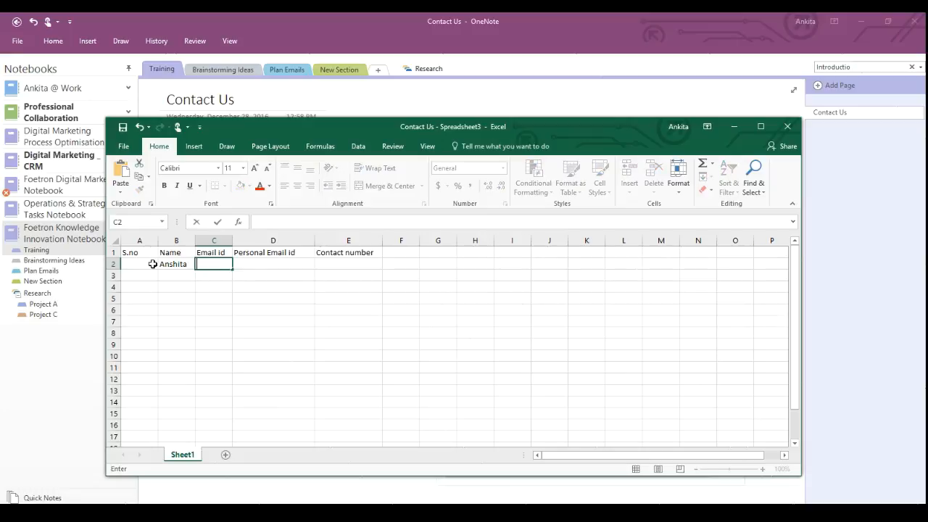
click(369, 265)
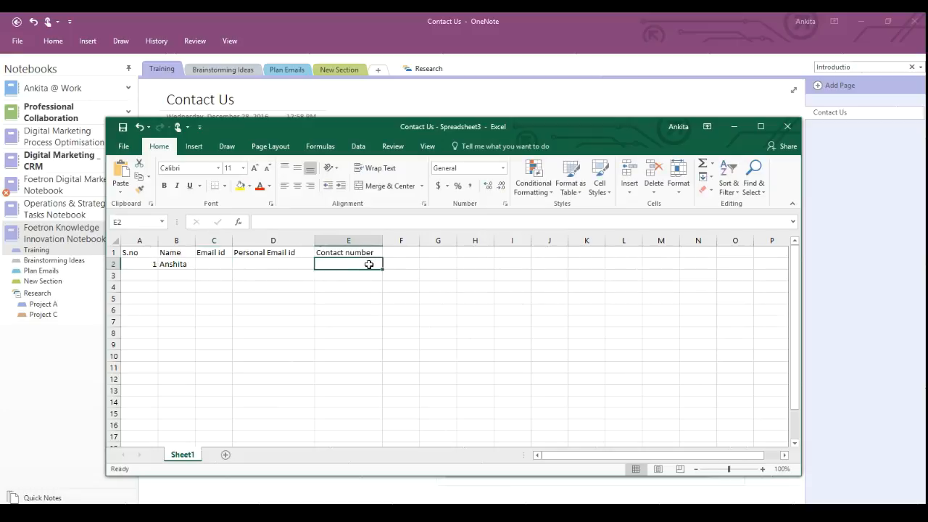
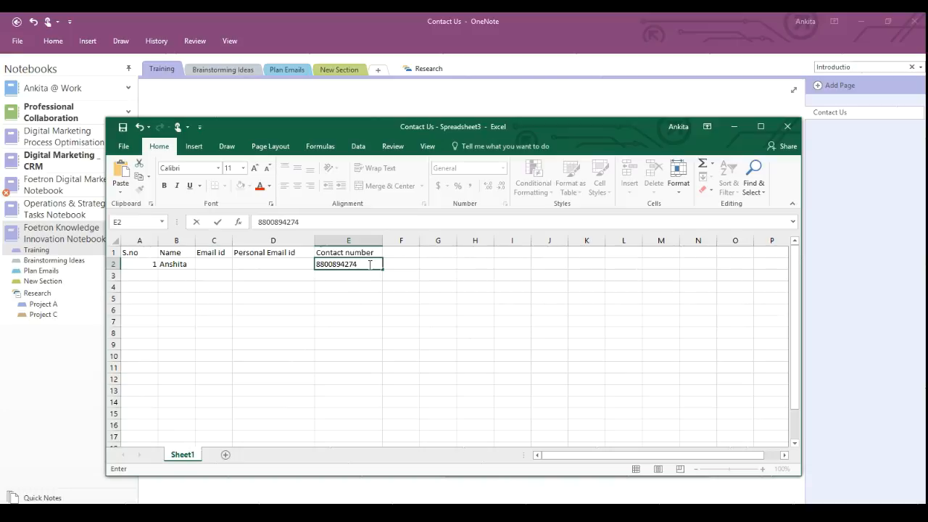
key(Return)
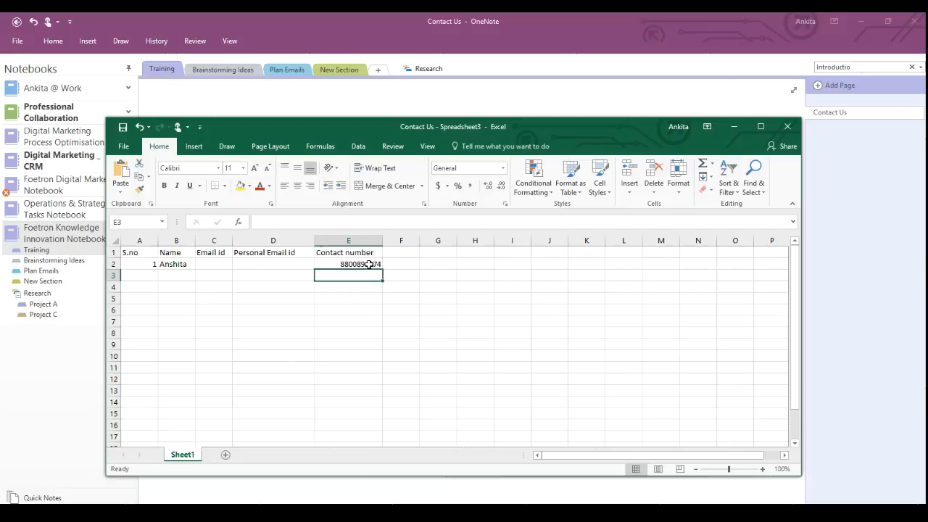
click(789, 128)
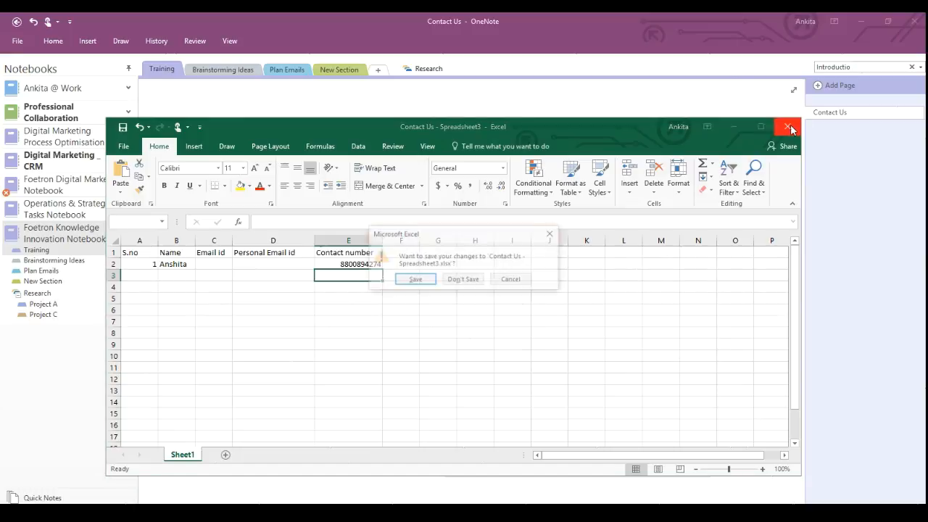
Save the spreadsheet, drag it up beside the links at the page top, and reopen it in Excel.
click(415, 280)
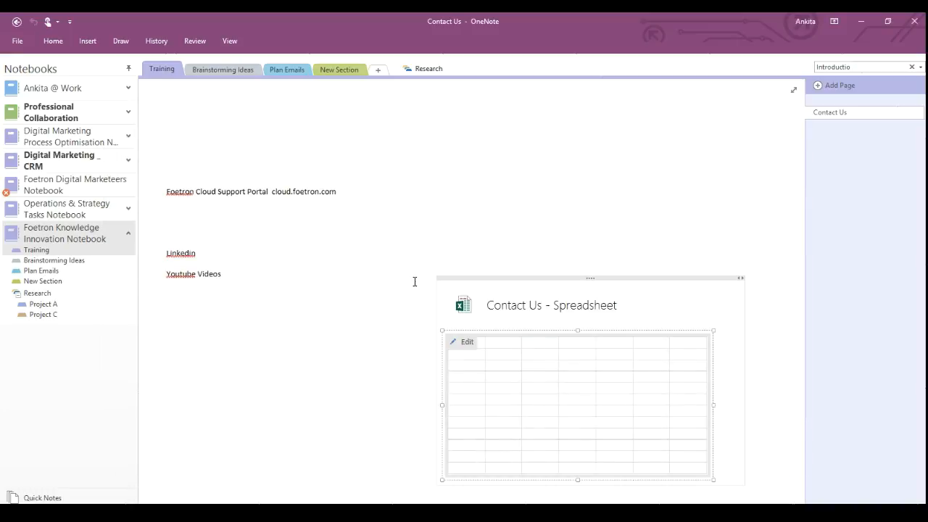
drag(593, 276, 557, 130)
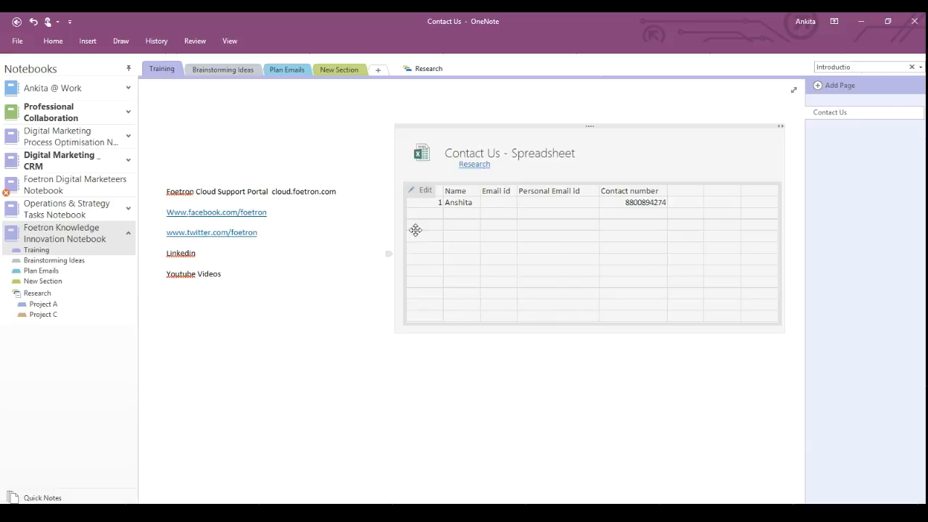
click(466, 369)
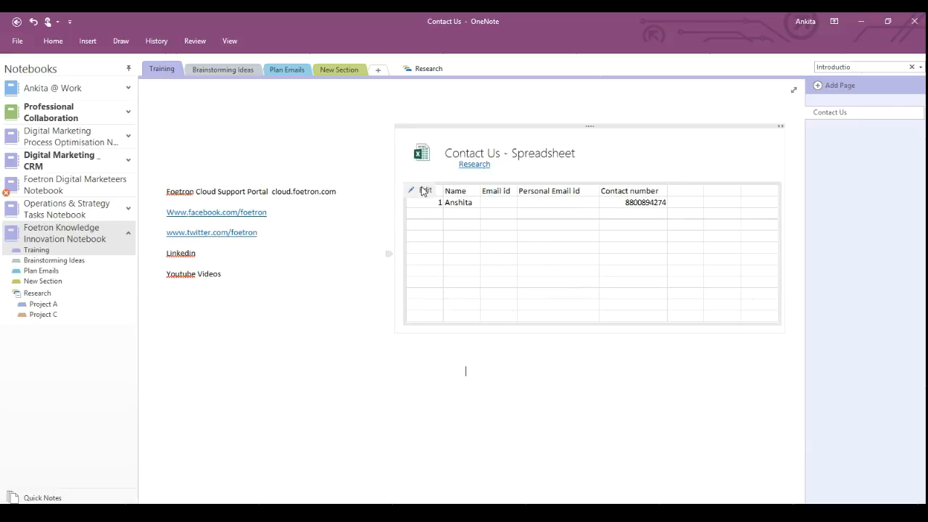
click(424, 192)
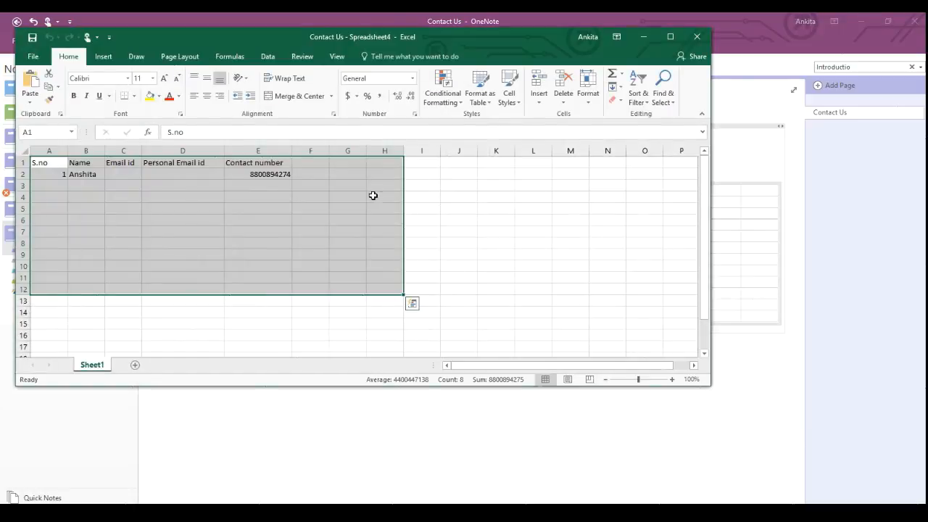
Change the last digit of the phone number in E2 to 0.
click(290, 175)
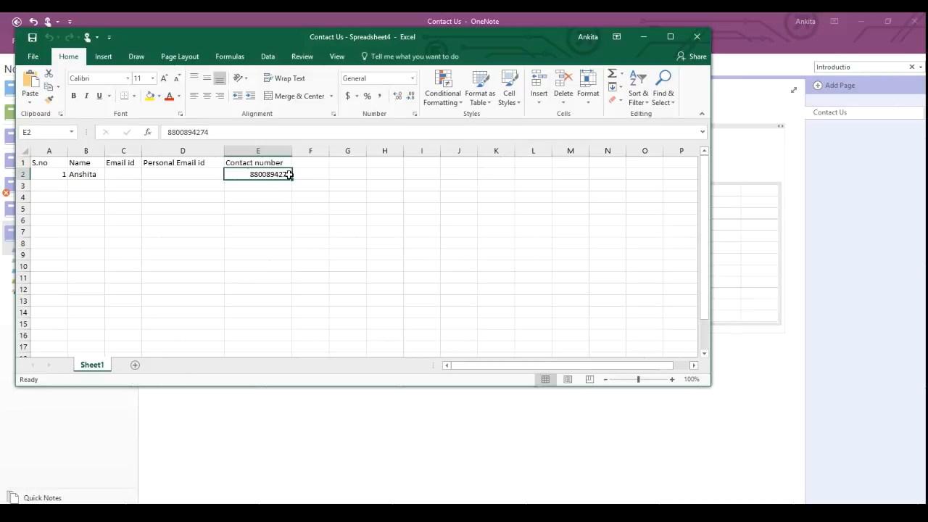
double_click(290, 174)
key(BackSpace)
text(0)
key(Return)
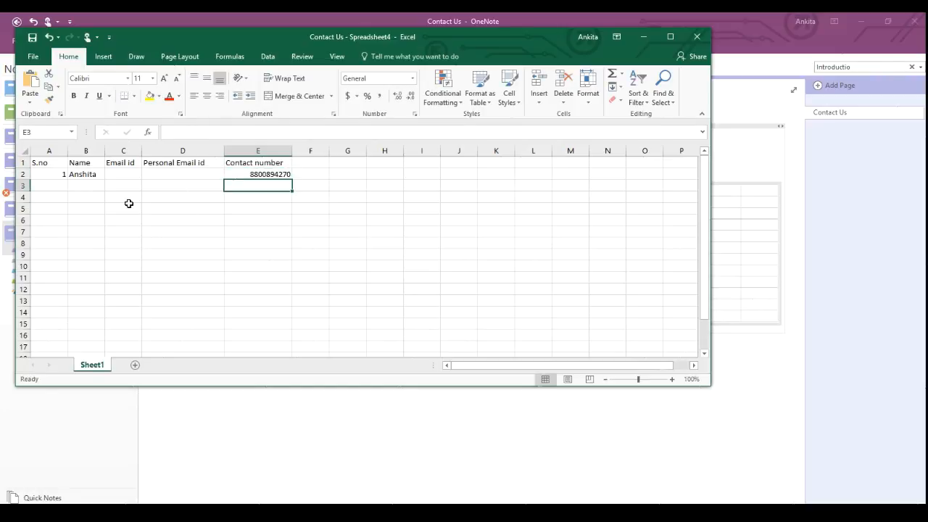
Add row 3 with serial number 2 and the second contact's name, then close Excel.
click(75, 185)
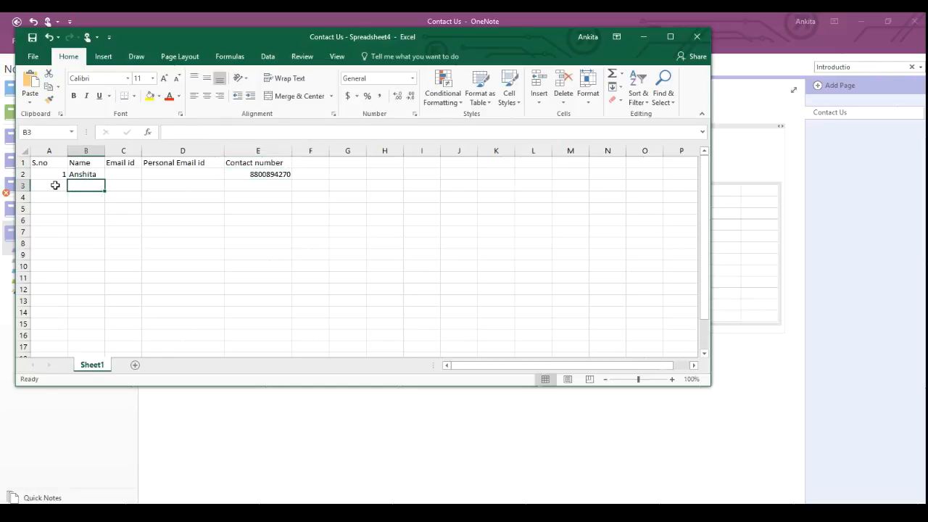
click(55, 185)
text(2)
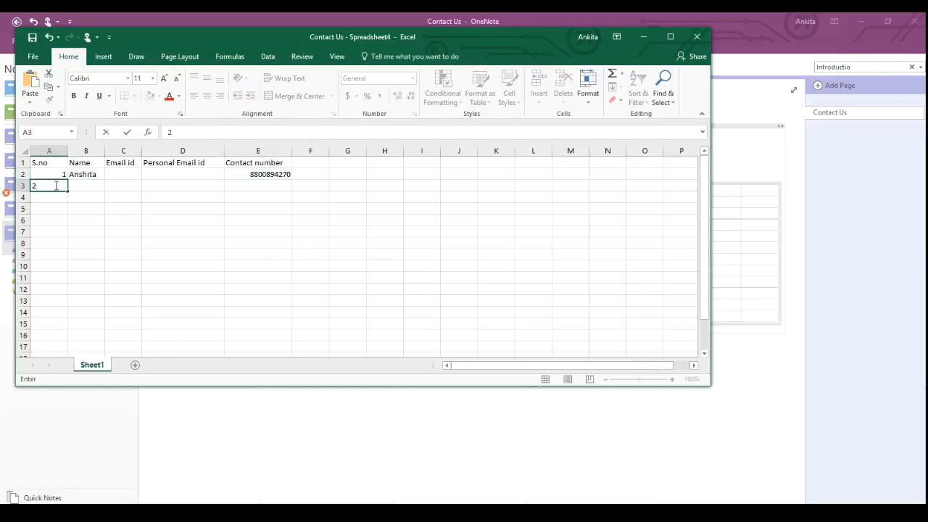
key(Tab)
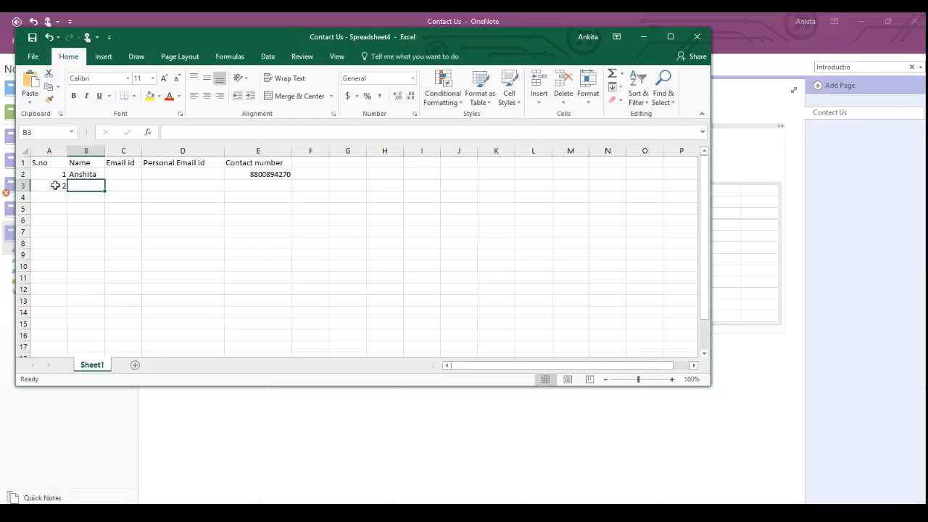
text(Su)
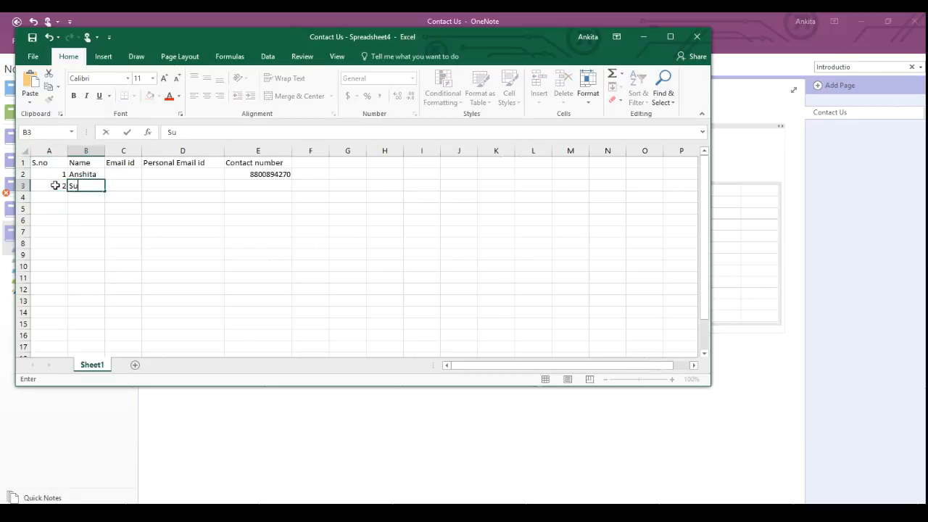
text(rya)
key(Tab)
key(Tab)
key(Tab)
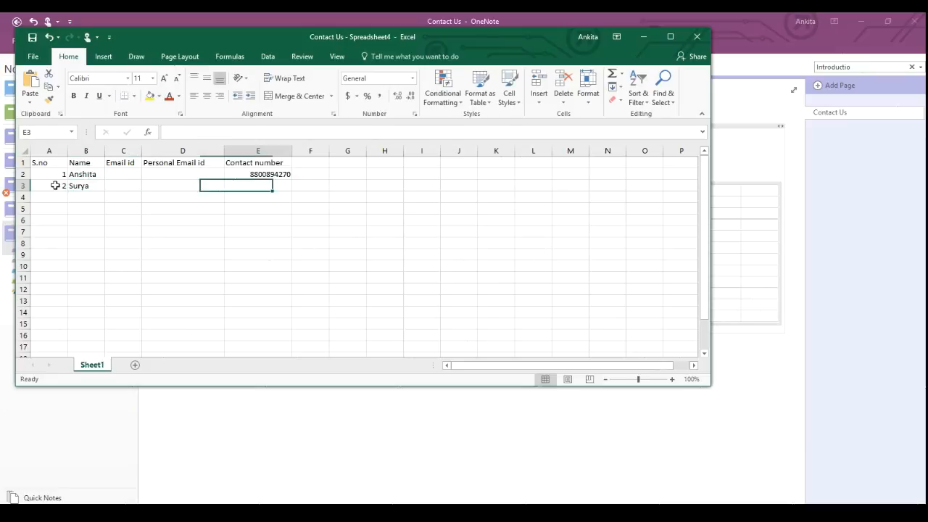
key(Left)
key(Left)
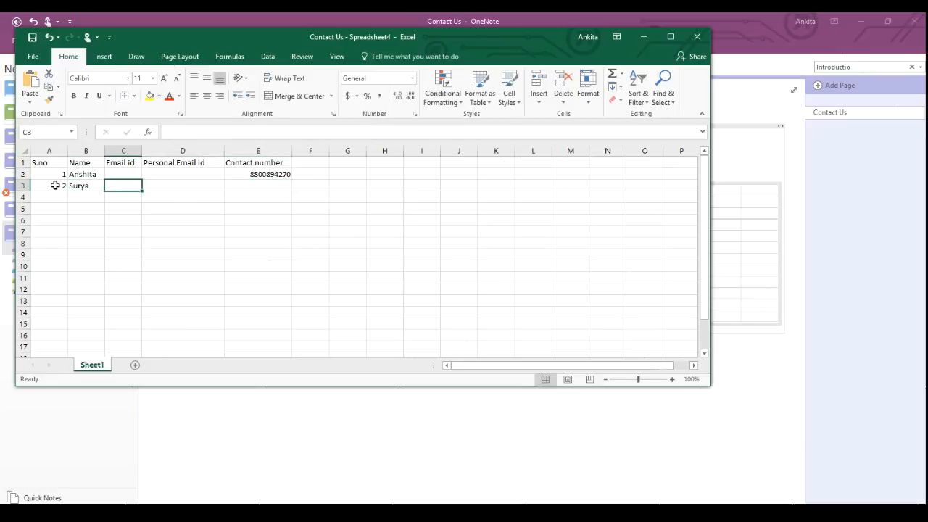
key(Right)
key(Right)
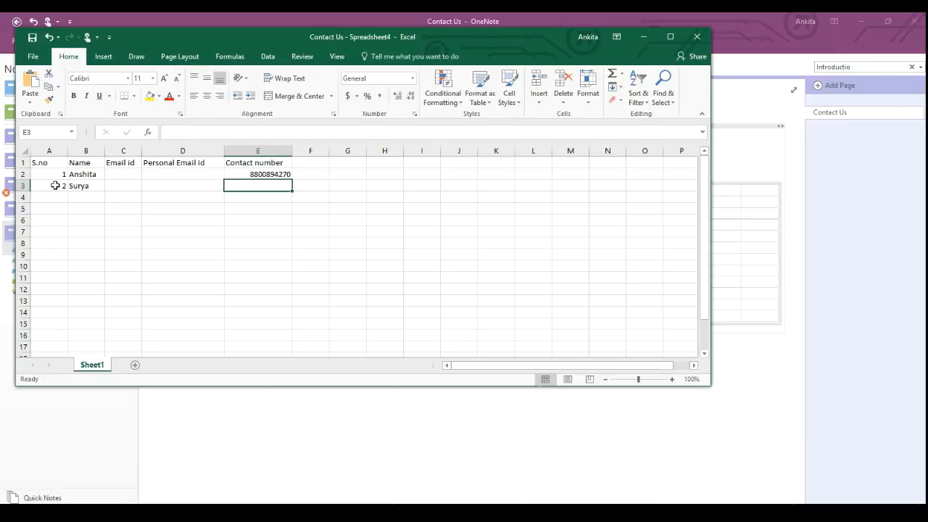
click(696, 38)
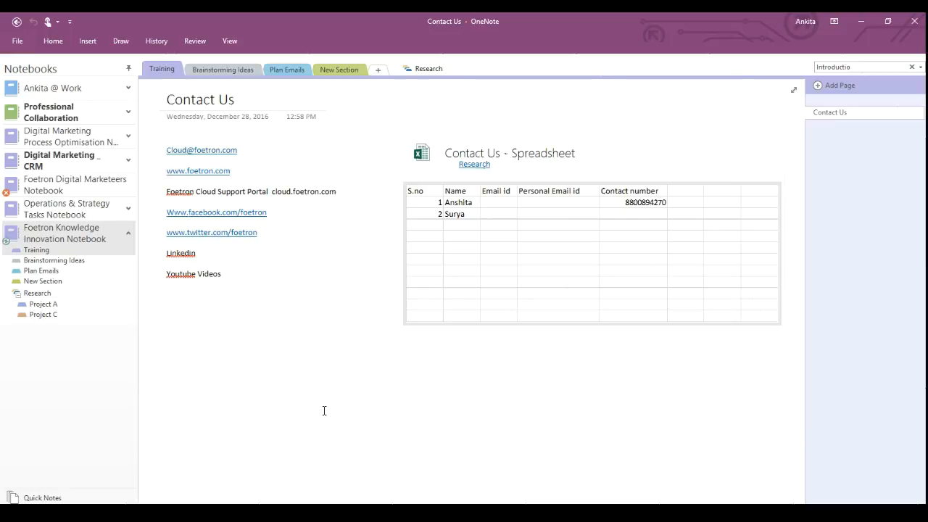
Show the Insert ribbon commands for the Contact Us page.
click(87, 42)
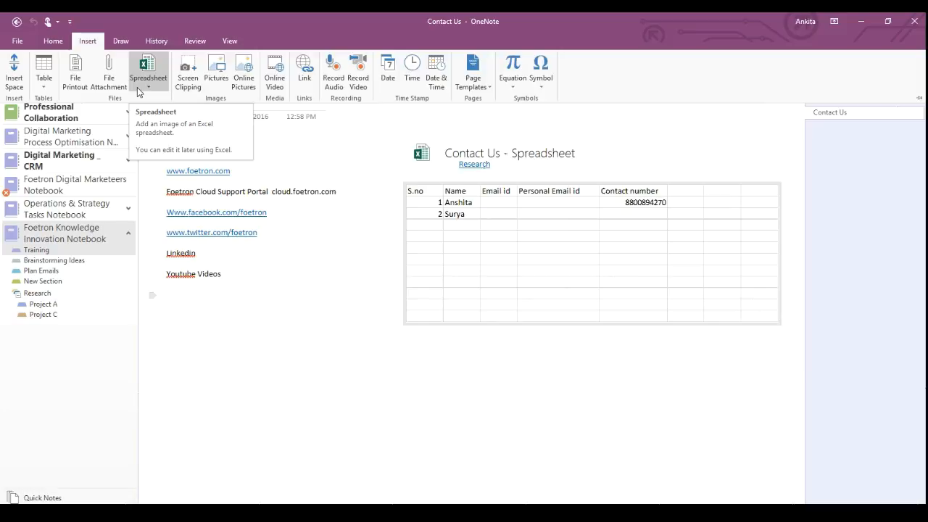
Capture a screen clipping of the Edge 'New to Office 365 in December' blog article.
click(192, 79)
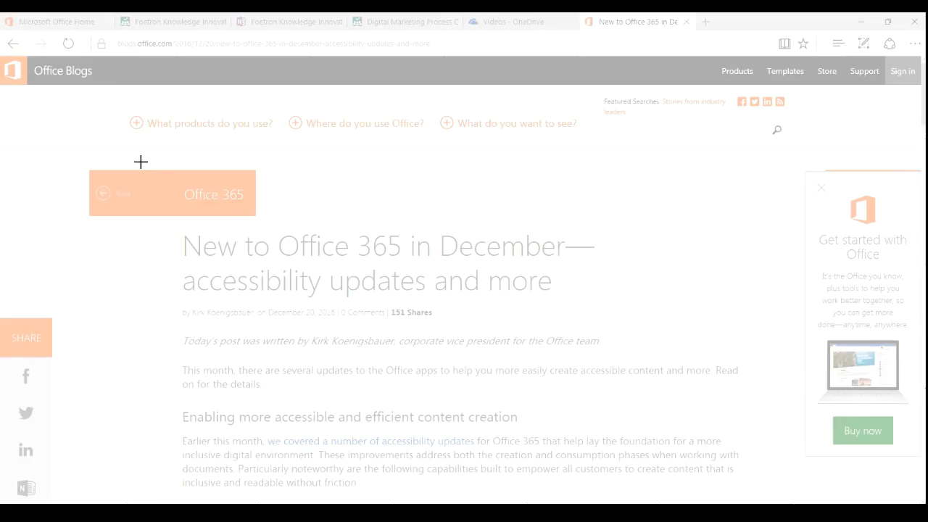
drag(71, 160, 762, 496)
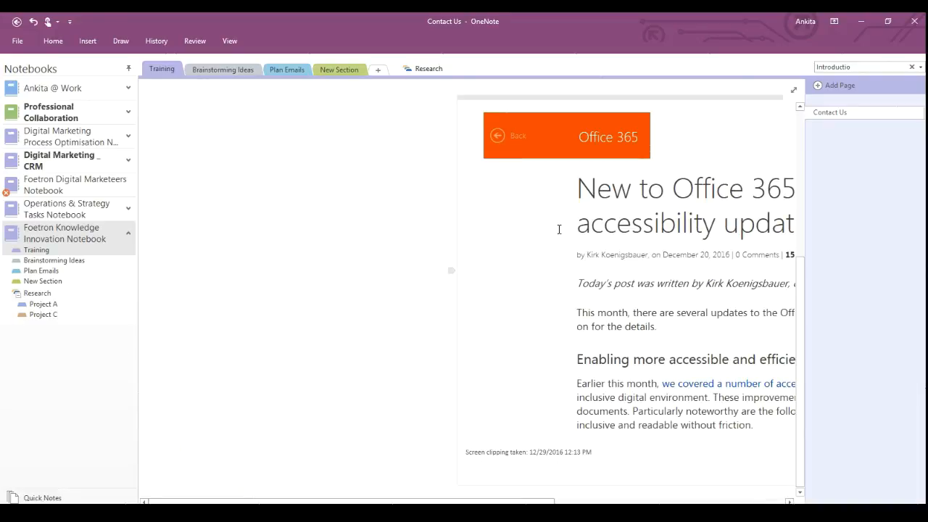
Drag the Office 365 blog clipping to the left side of the page and select the article image.
drag(577, 98, 271, 119)
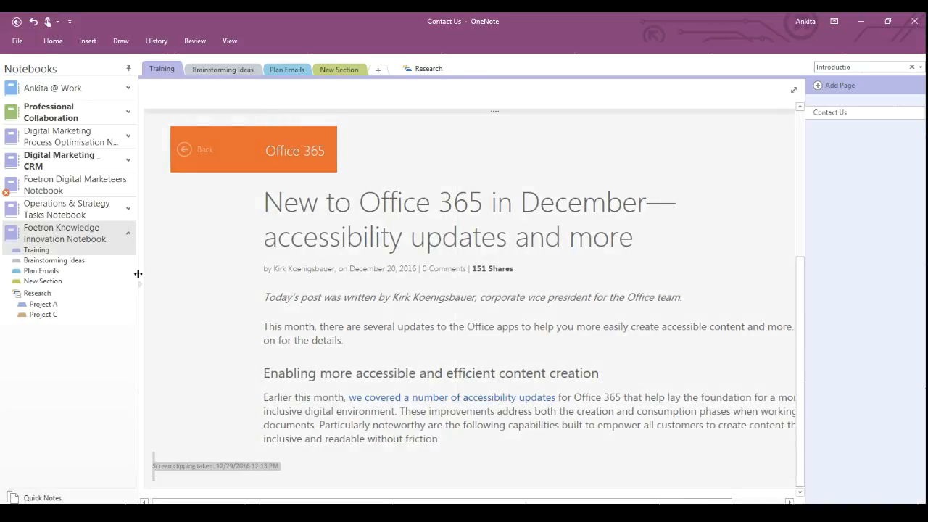
click(281, 483)
drag(154, 456, 311, 463)
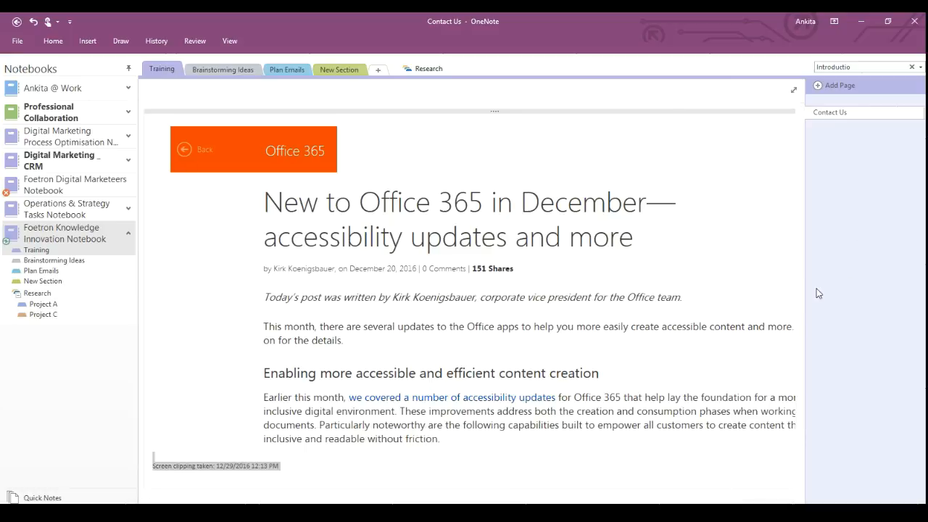
drag(802, 295, 822, 402)
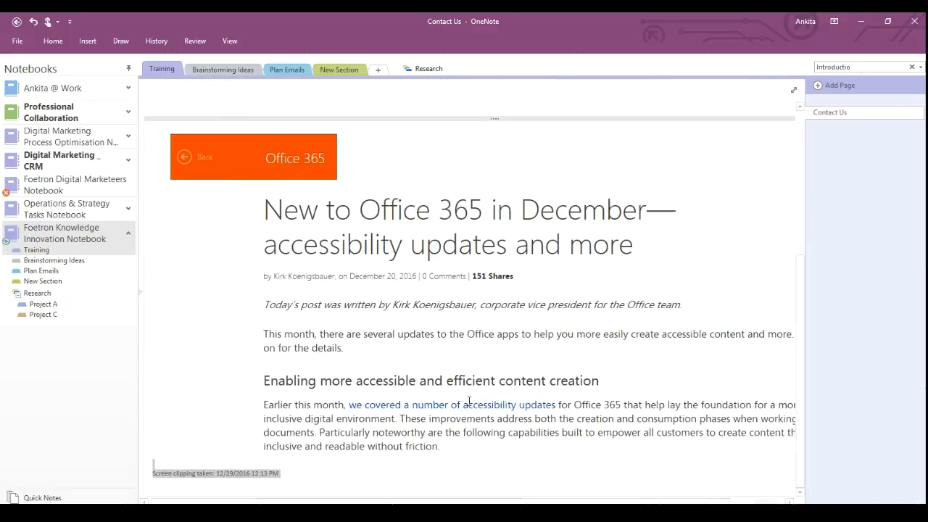
click(418, 105)
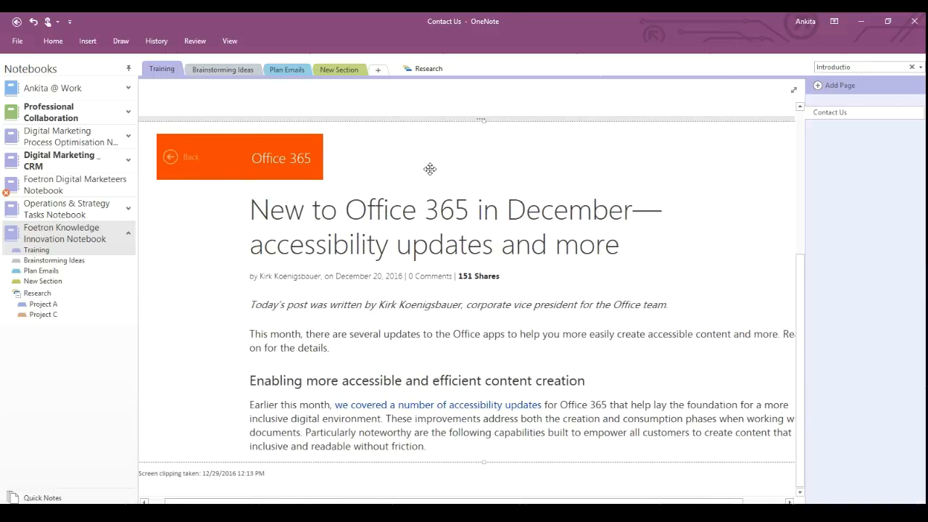
mouse_move(435, 16)
click(390, 38)
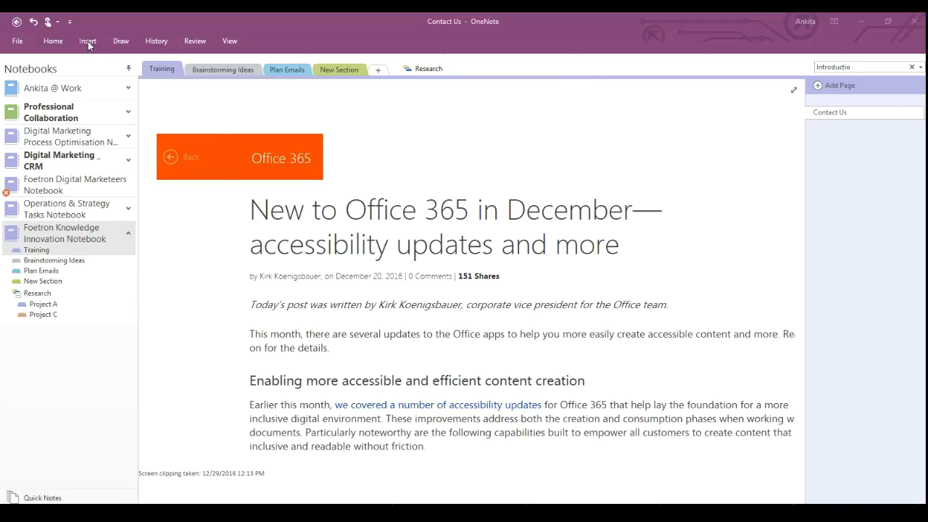
click(87, 41)
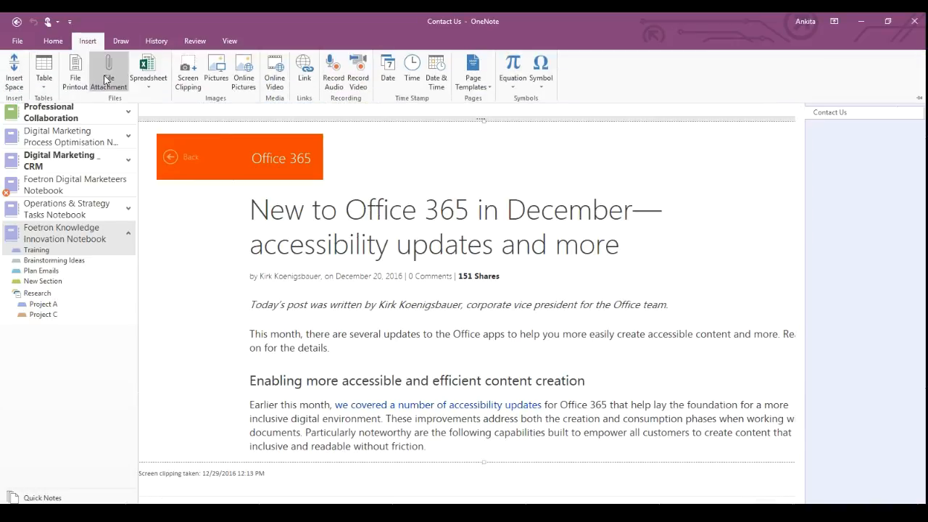
Glance at the Table insertion choices, dismiss them, and bring up the Draw tools.
click(38, 82)
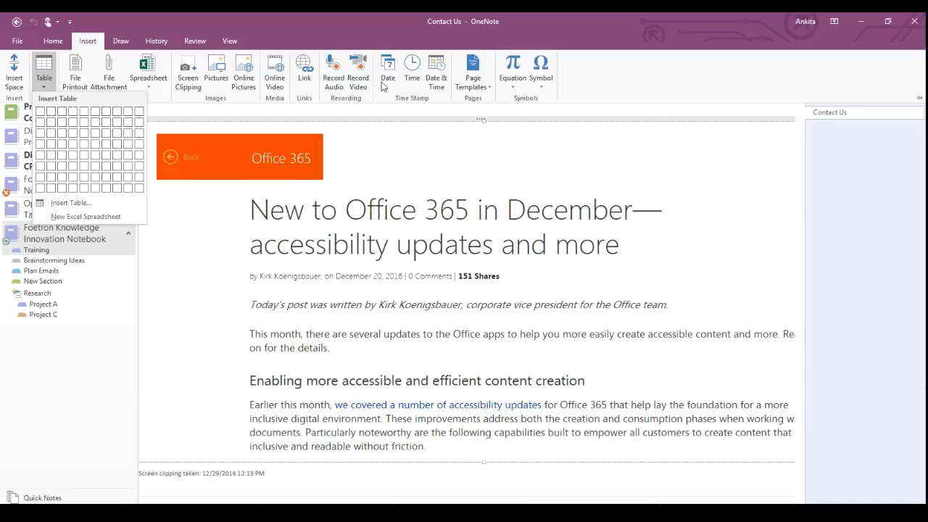
click(482, 90)
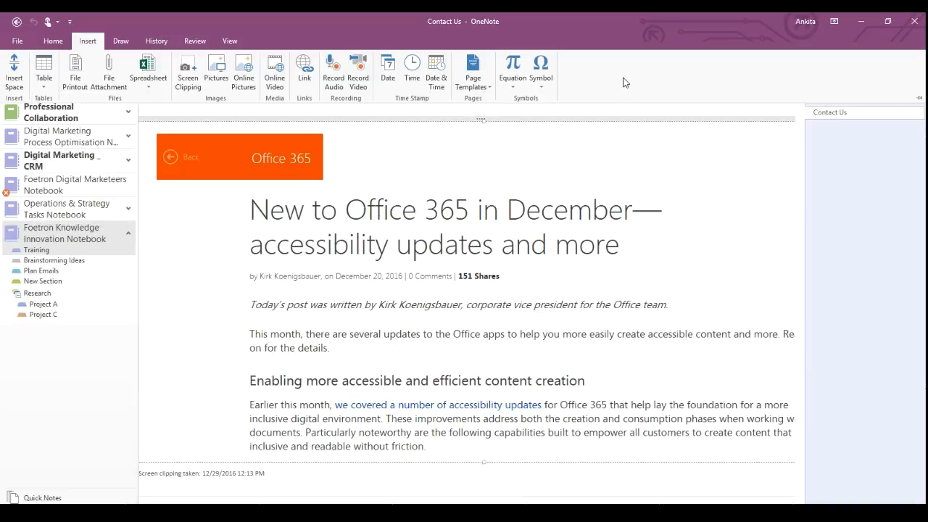
click(118, 41)
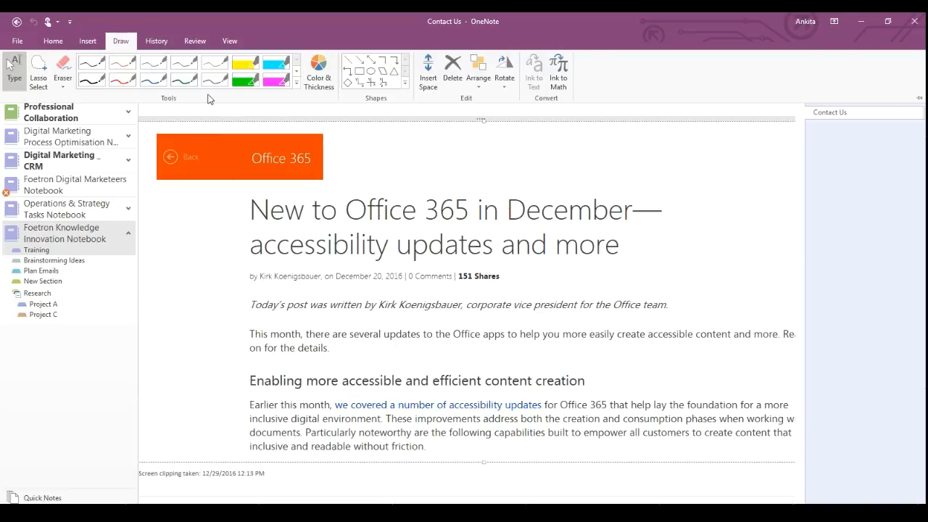
Highlight the 'Today's post' byline sentence and 'Office 365' in the title in yellow.
click(245, 64)
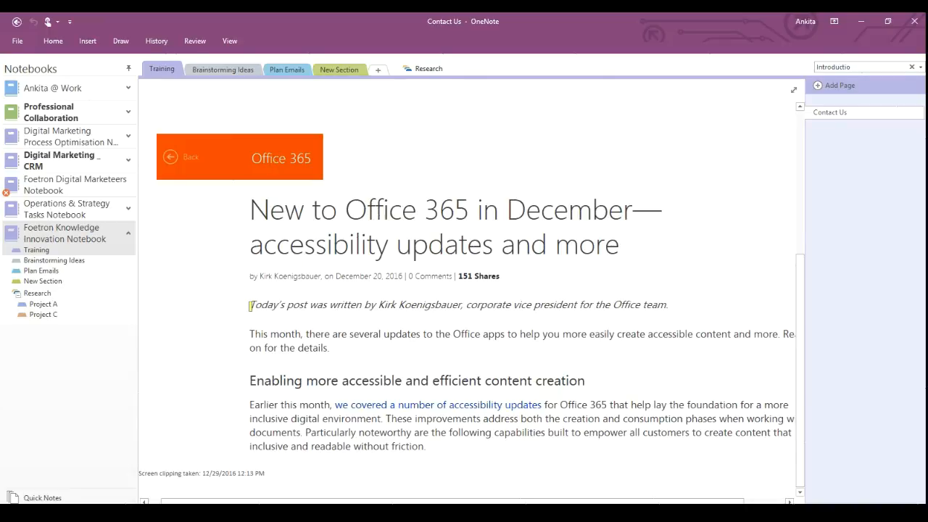
drag(249, 306, 668, 303)
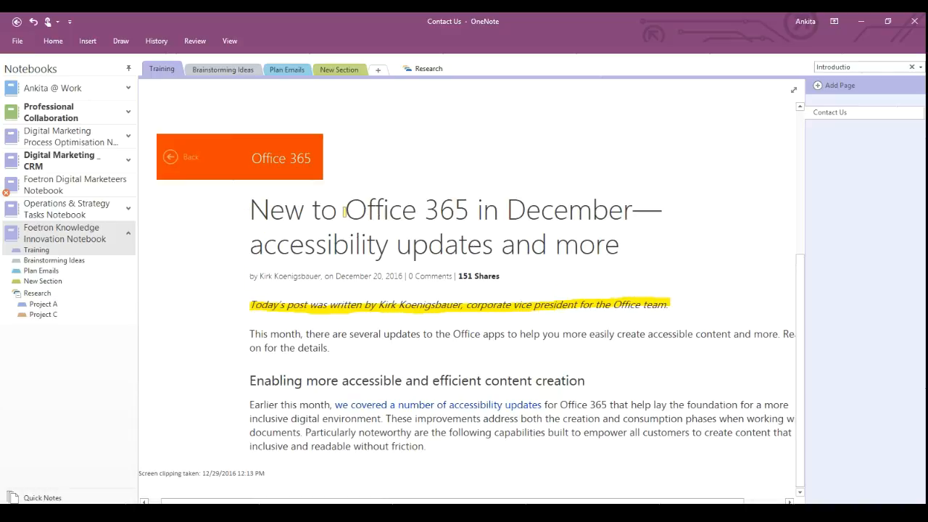
drag(344, 212, 468, 216)
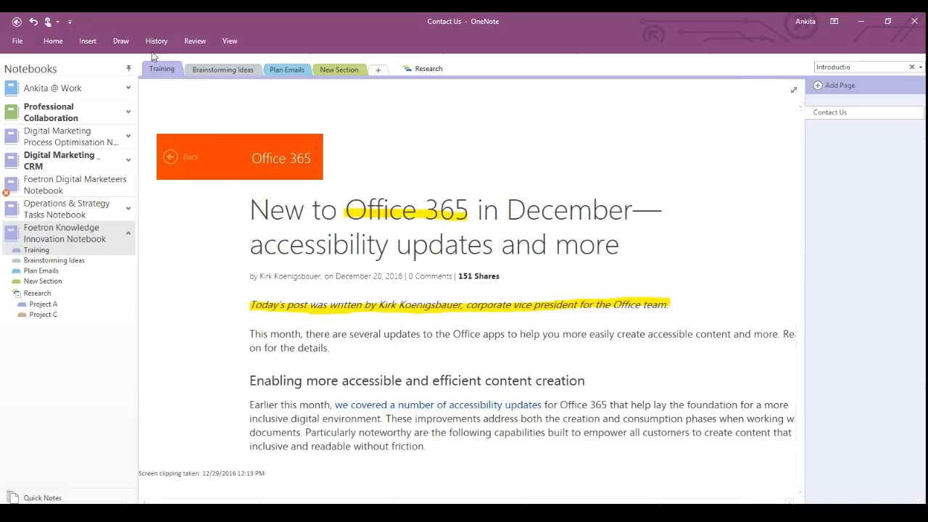
Switch to the thickest light-pink highlighter and highlight 'December' in the title.
click(118, 41)
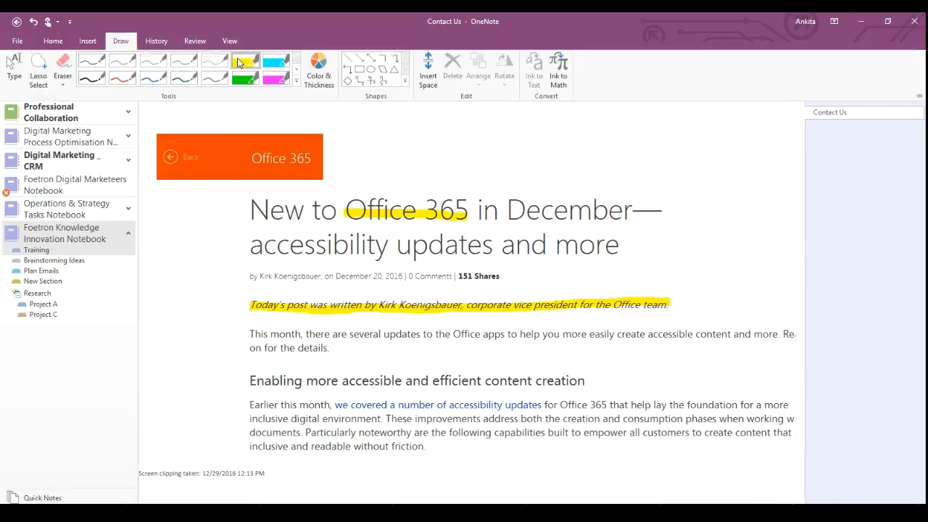
click(318, 81)
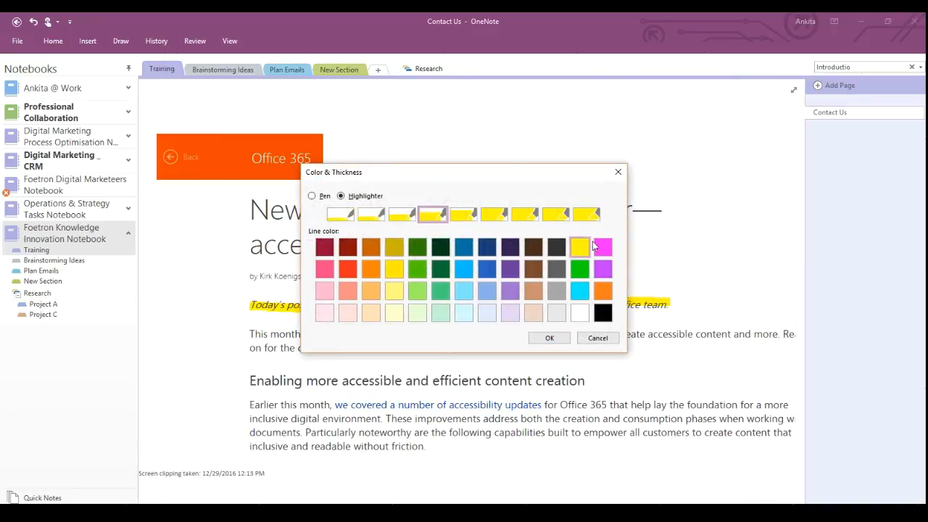
click(587, 217)
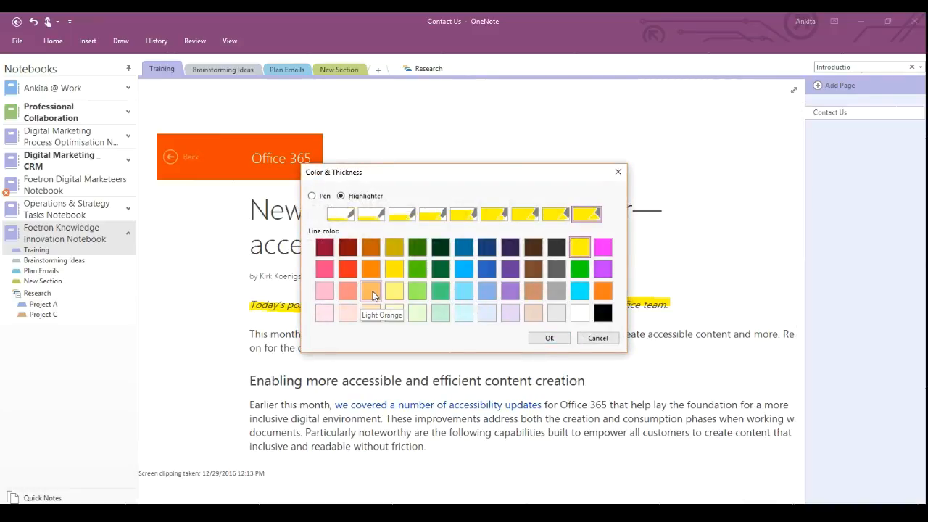
click(325, 290)
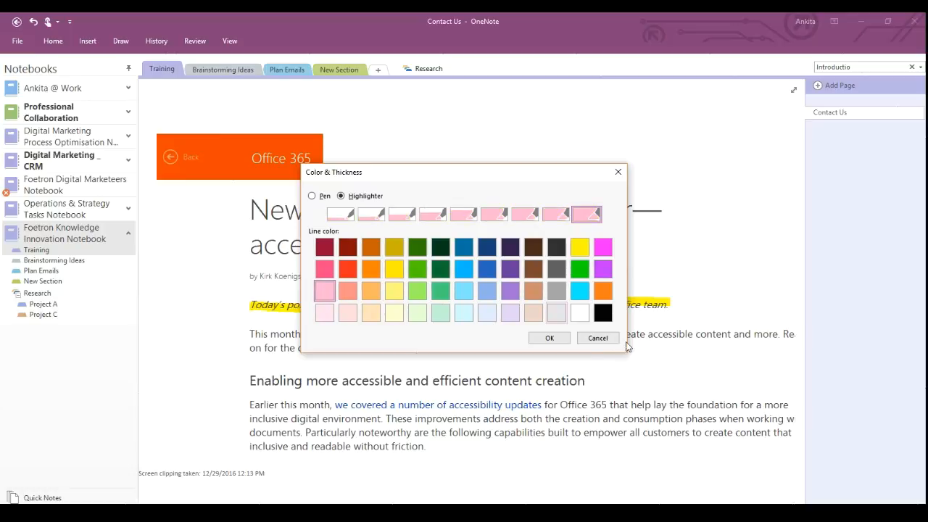
click(551, 339)
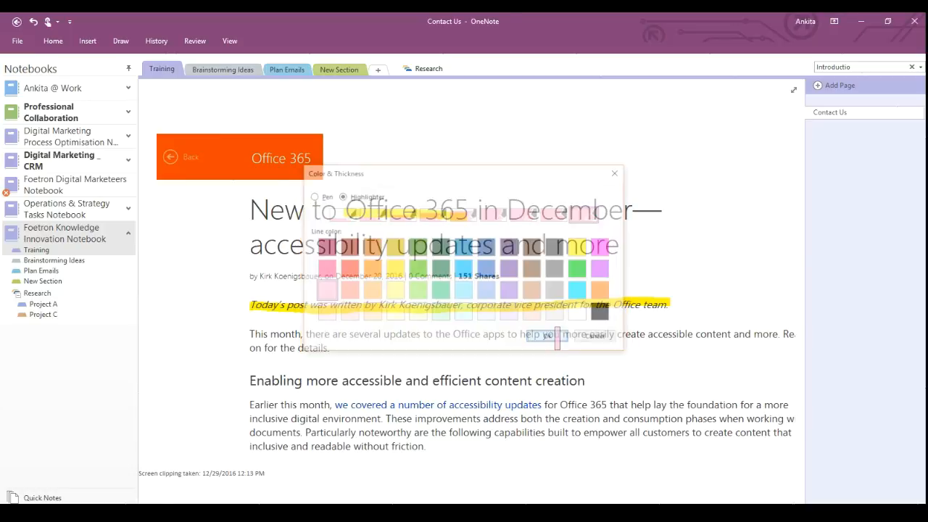
drag(509, 210, 629, 210)
drag(522, 209, 506, 210)
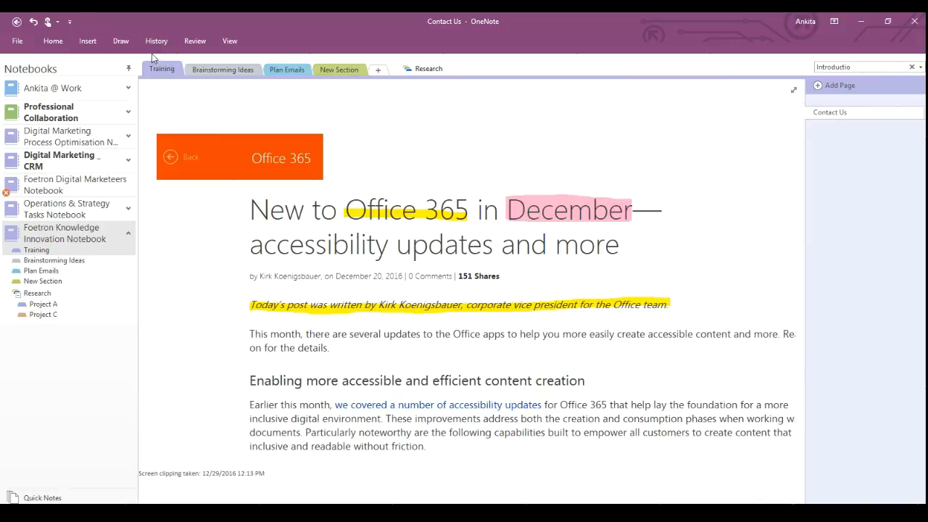
Show the Contact Us page's two earlier versions dated 12/28/2016 and select one.
click(53, 41)
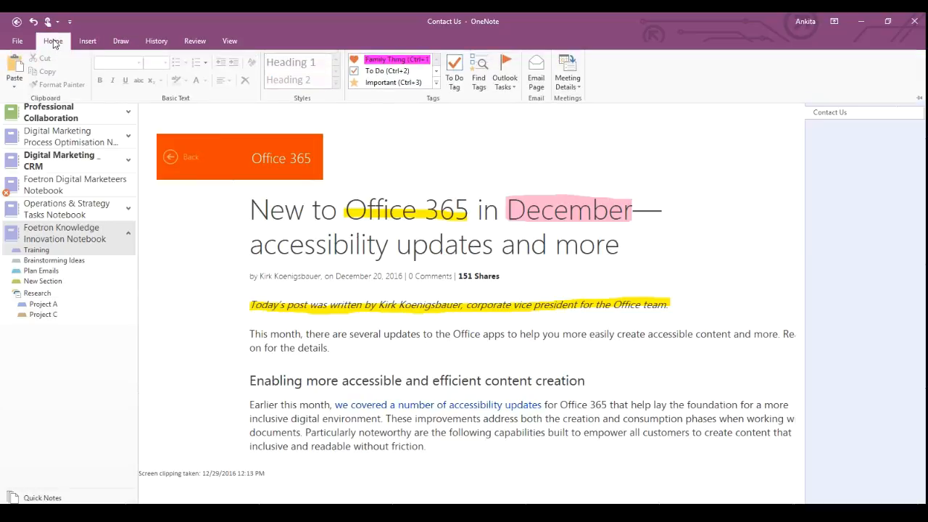
click(88, 41)
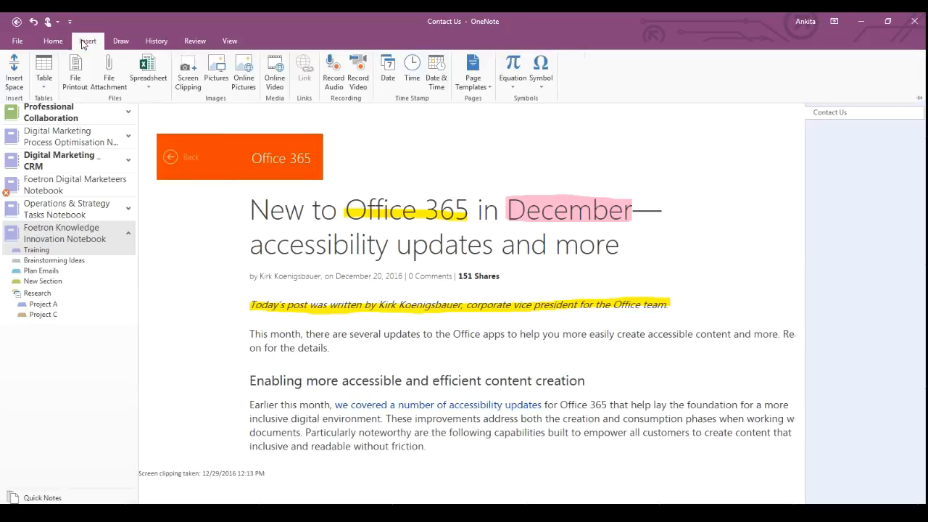
click(121, 41)
click(155, 41)
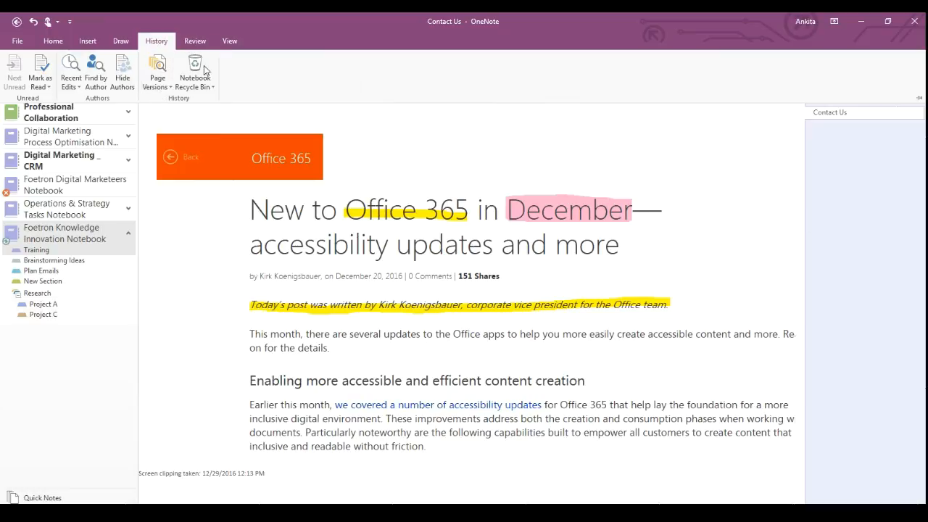
click(158, 83)
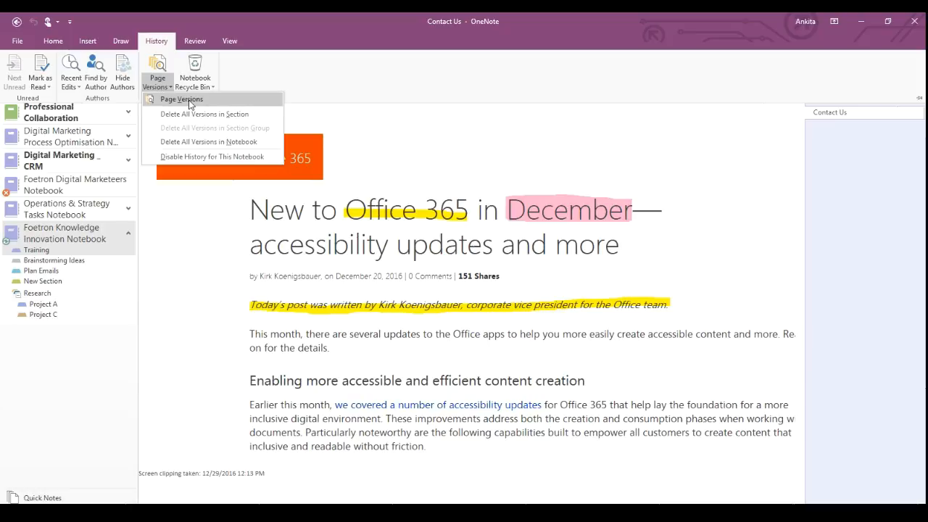
click(181, 99)
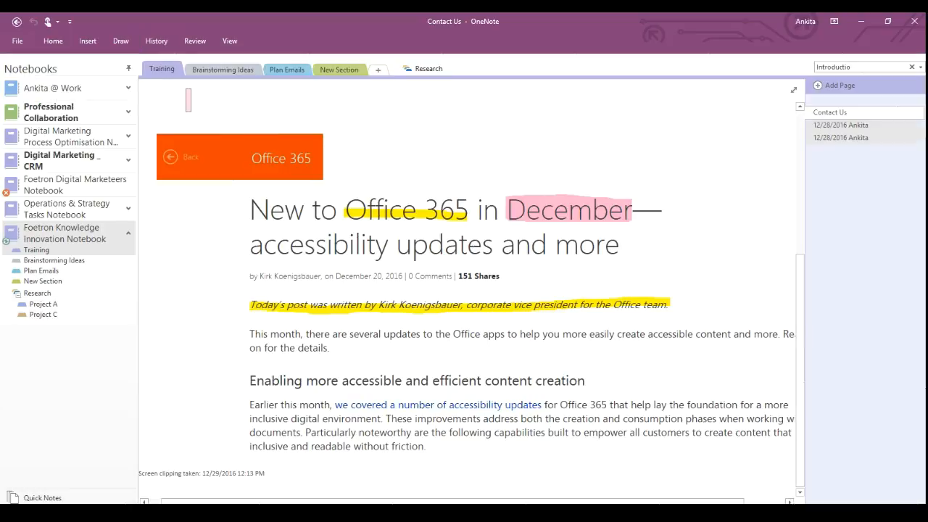
click(864, 141)
drag(802, 408, 814, 213)
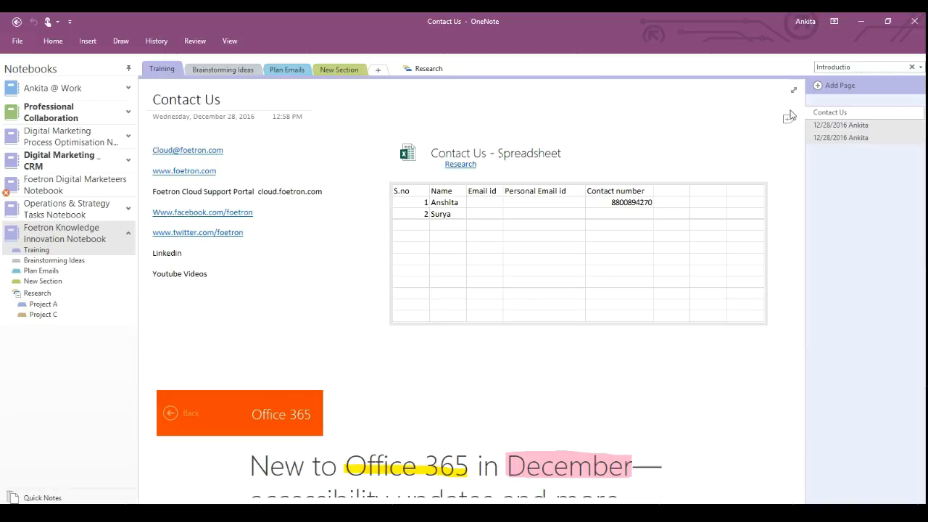
Hide the earlier Contact Us page versions from the page list.
click(155, 41)
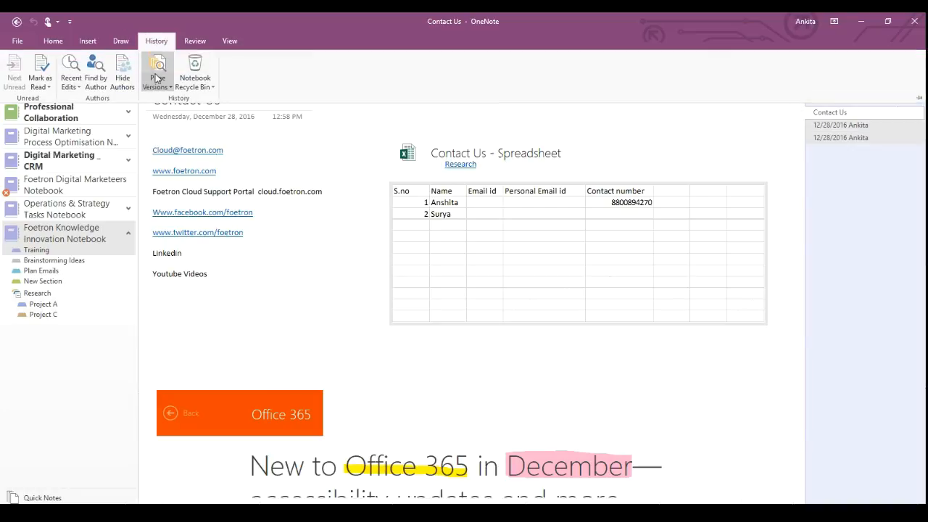
click(158, 83)
click(182, 99)
Review the notebook's changes by author, toggling one author's pages, then close the results.
click(156, 41)
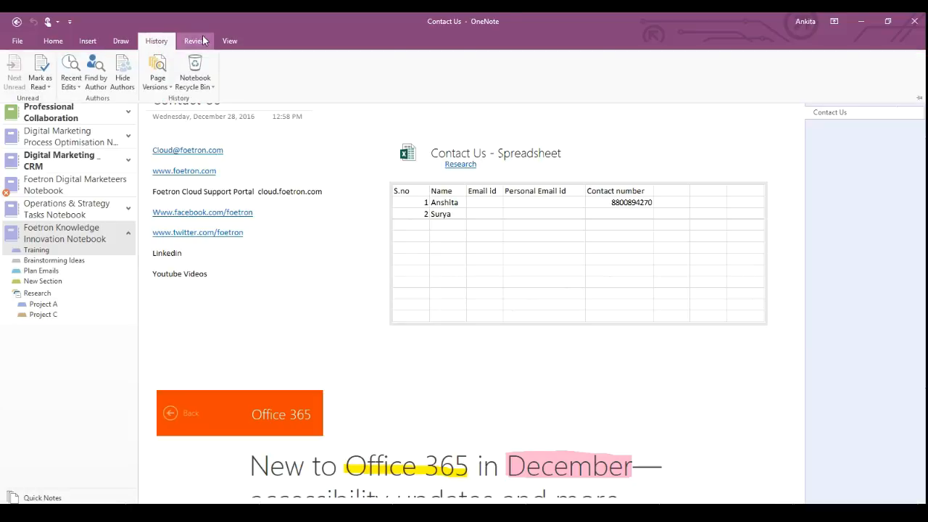
click(95, 76)
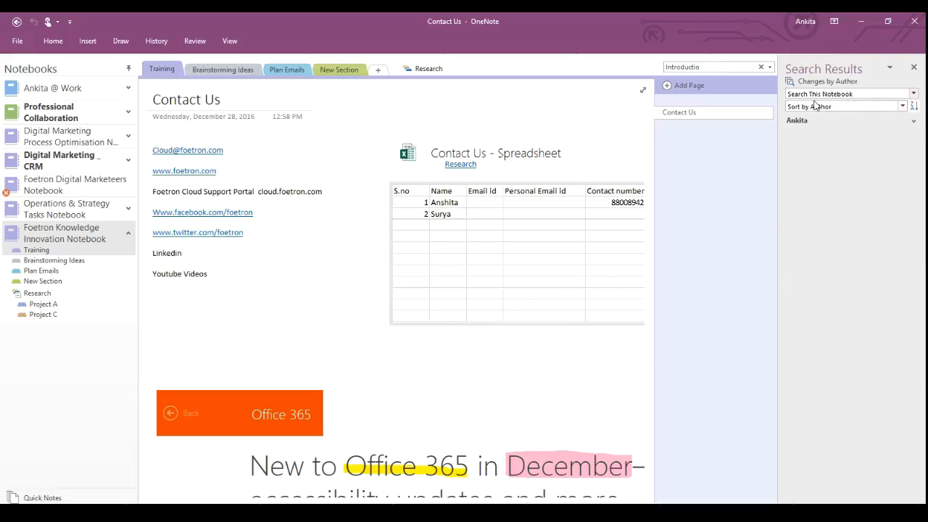
click(913, 123)
click(913, 124)
click(913, 124)
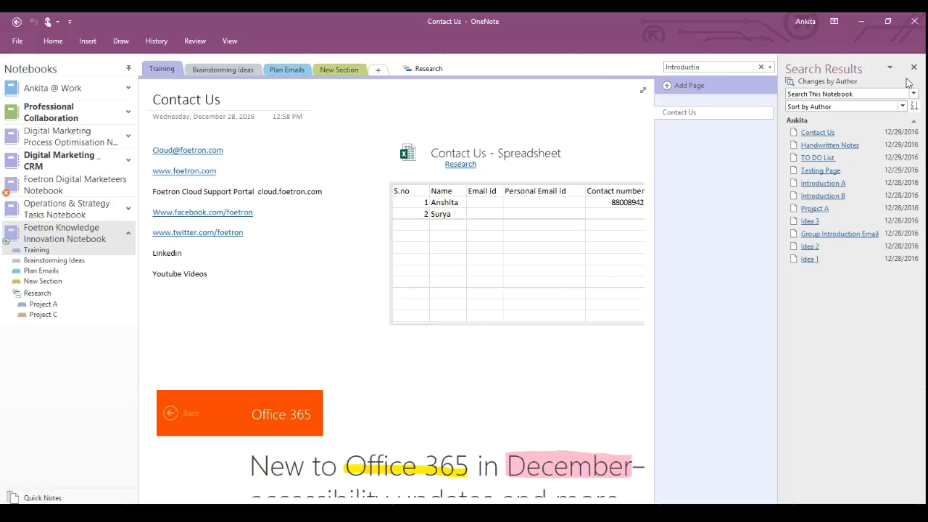
click(914, 125)
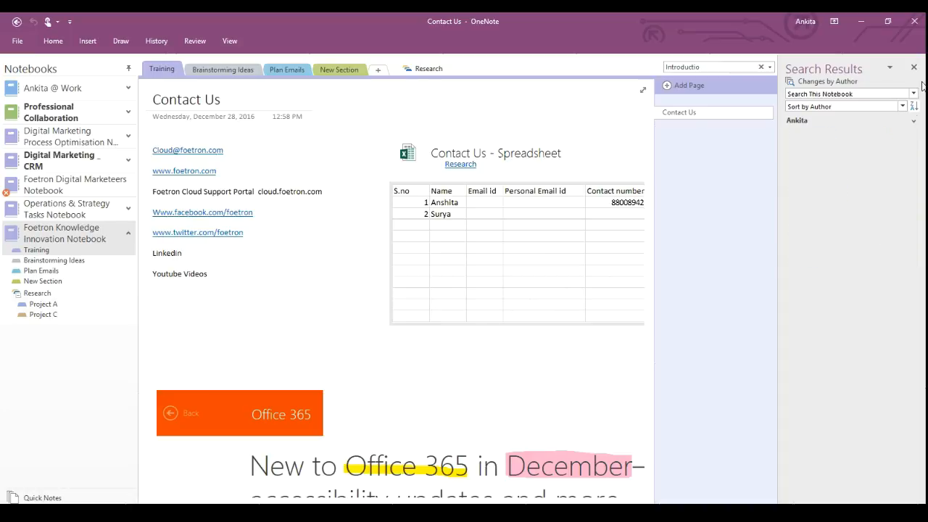
click(914, 67)
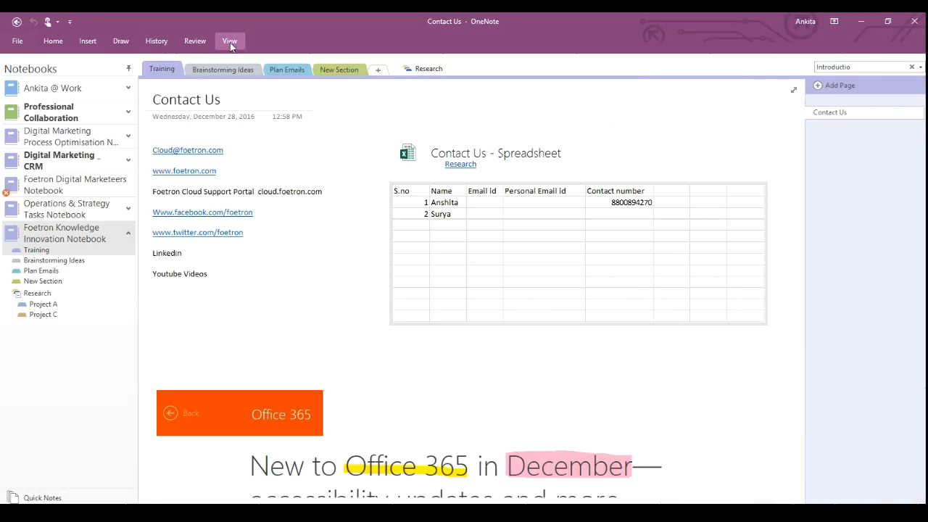
Open the Digital Marketing _ CRM notebook at its Foetron Introduction page.
click(66, 161)
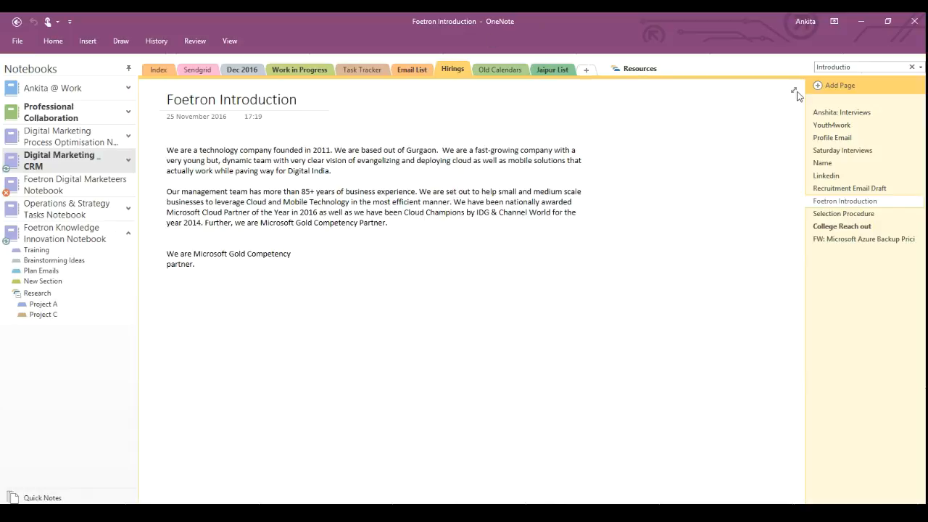
click(157, 40)
click(156, 86)
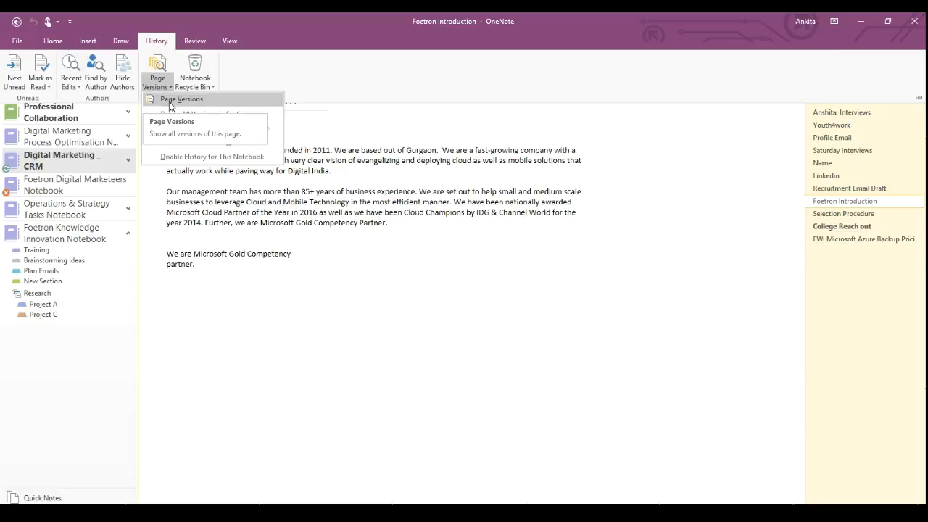
List changes by author, showing one author's five pages and Guest's eight, then close them.
click(95, 78)
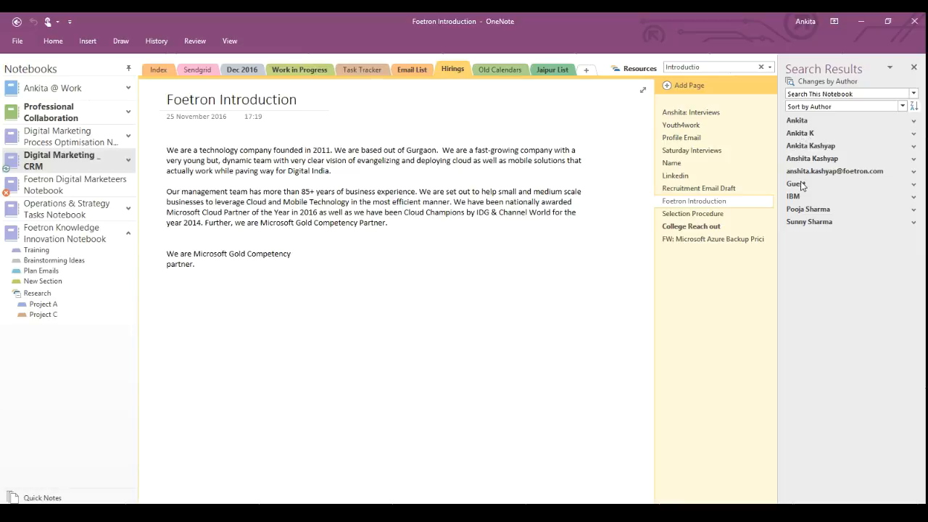
click(824, 147)
click(823, 147)
click(824, 147)
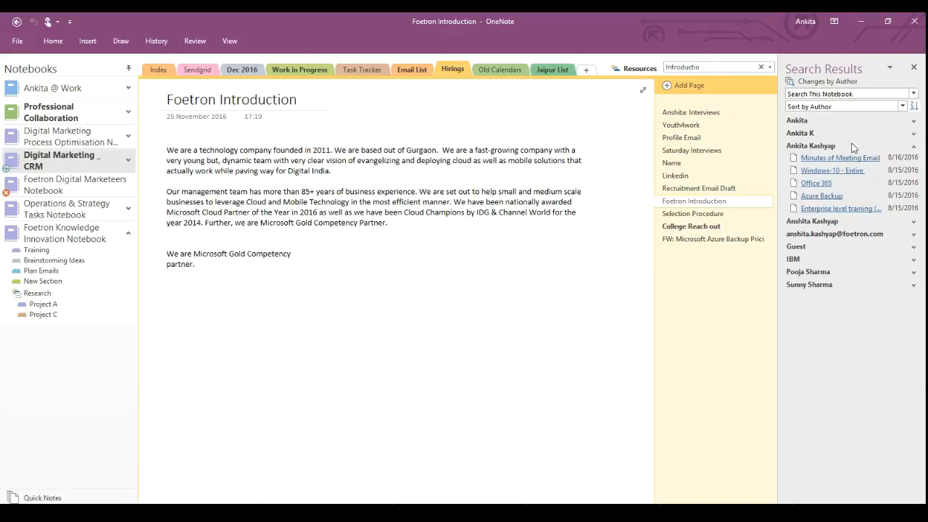
click(796, 247)
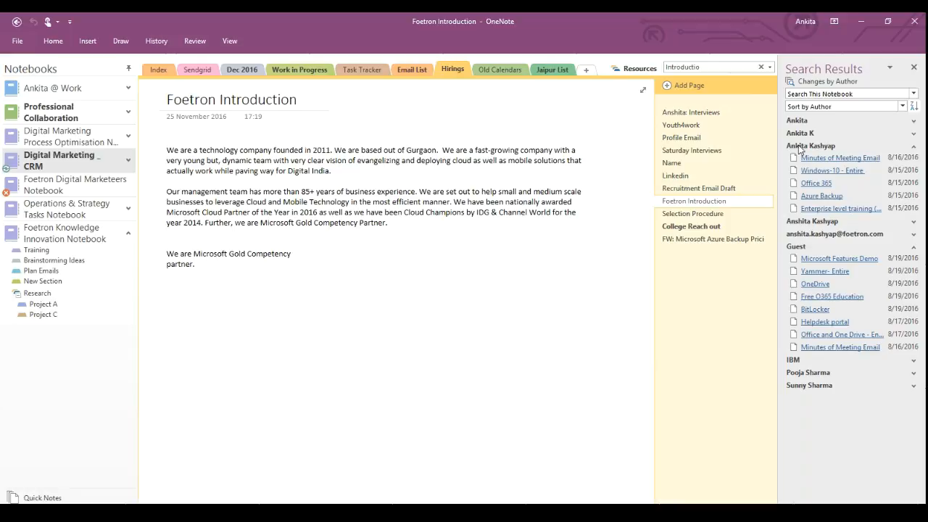
click(913, 68)
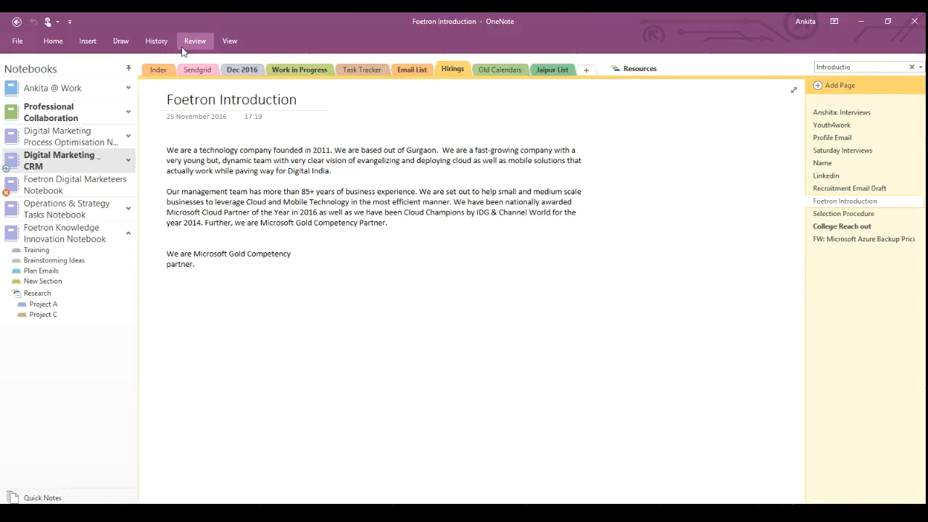
Expand Digital Marketing _ CRM, visit College Reach out, then open Work in Progress's Handwritten notes page.
click(131, 161)
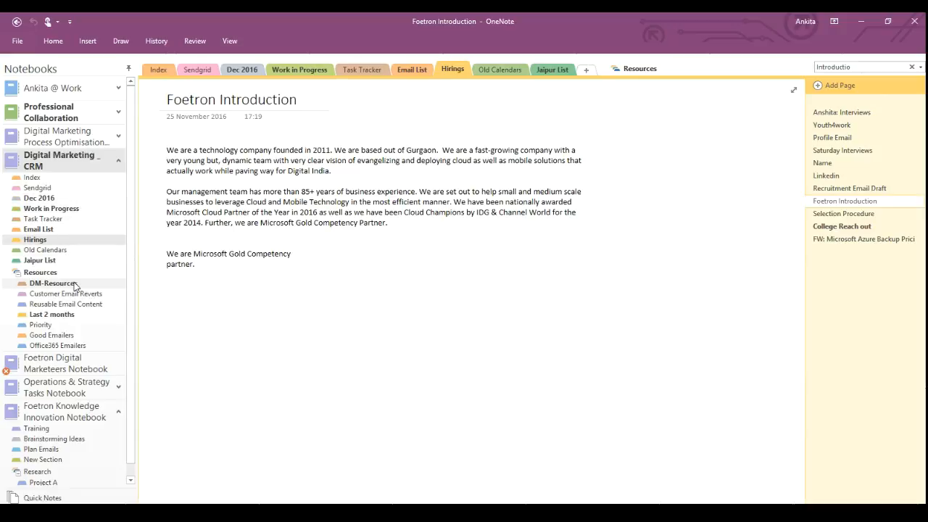
click(864, 228)
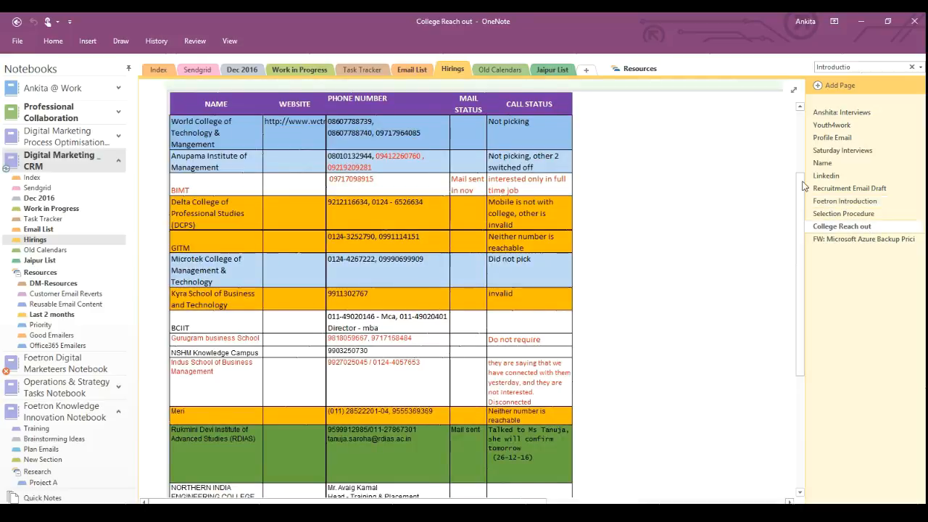
drag(799, 205, 823, 159)
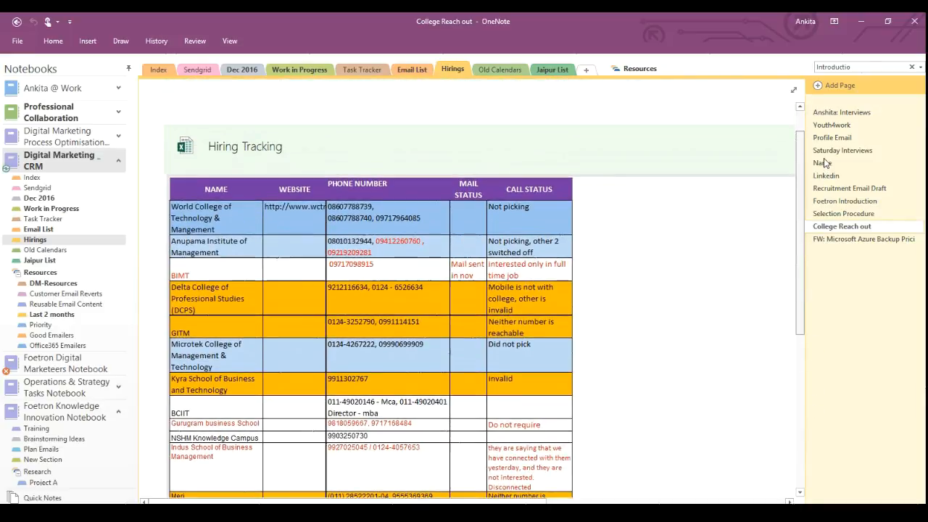
click(48, 209)
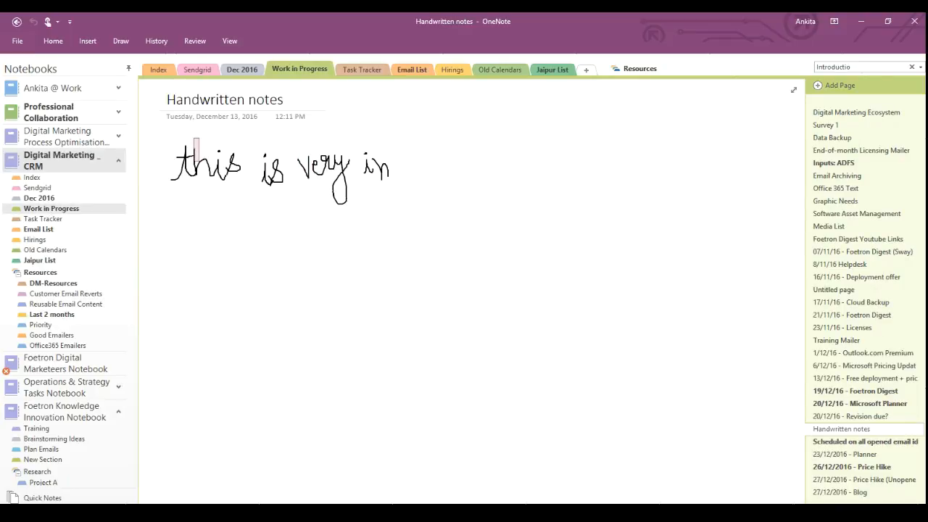
Switch from ink back to typing and open the 26/12/2016 - Price Hike page.
click(120, 41)
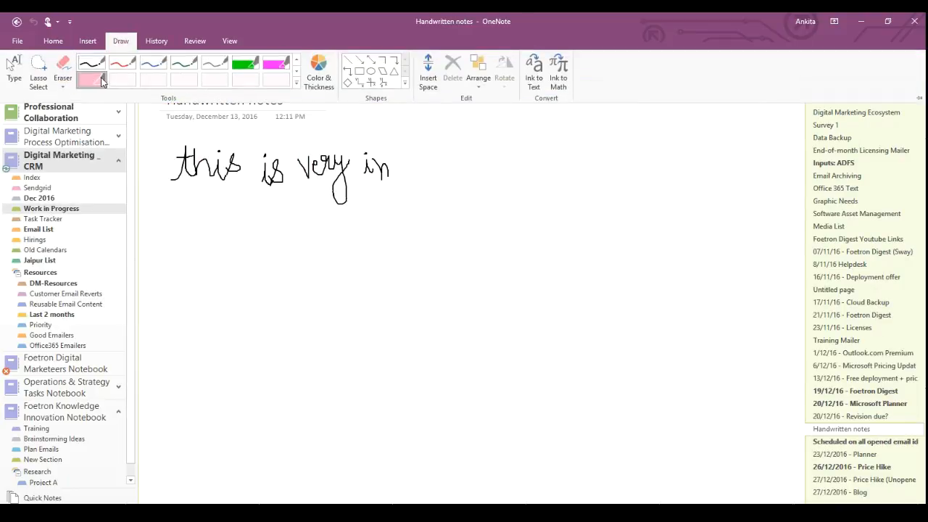
click(13, 78)
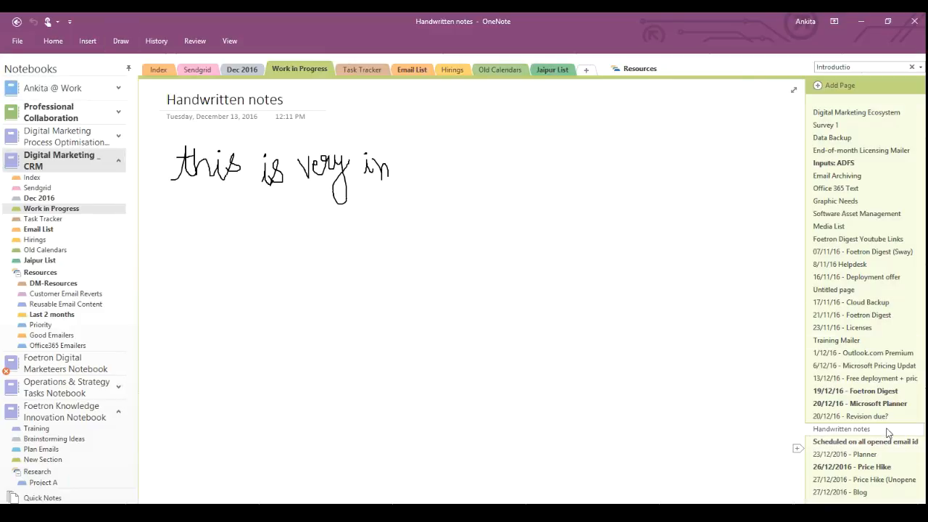
click(877, 469)
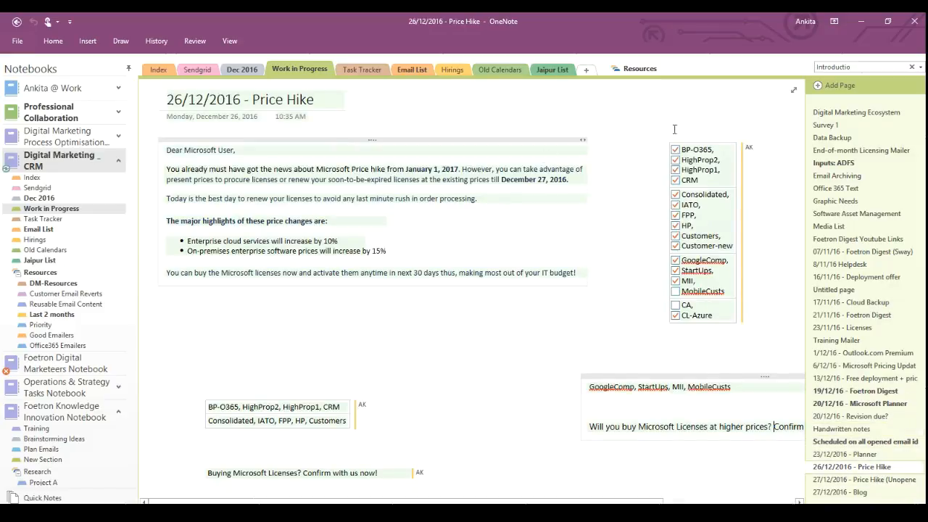
Check who last edited the Price Hike page via its AK initials.
mouse_move(751, 151)
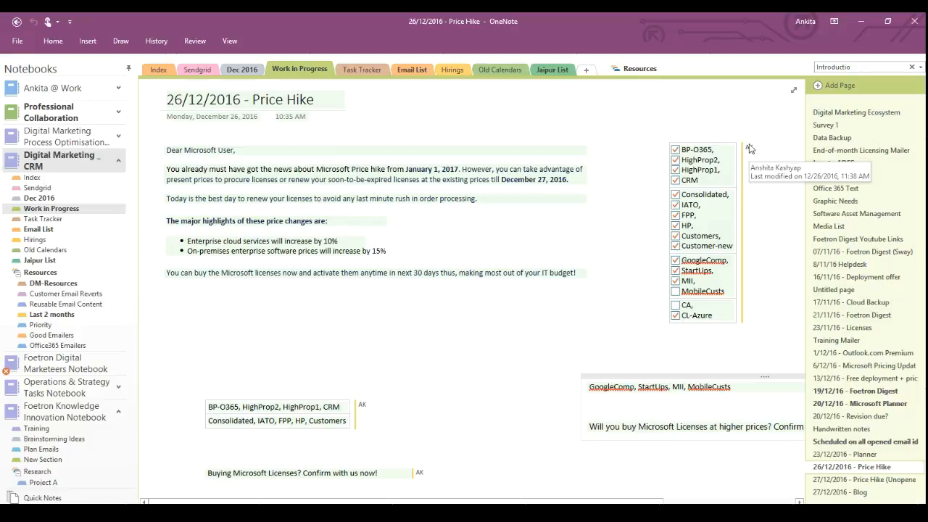
mouse_move(363, 407)
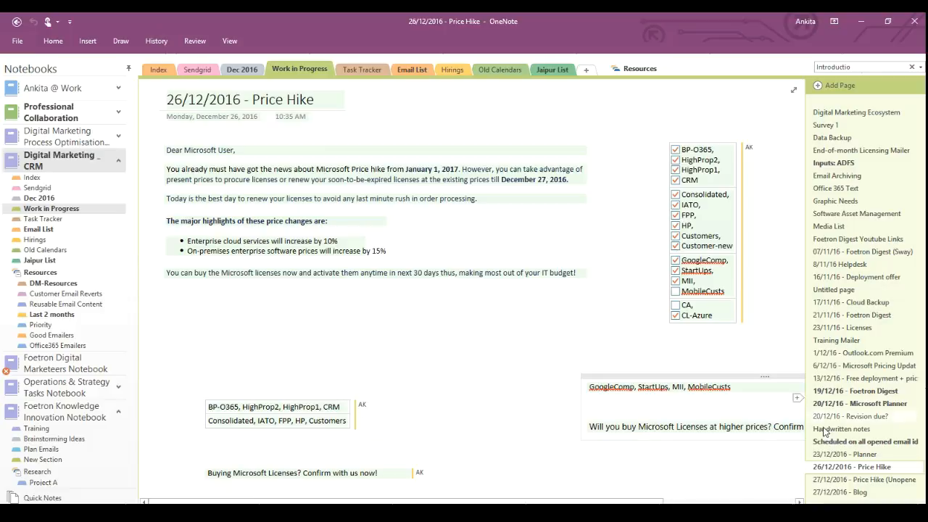
click(154, 42)
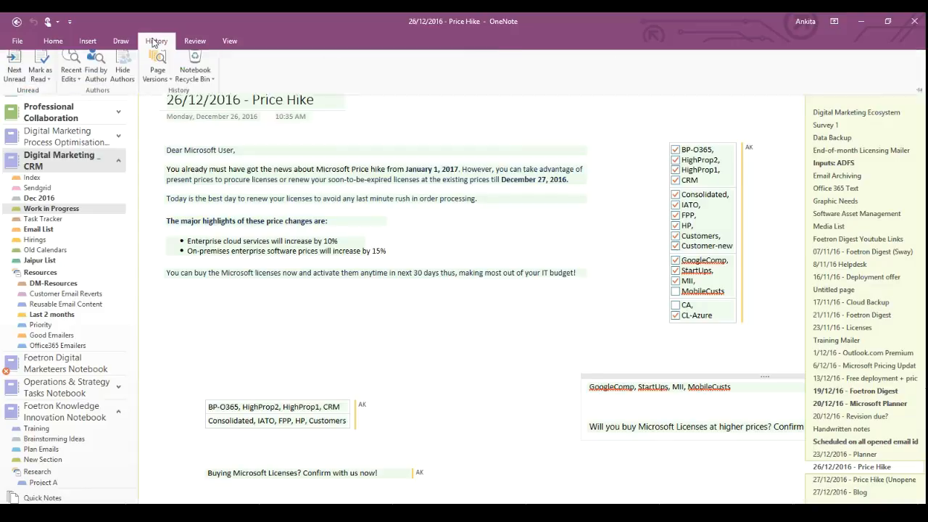
List the Price Hike page's earlier versions and flip between it and the 23/12/2016 - Planner page.
click(155, 87)
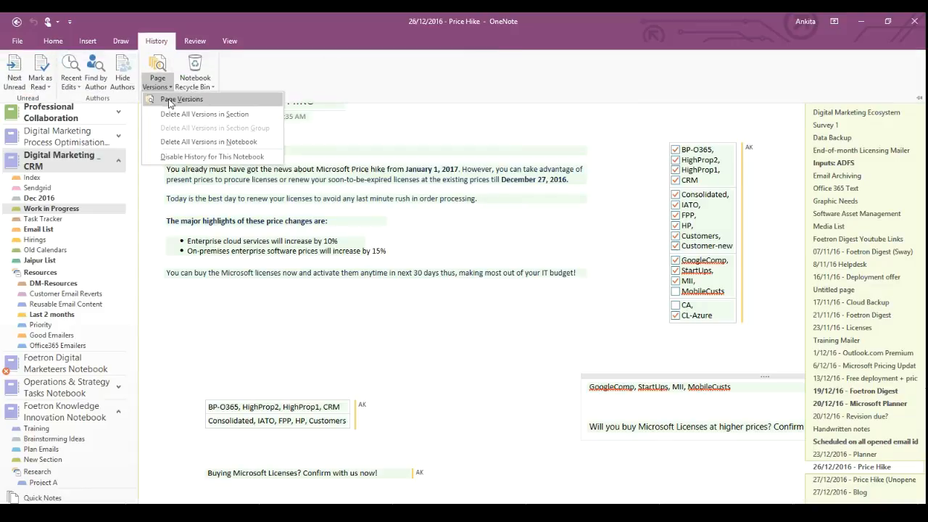
click(169, 102)
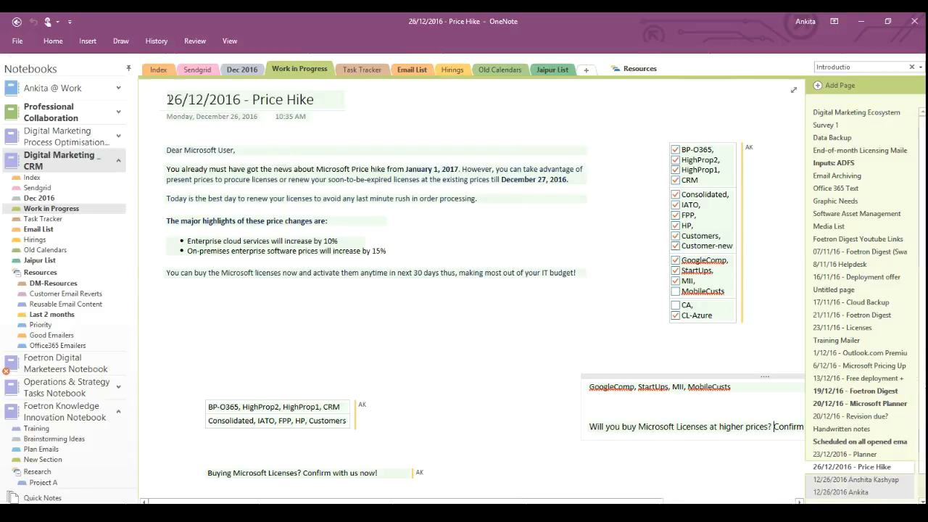
click(849, 455)
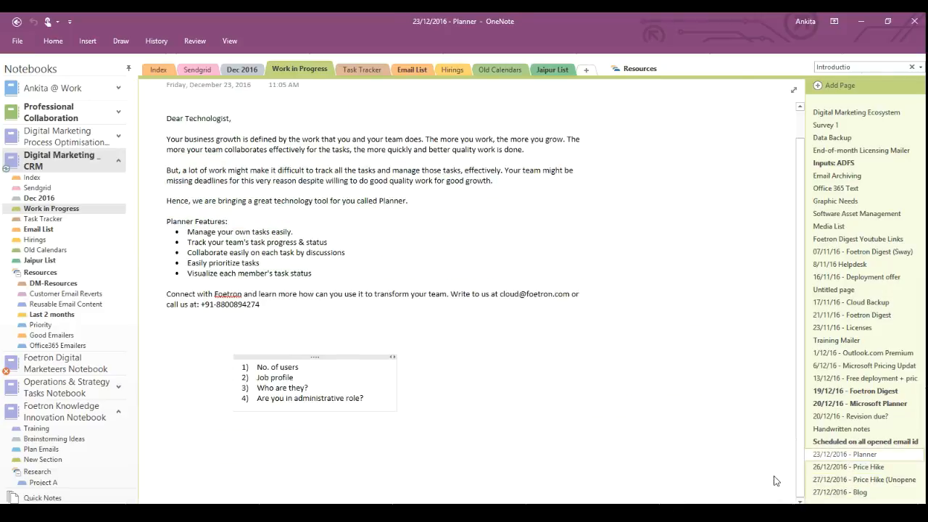
click(848, 469)
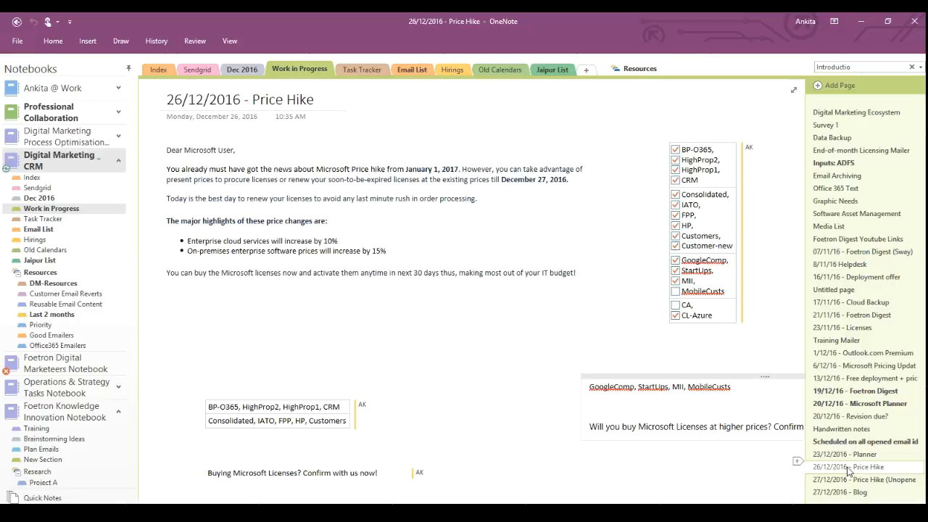
click(852, 455)
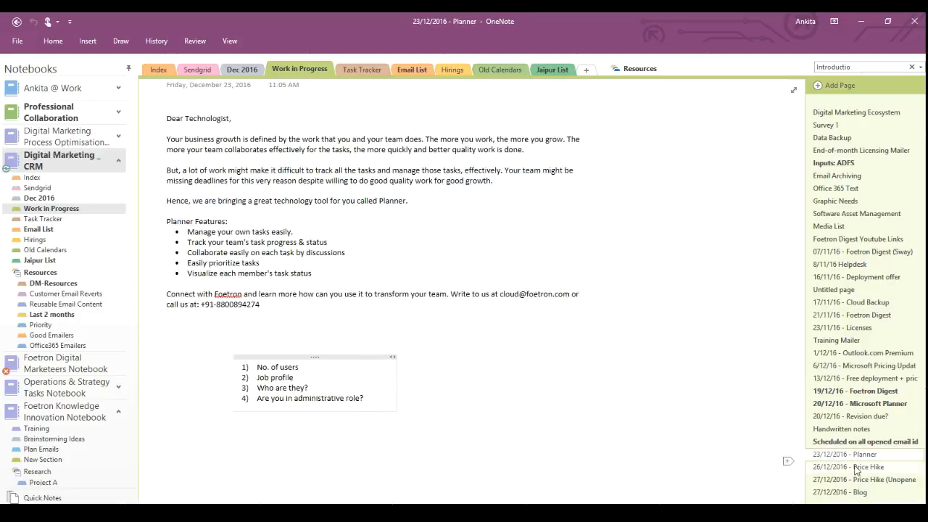
click(848, 467)
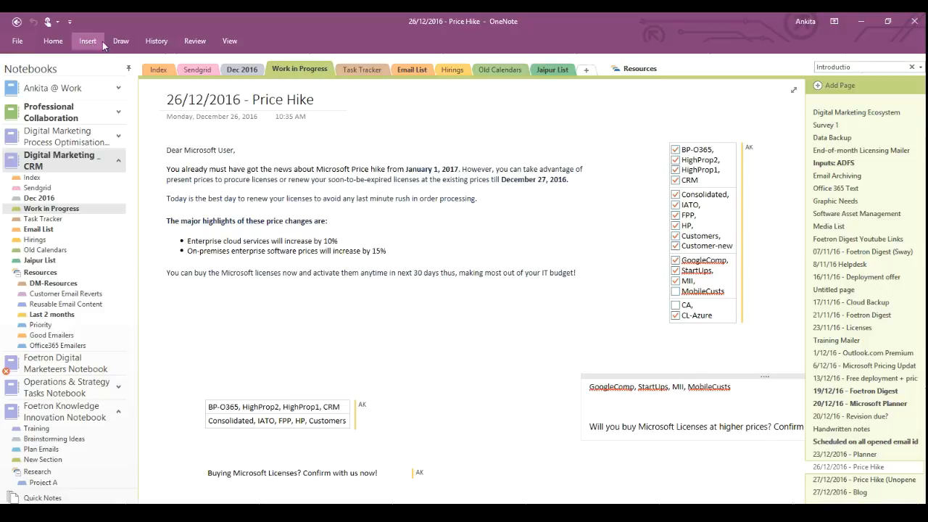
Mark the 26/12/2016 - Price Hike page as unread.
click(156, 41)
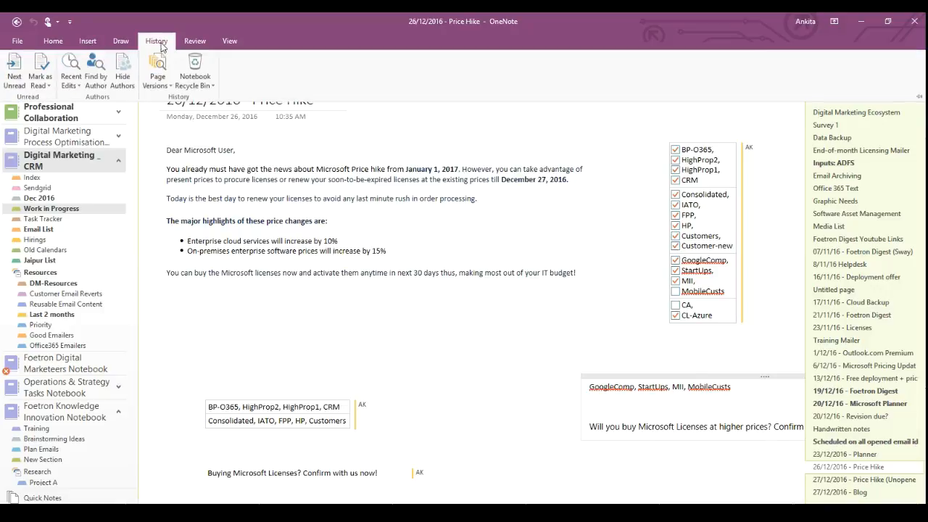
click(39, 88)
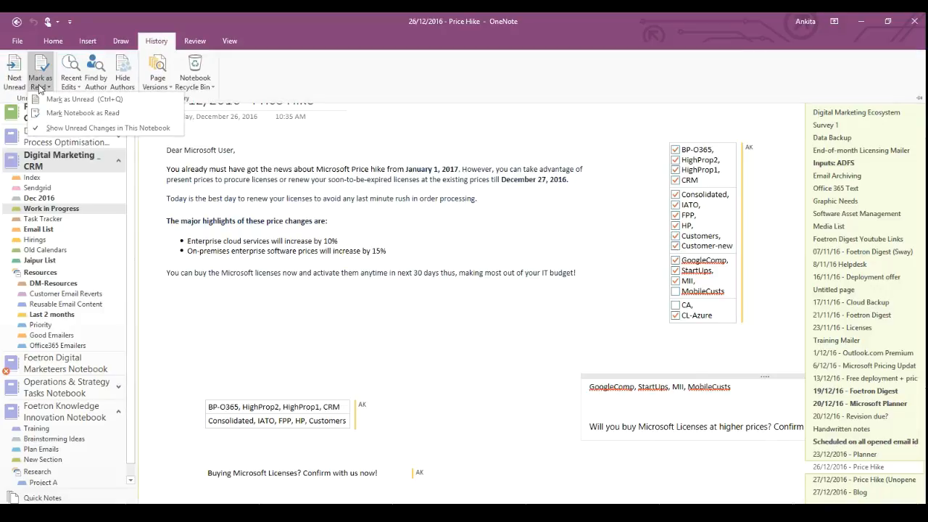
click(71, 102)
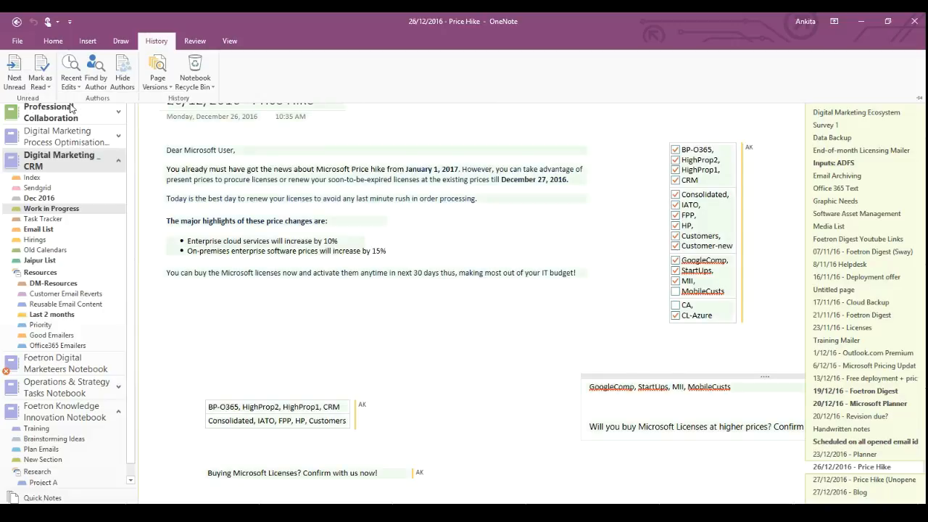
click(536, 405)
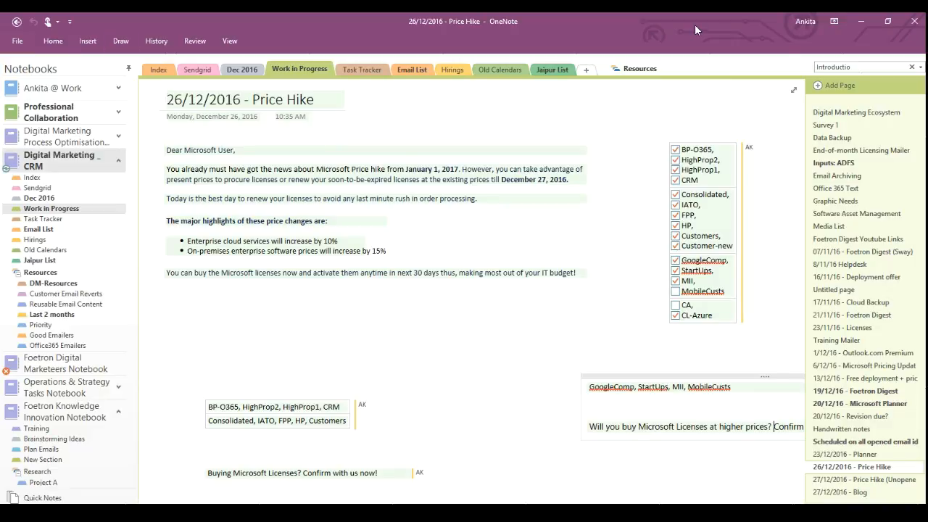
Replace the search term with 'Life Sciences' to search all notebooks.
click(857, 66)
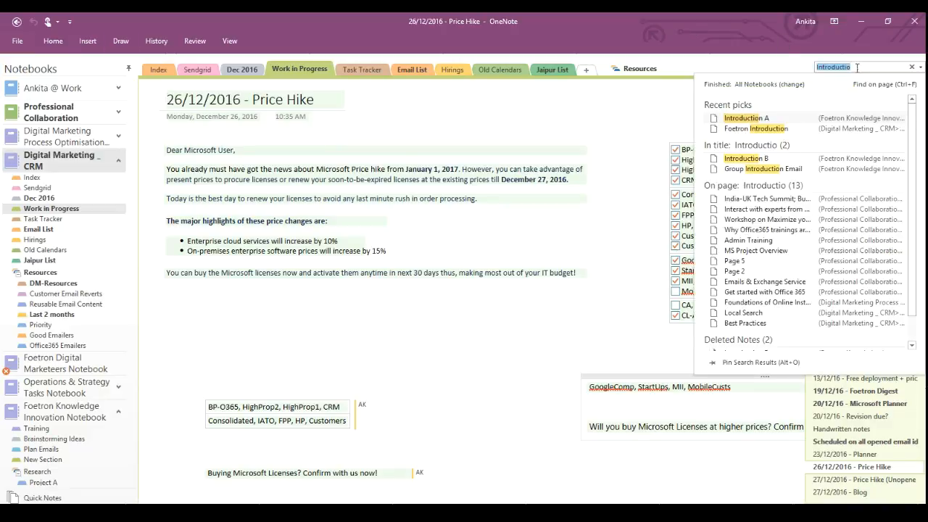
key(BackSpace)
text(Life)
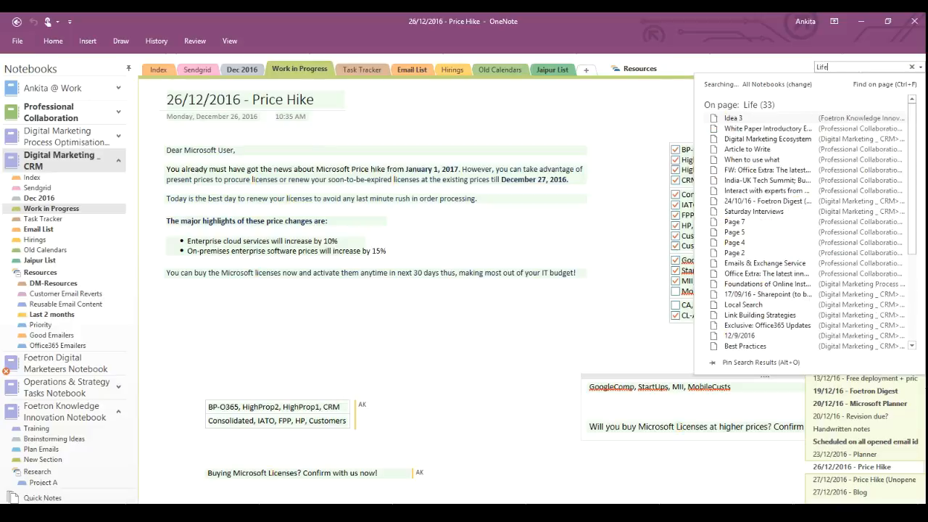
text( S)
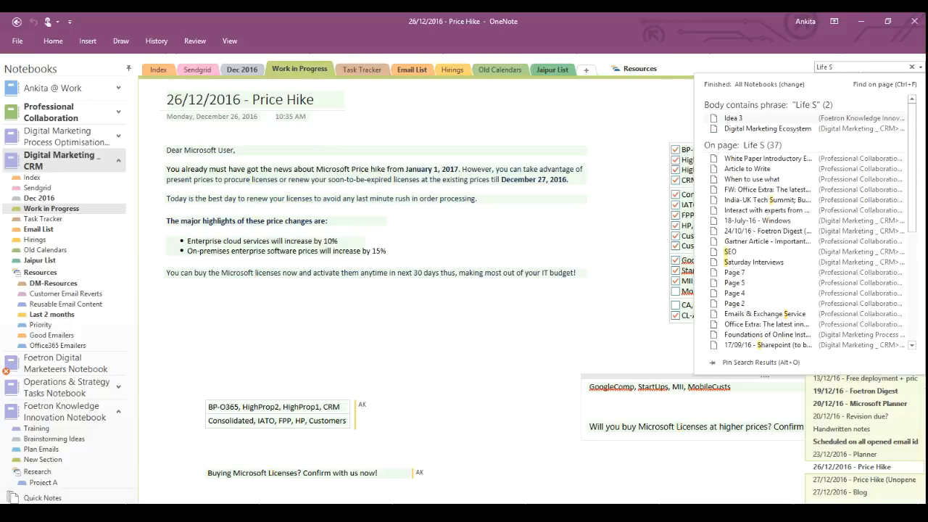
text(ciences)
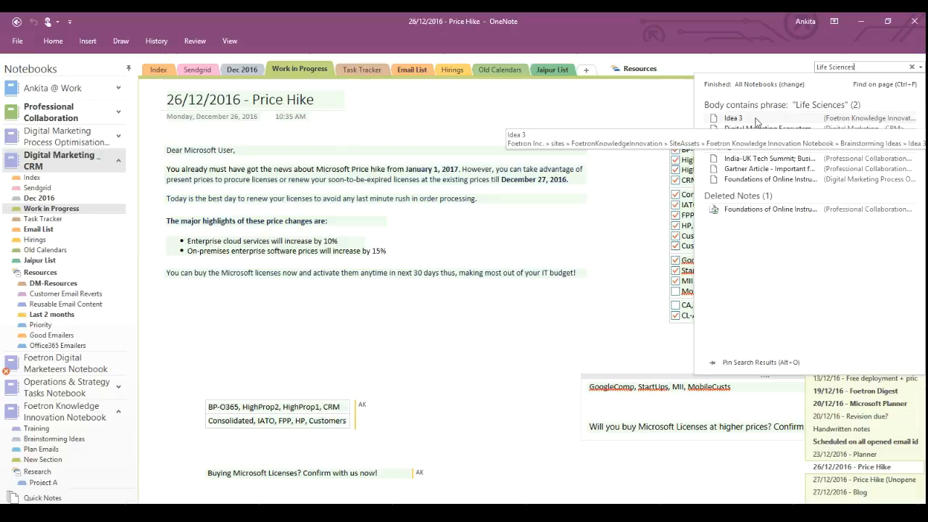
Open the Idea 3 result and select its Life Sciences business card picture, closing the search results.
click(756, 120)
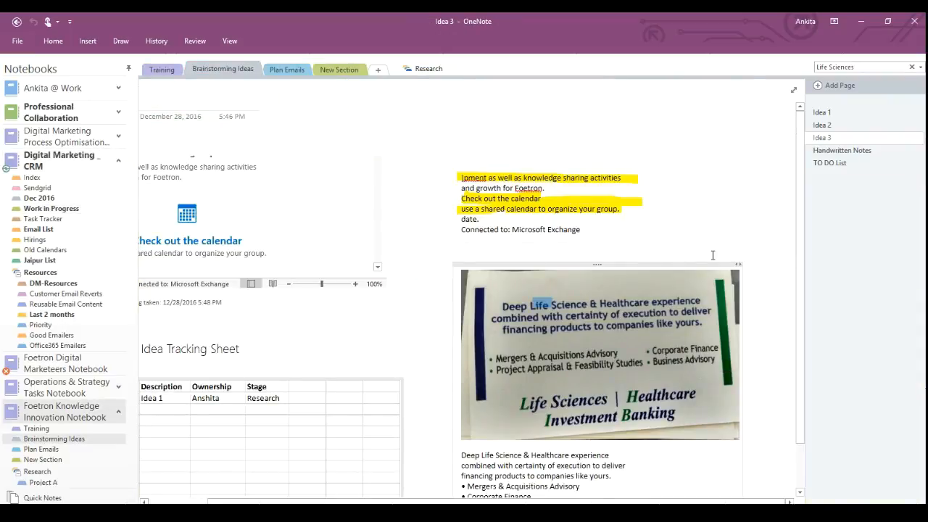
click(586, 336)
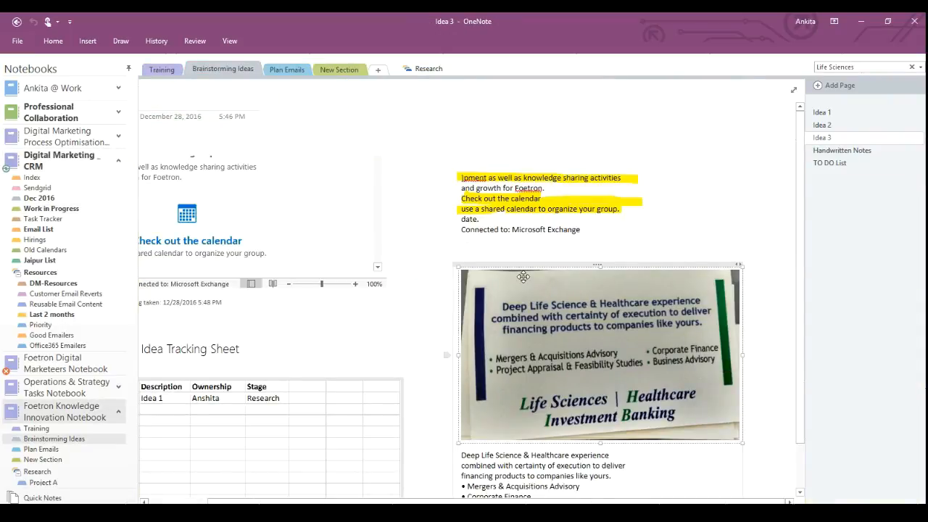
click(857, 67)
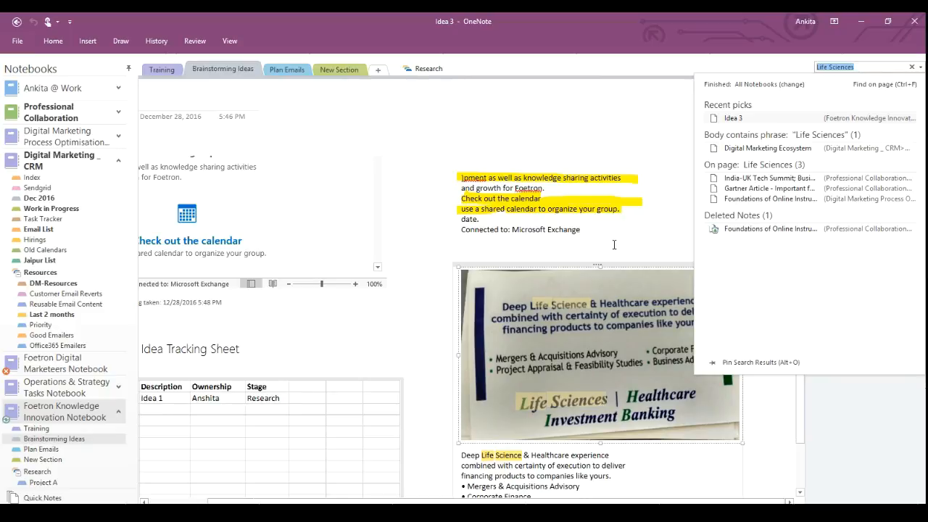
click(732, 118)
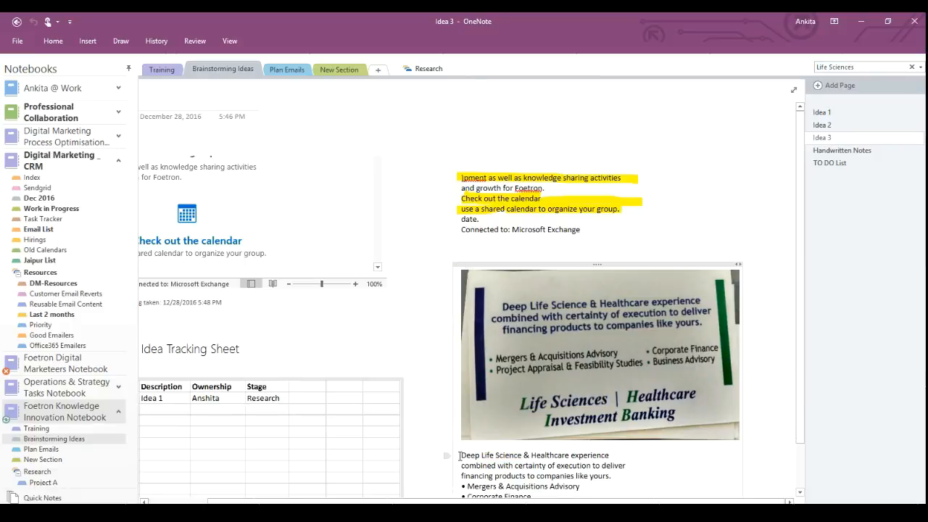
Delete the old text under the business card picture and paste the picture's extracted text there instead.
mouse_move(461, 455)
mouse_down()
mouse_move(493, 499)
mouse_move(462, 440)
mouse_up()
key(Delete)
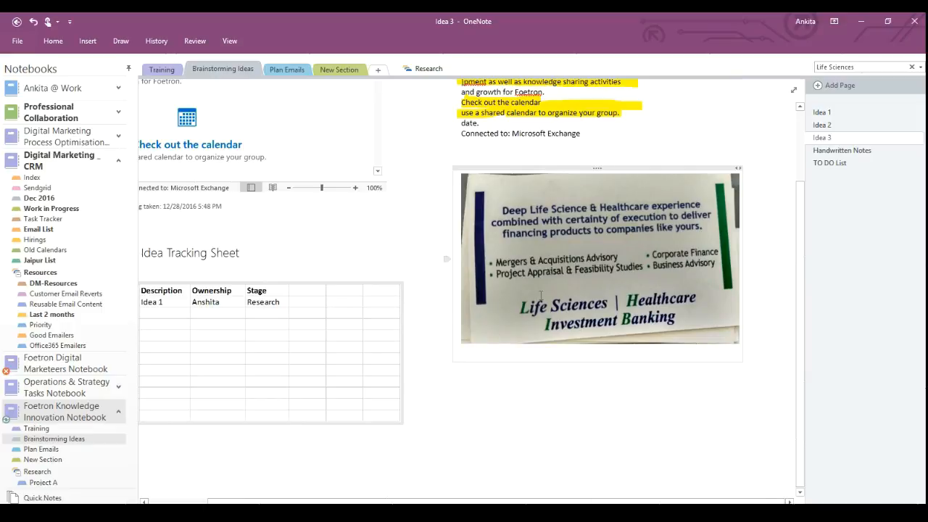
right_click(549, 245)
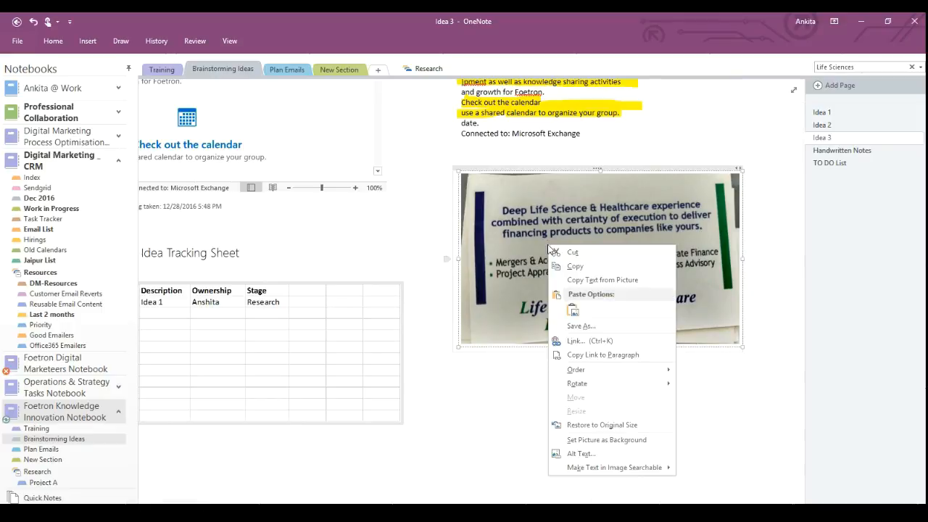
click(579, 281)
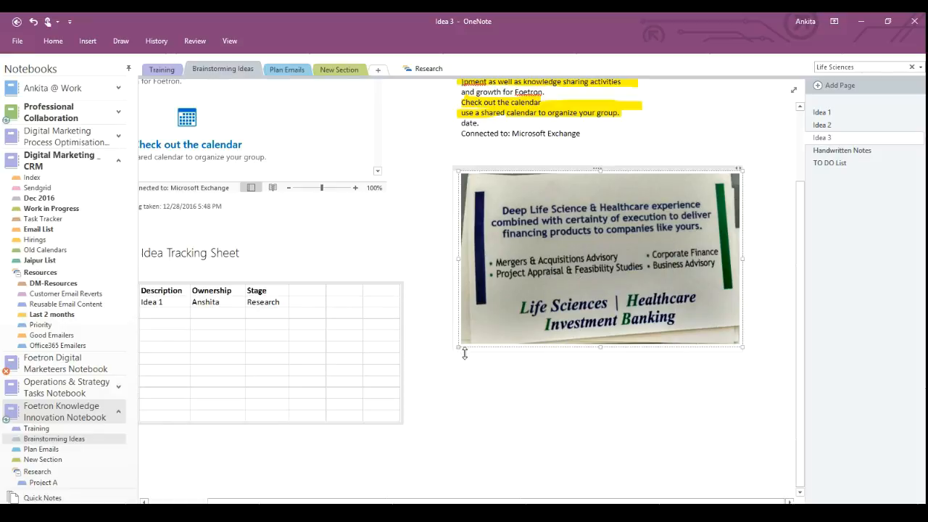
click(459, 390)
key(ctrl+v)
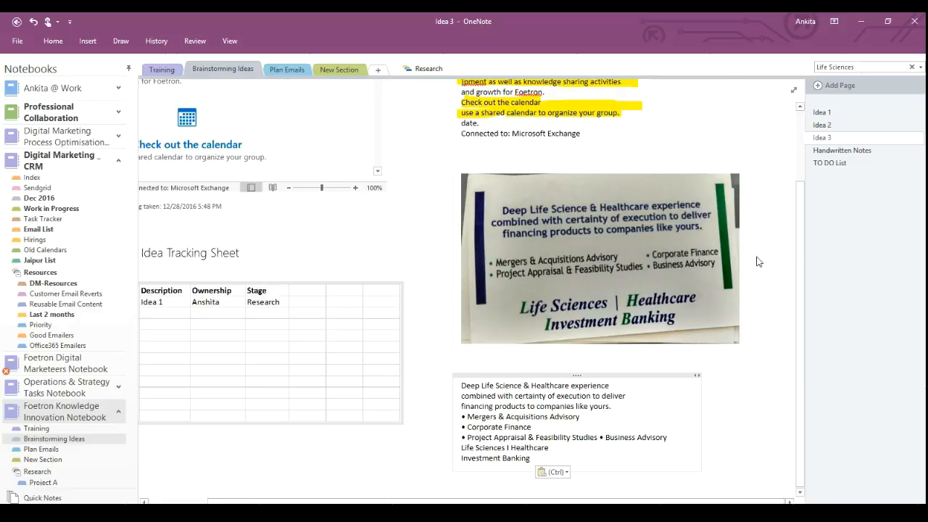
drag(803, 239, 801, 165)
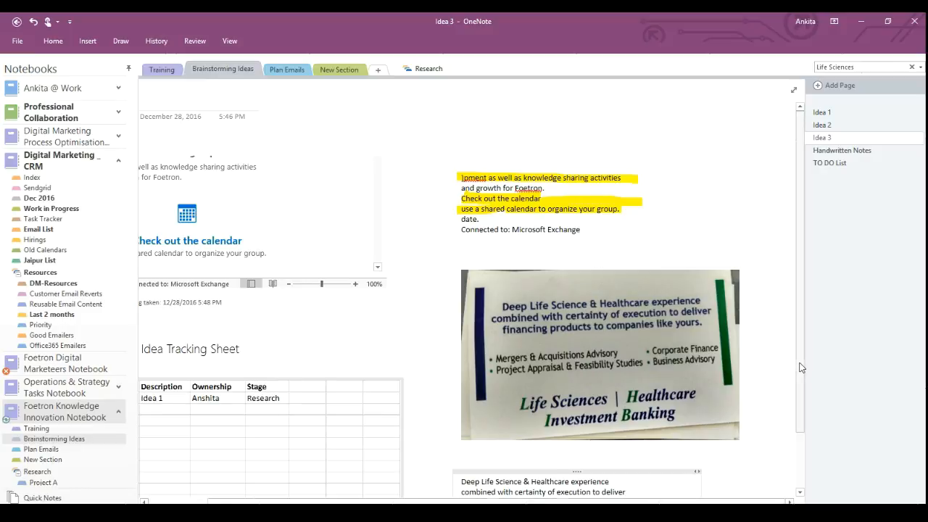
drag(800, 368, 810, 432)
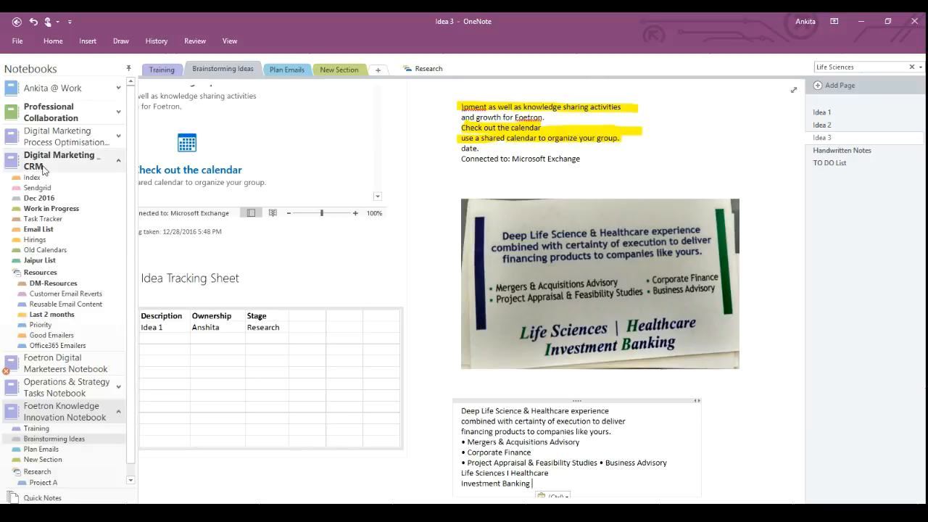
In Work in Progress, visit the 23/12/2016 - Planner and Price Hike pages, then Software Asset Management.
click(43, 210)
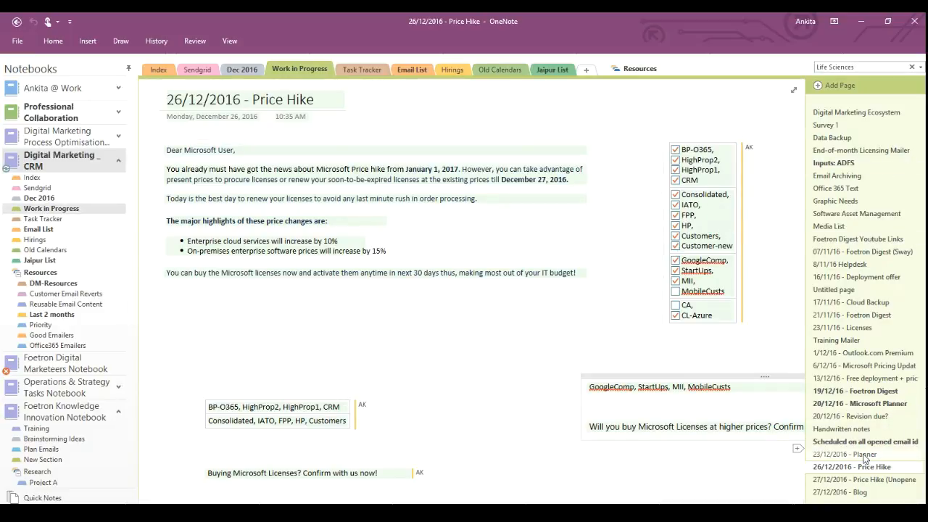
click(863, 455)
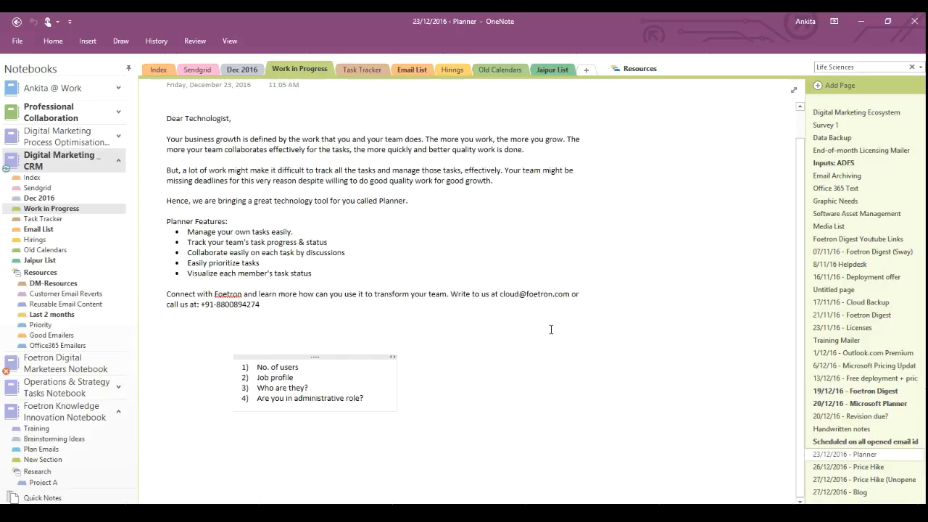
click(858, 468)
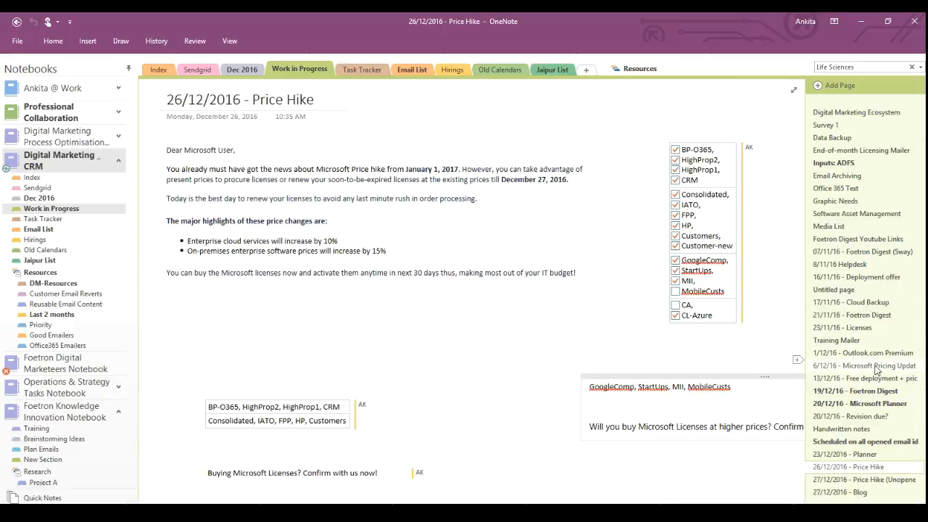
click(880, 214)
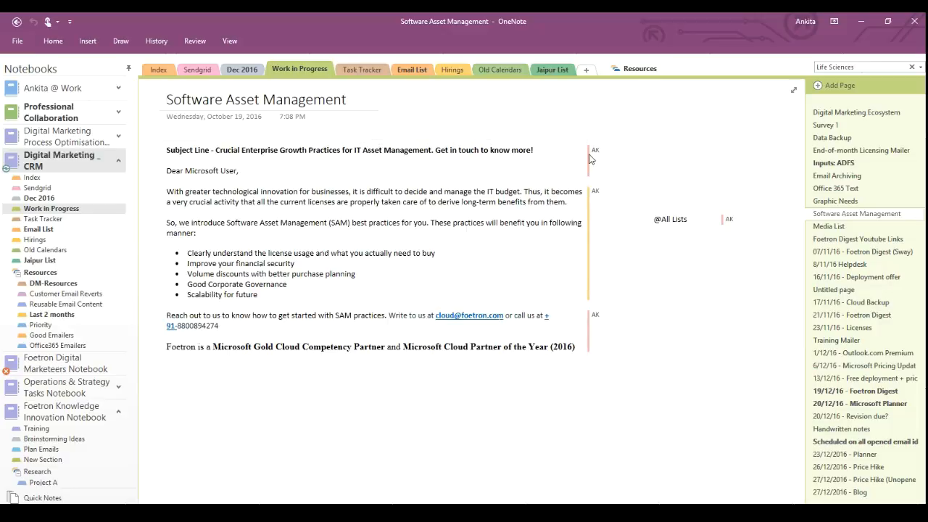
Check the AK author edit info on the Software Asset Management page and show the Insert commands.
mouse_move(591, 323)
click(88, 43)
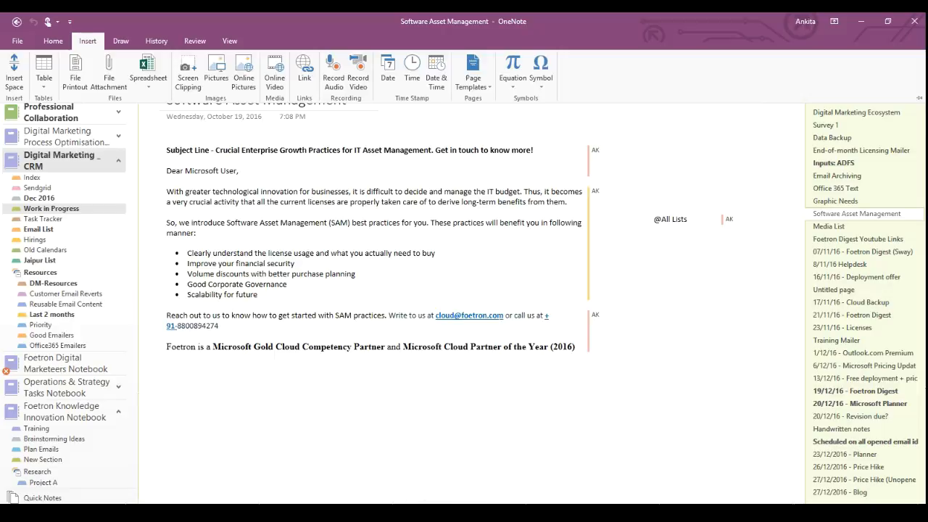
Download the pictures in Outlook's 11:29 license compliance email and send it to OneNote's Plan Emails section.
mouse_move(440, 513)
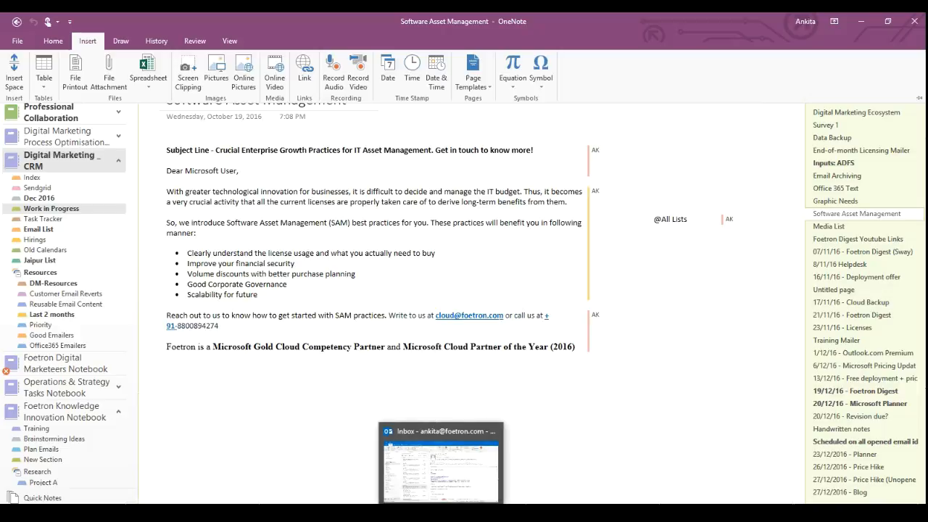
click(441, 512)
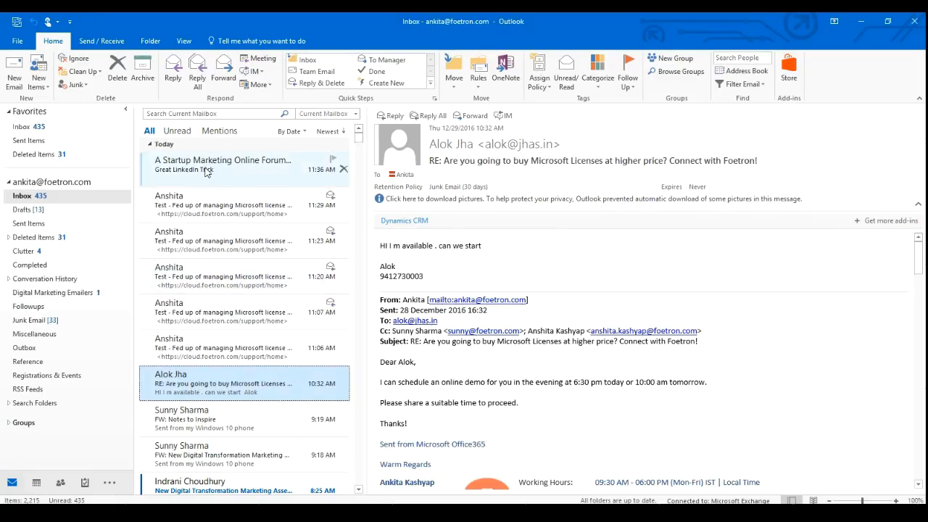
click(227, 203)
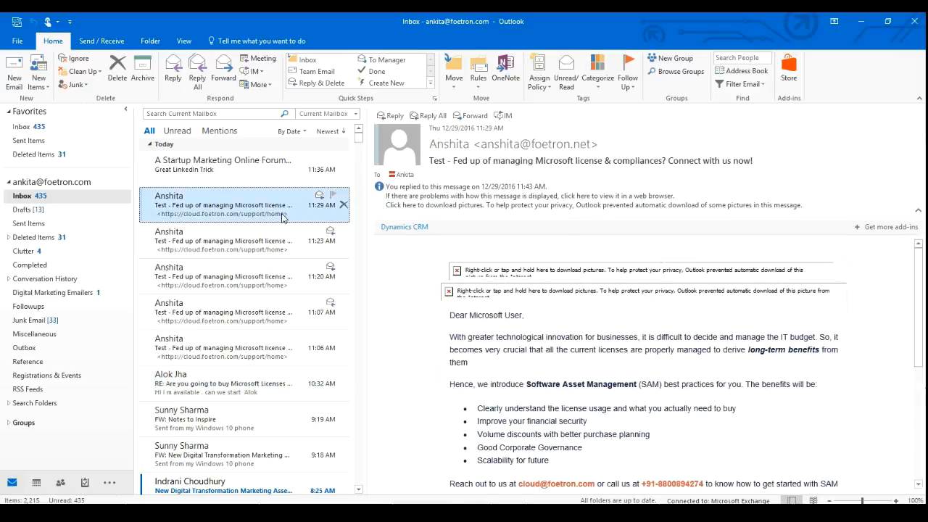
right_click(547, 295)
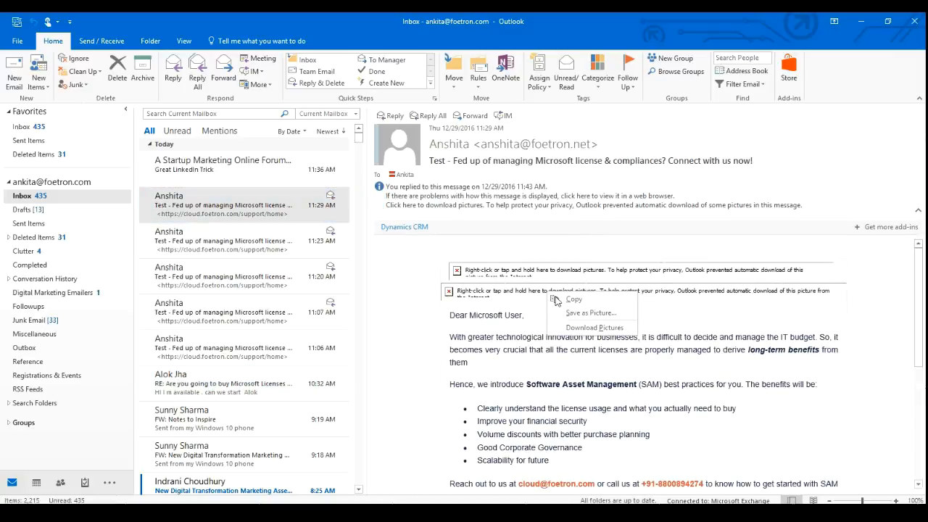
click(586, 328)
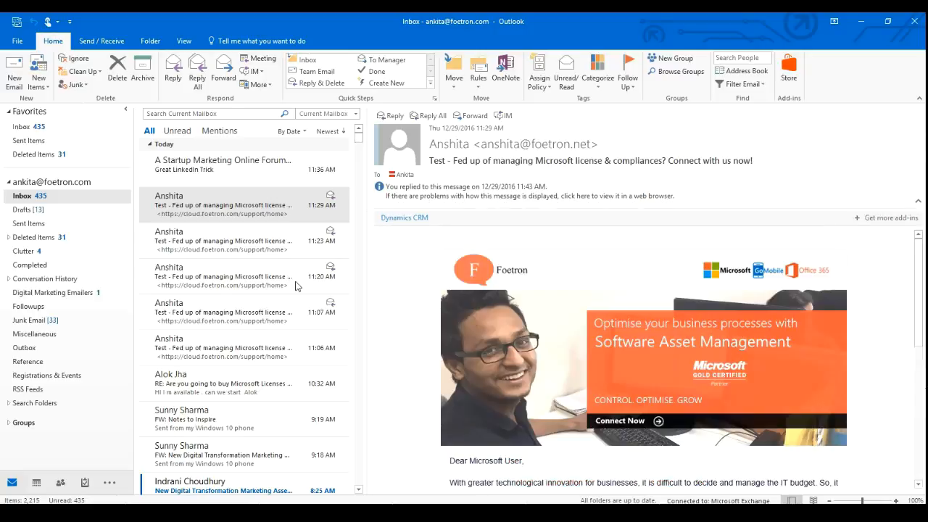
right_click(229, 208)
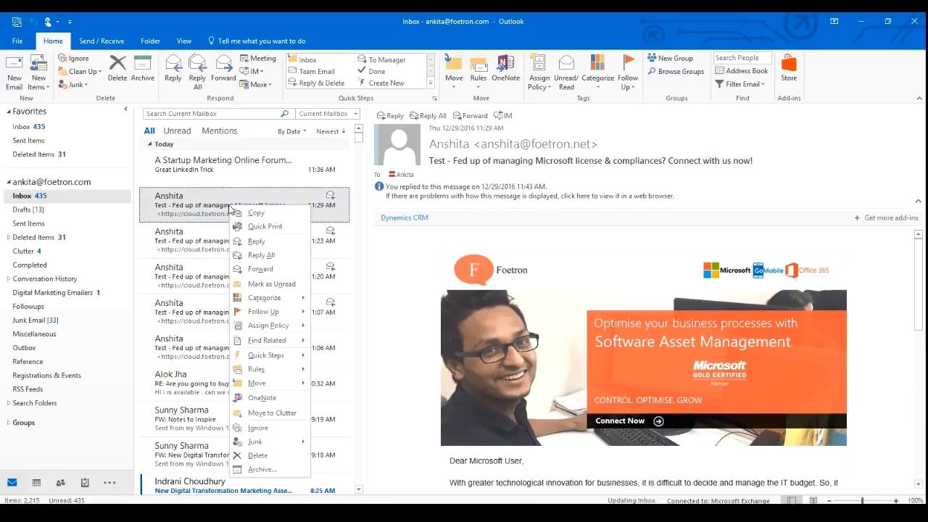
click(262, 398)
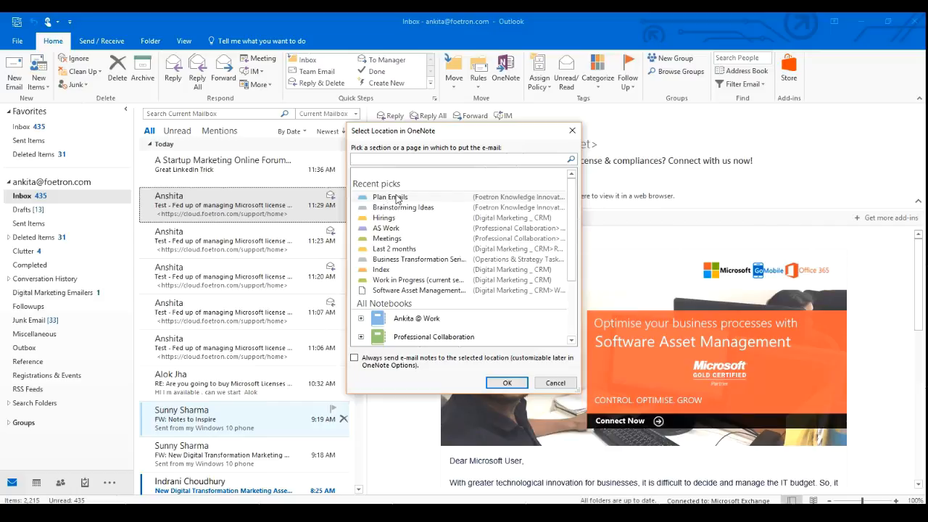
click(507, 382)
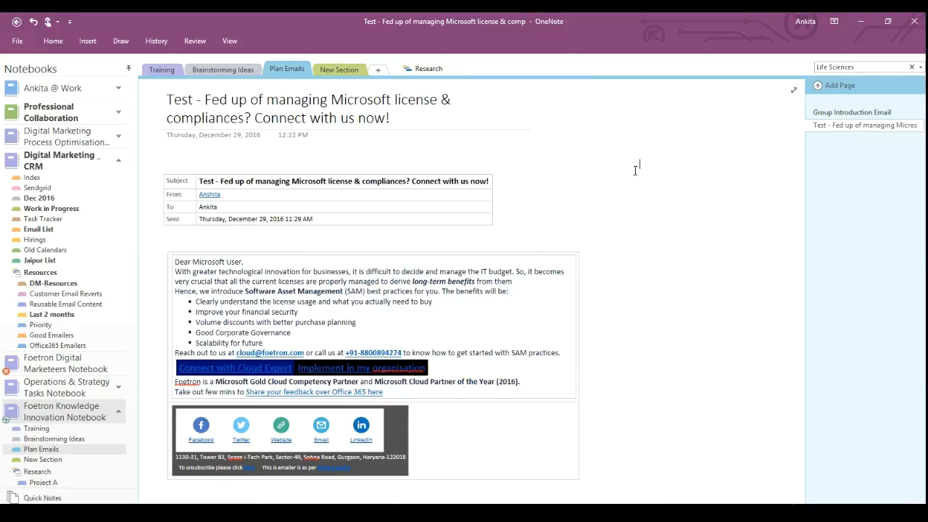
Type the note 'Final email Sent, but, we need to improvise it. Please share suggestions!' beside the email.
text(Final email Se)
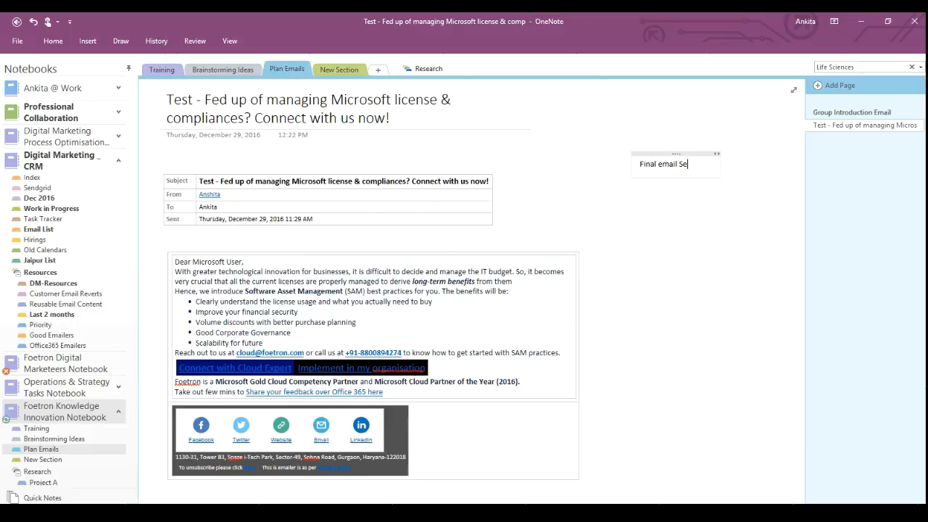
text(nt.)
key(BackSpace)
text(, but, we need to )
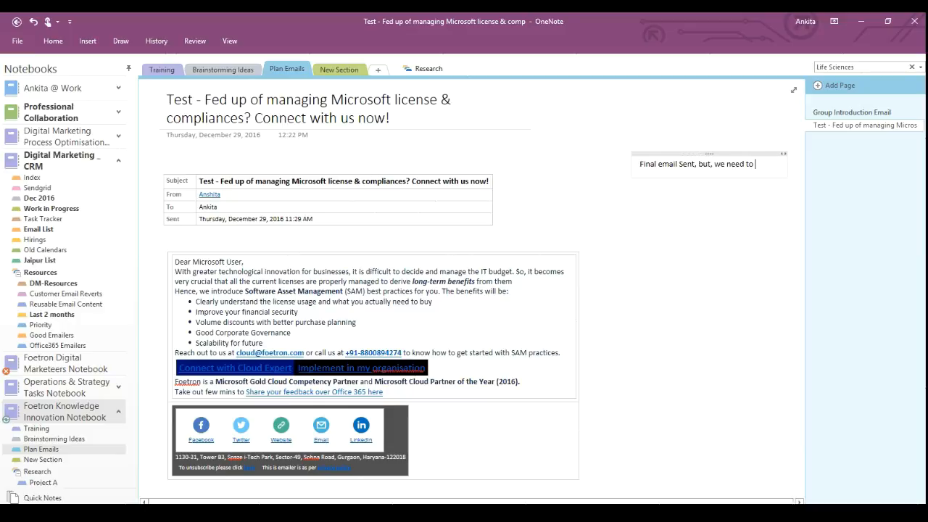
text(improvise it. Please share suggestions!)
key(Return)
click(683, 328)
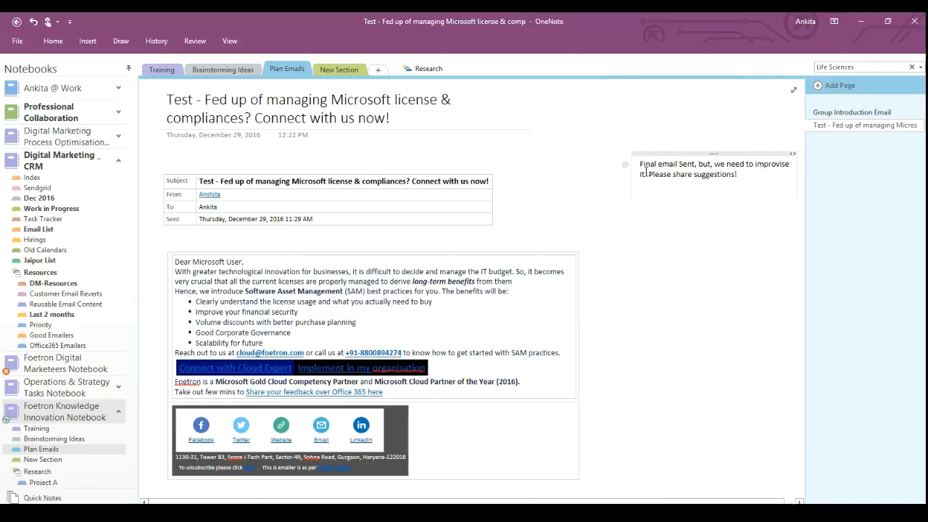
Highlight the whole note in yellow and shift it slightly to the left.
drag(639, 164, 741, 180)
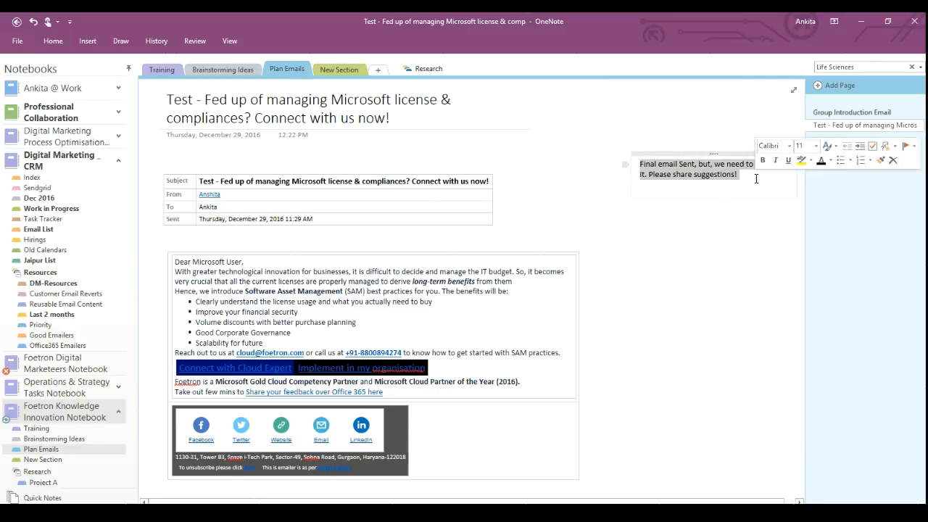
click(714, 170)
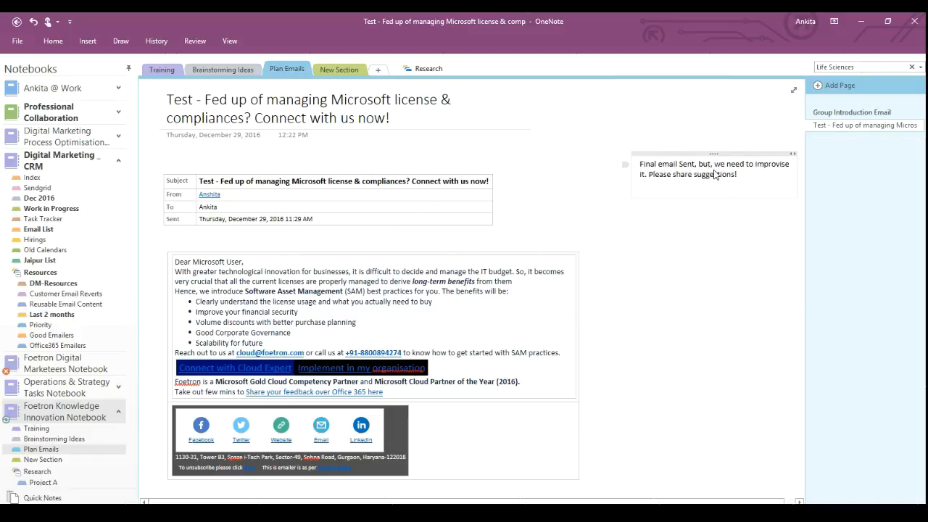
right_click(714, 171)
click(762, 153)
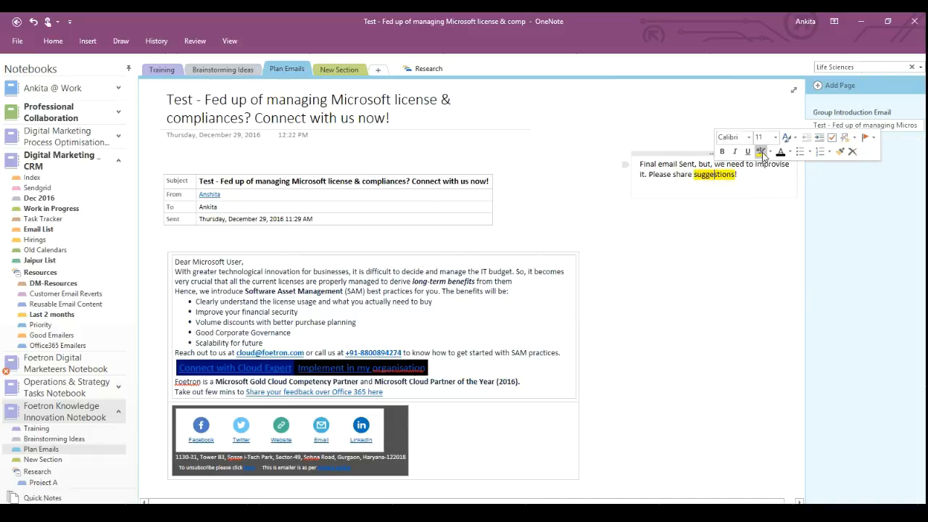
drag(743, 176, 636, 154)
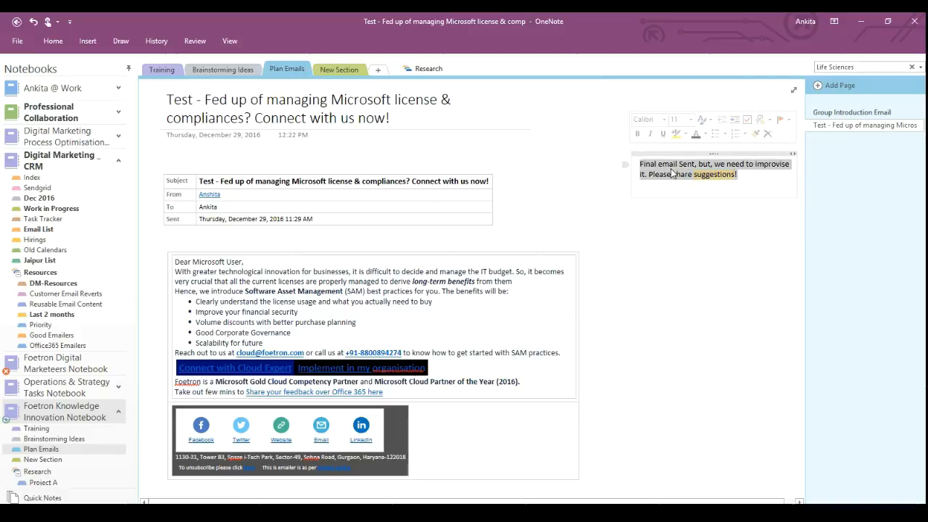
click(675, 133)
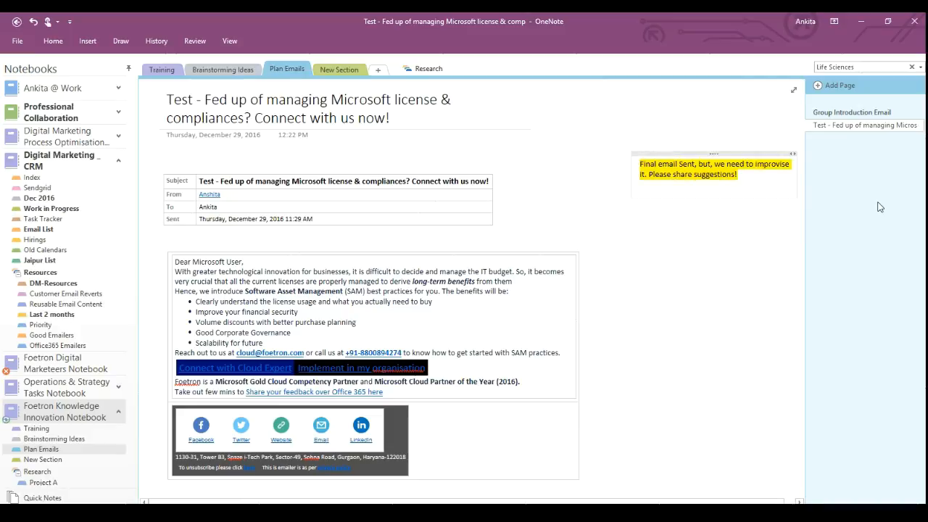
drag(701, 154, 639, 156)
click(713, 261)
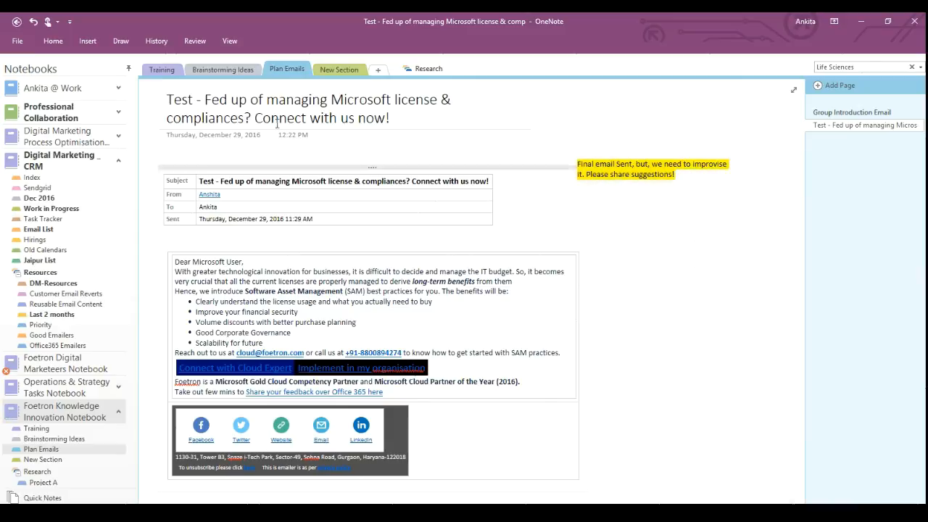
Replace the 'Test - ' title prefix with '(Emailer) ' on the license email page.
drag(205, 100, 167, 100)
key(BackSpace)
text(())
text(Email)
text(er)
key(Right)
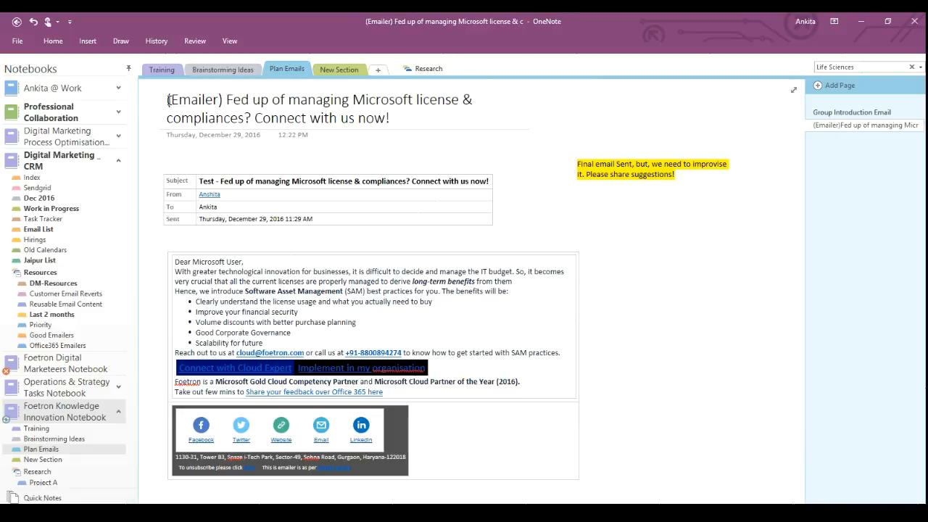
click(706, 119)
drag(756, 318, 655, 135)
click(657, 136)
click(603, 301)
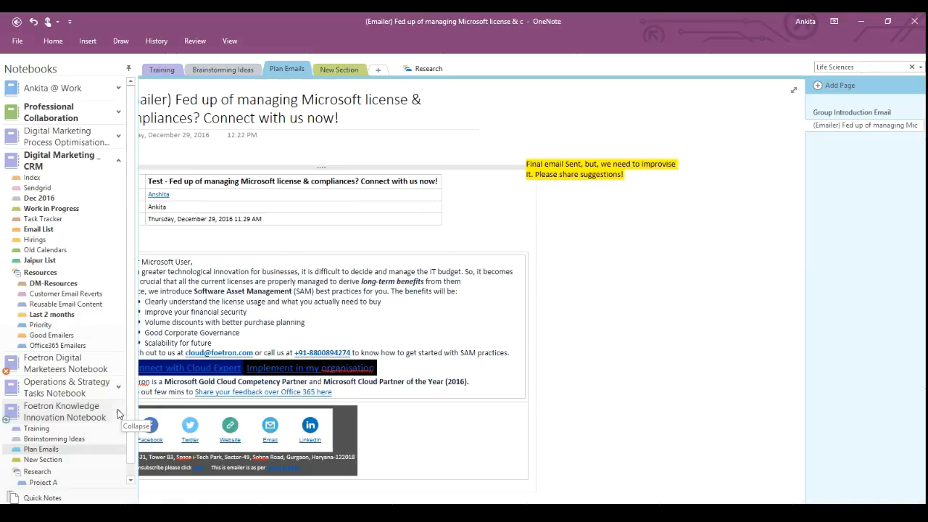
Collapse the Digital Marketing _ CRM notebook and return to the Training section's Contact Us page.
click(119, 160)
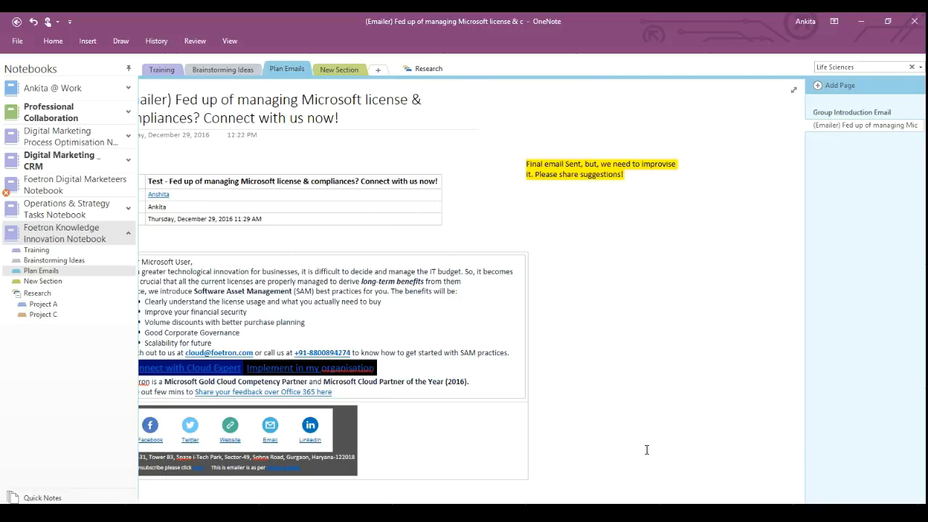
click(602, 301)
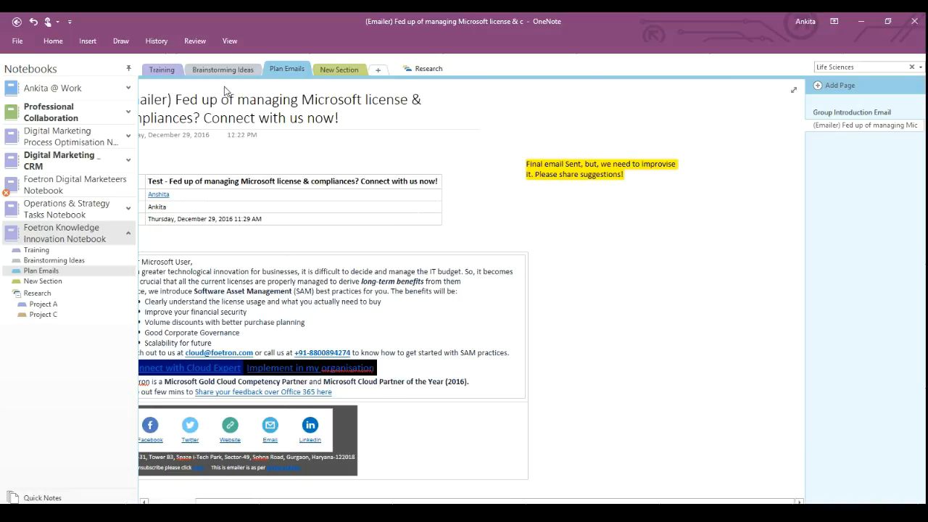
click(160, 70)
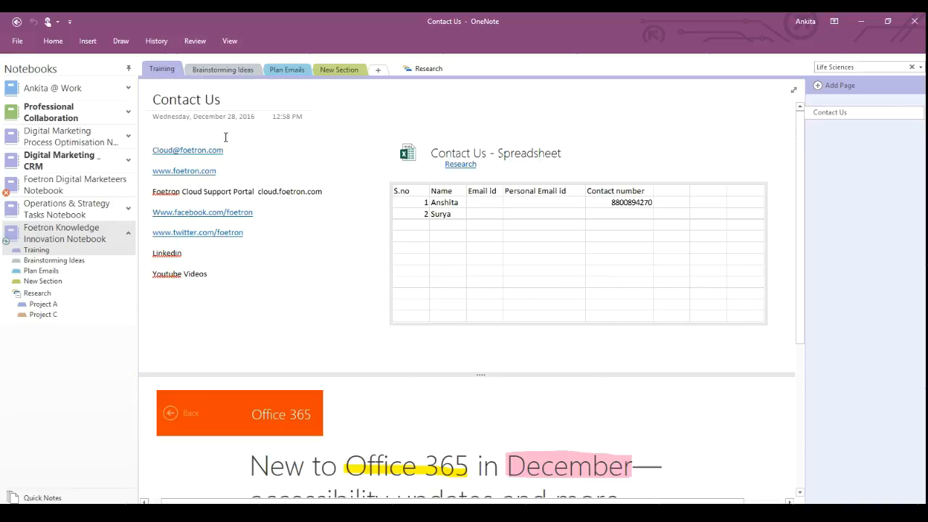
click(425, 357)
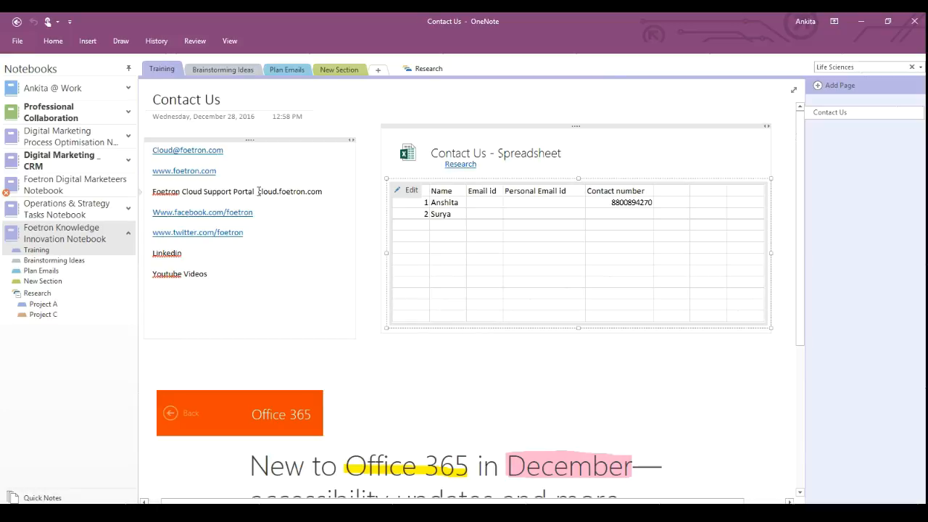
drag(259, 192, 329, 191)
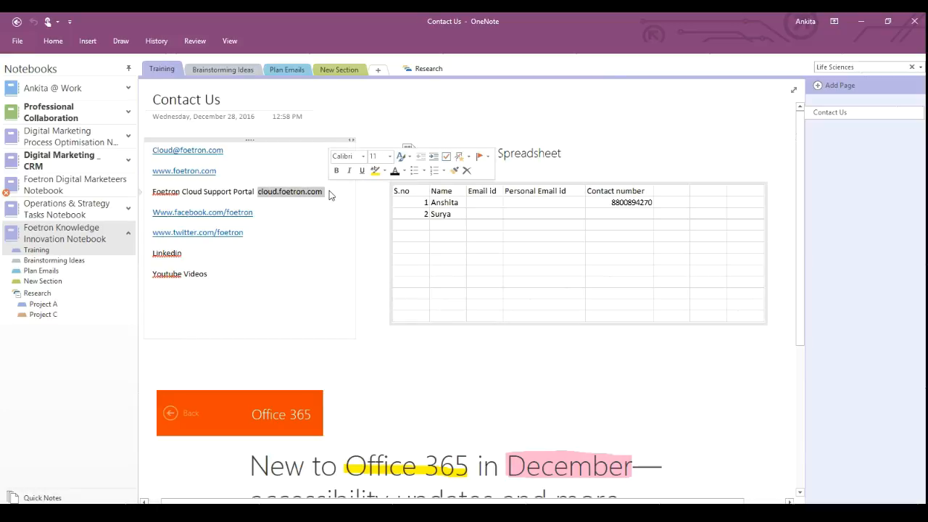